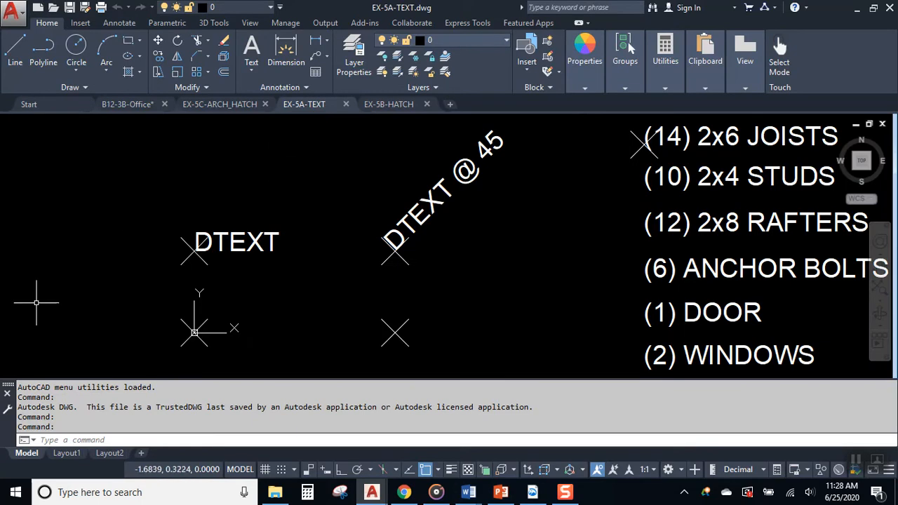
# - Launch Multiline Text from the Annotation panel's Text menu and pan the drawing into view
pyautogui.click(276, 86)
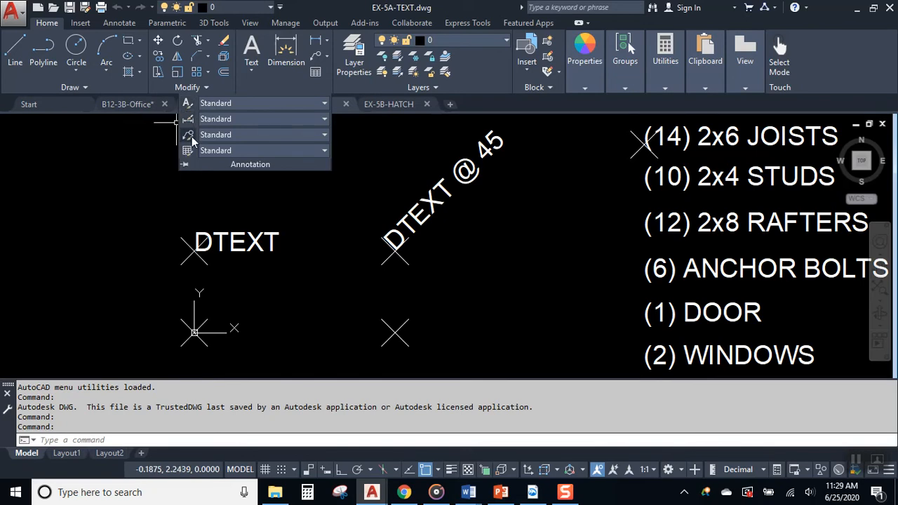
pyautogui.click(124, 177)
pyautogui.click(122, 174)
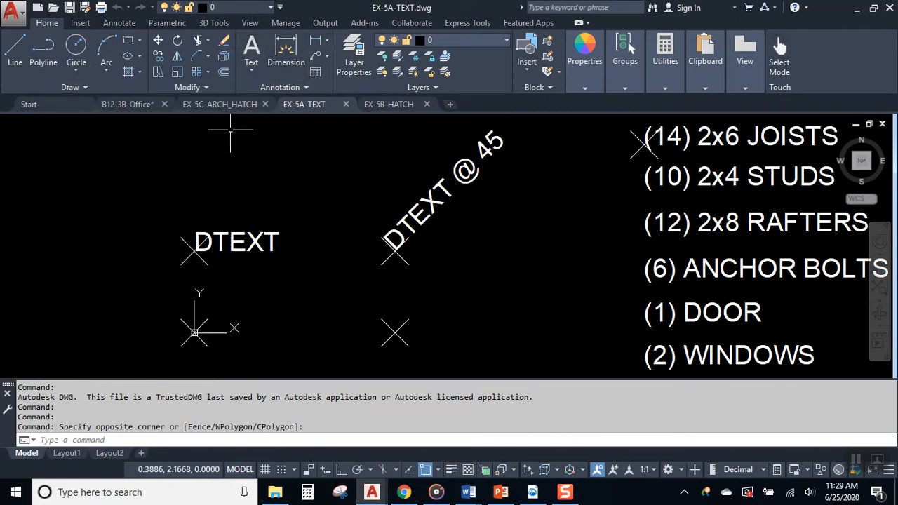
pyautogui.click(251, 72)
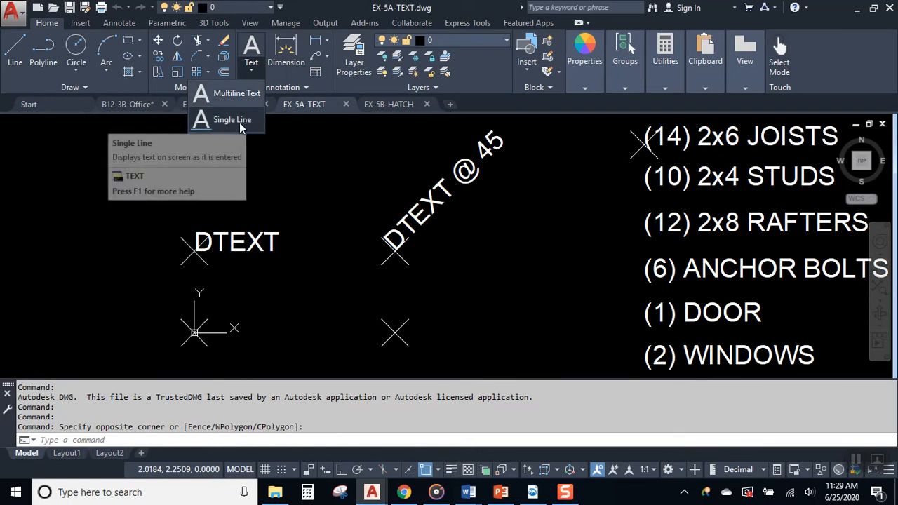
pyautogui.click(235, 94)
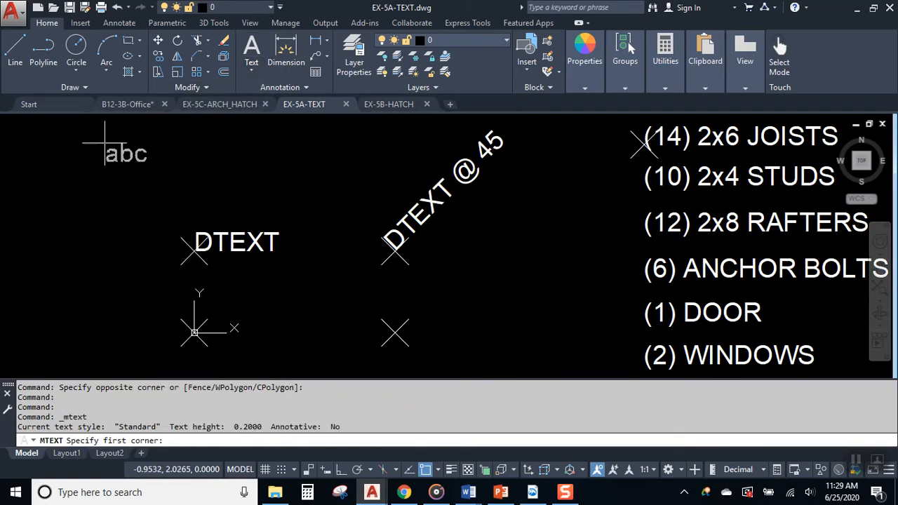
pyautogui.scroll(-4, 358, 210)
pyautogui.moveTo(52, 203); pyautogui.dragTo(287, 200, button='middle')
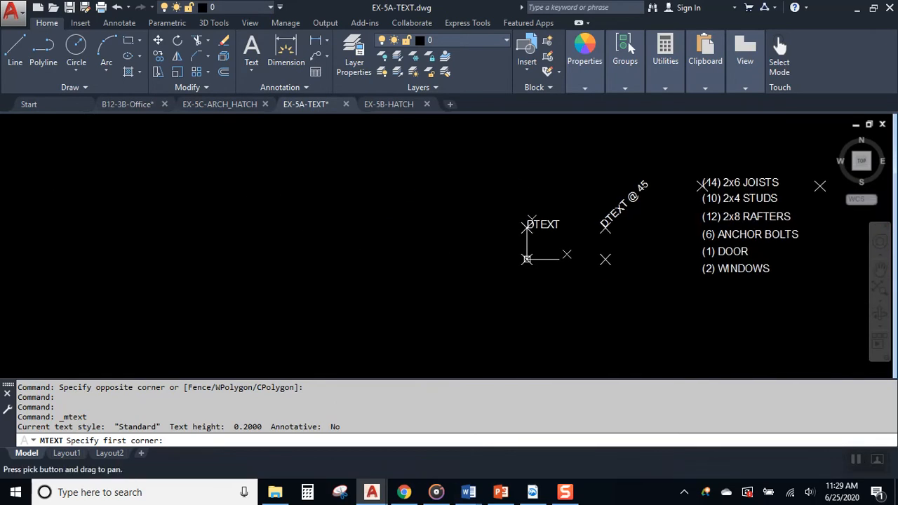
pyautogui.click(252, 68)
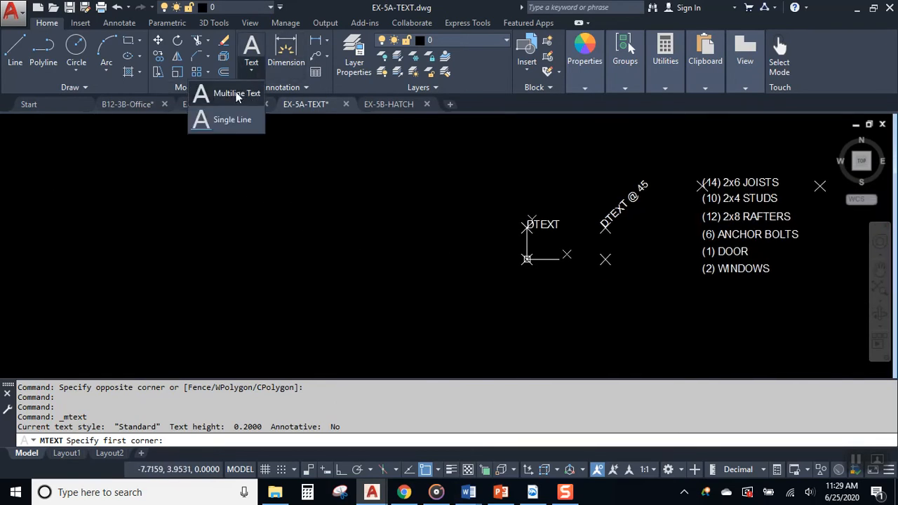
pyautogui.click(235, 94)
pyautogui.click(121, 169)
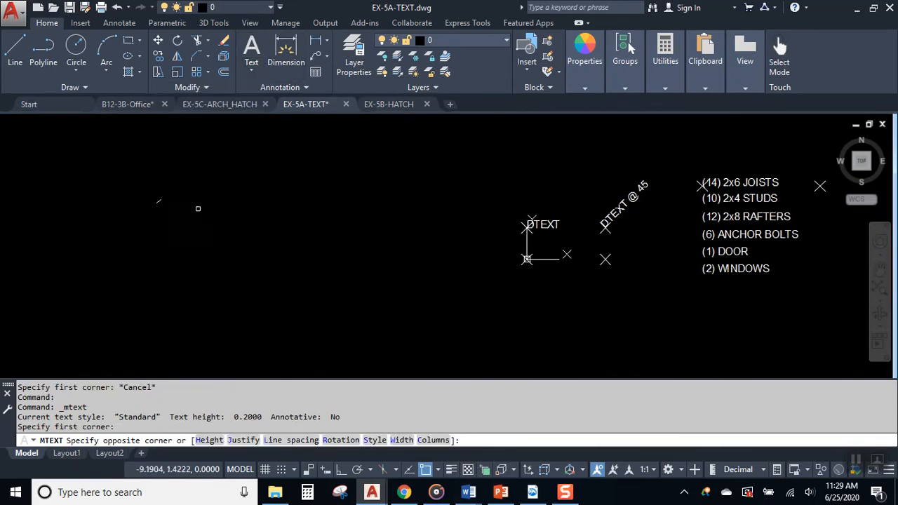
pyautogui.click(299, 182)
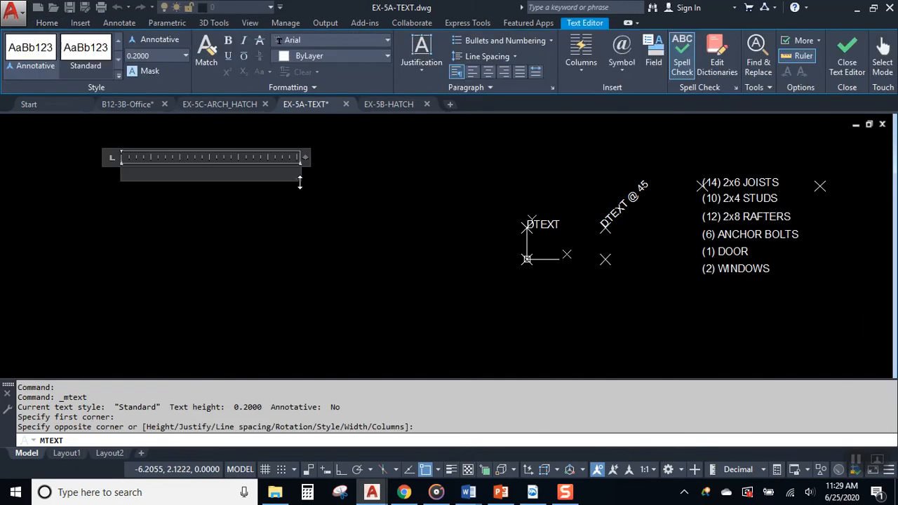
pyautogui.write('DARREN')
pyautogui.press('Return')
pyautogui.press('Return')
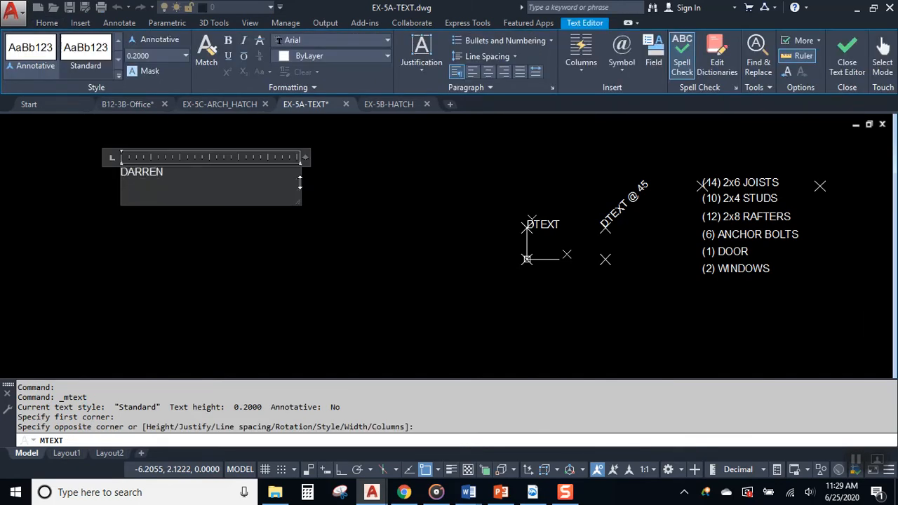
pyautogui.click(847, 50)
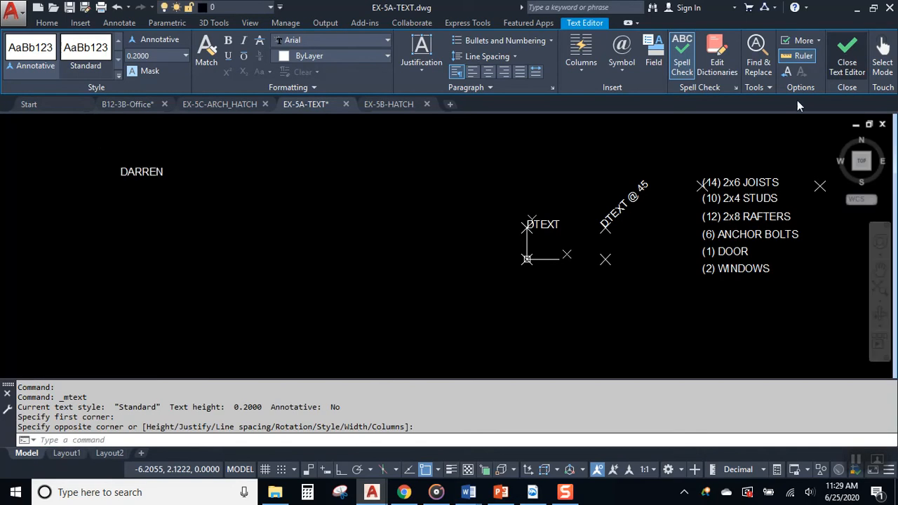
pyautogui.click(141, 173)
pyautogui.press('Delete')
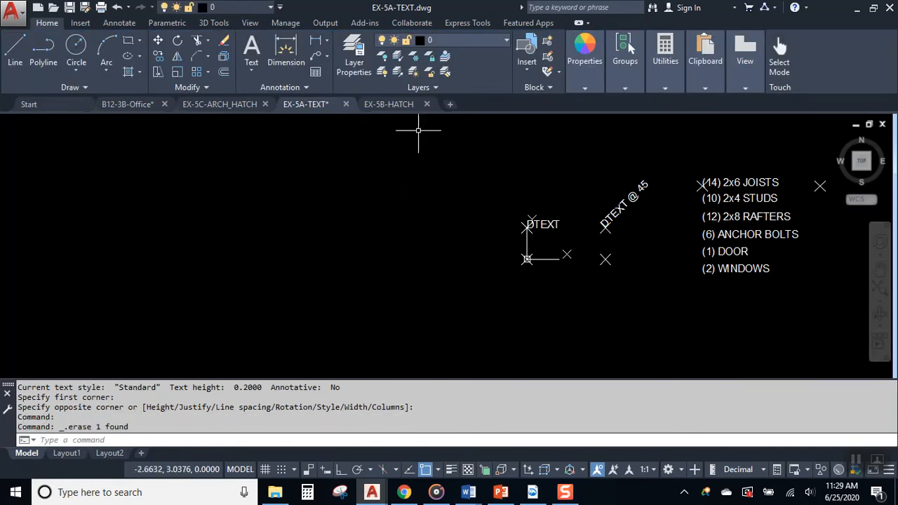
pyautogui.click(254, 70)
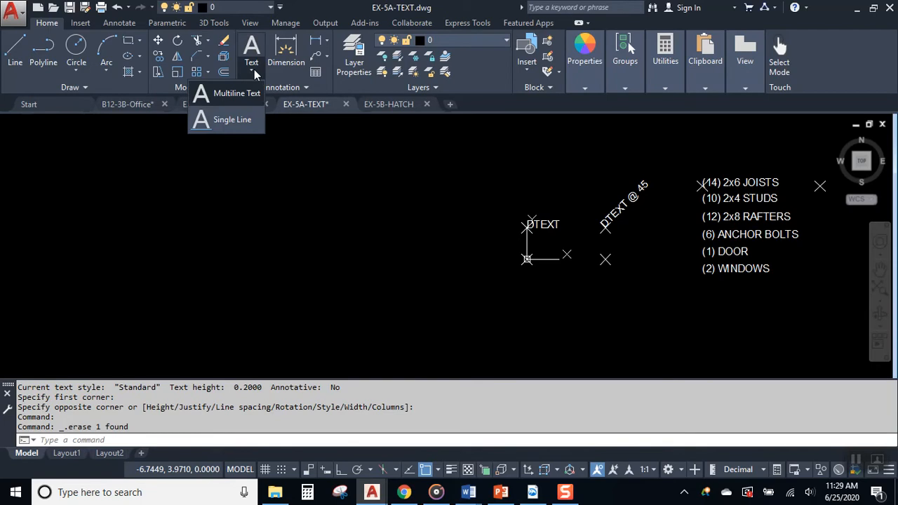
pyautogui.click(241, 123)
pyautogui.moveTo(429, 258); pyautogui.dragTo(192, 272, button='middle')
pyautogui.scroll(6, 284, 263)
pyautogui.scroll(2, 365, 273)
pyautogui.scroll(-3, 336, 301)
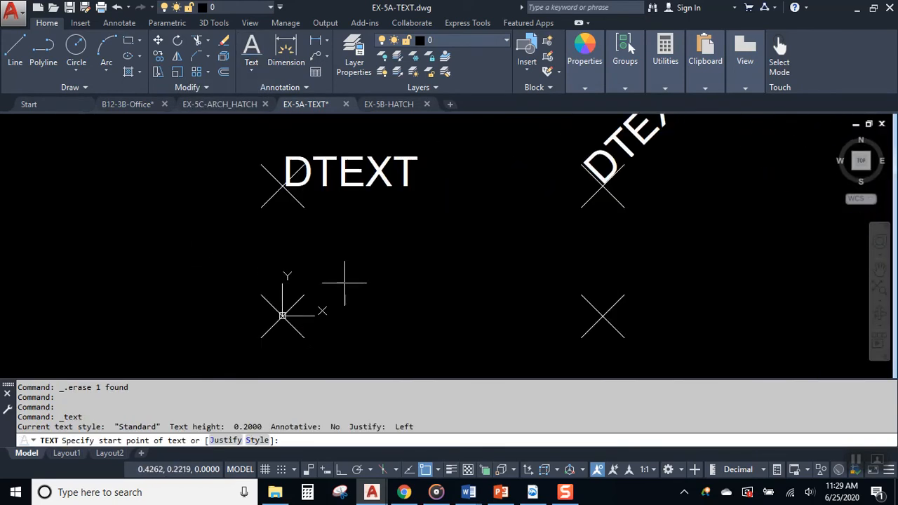
pyautogui.moveTo(346, 280); pyautogui.dragTo(280, 291, button='middle')
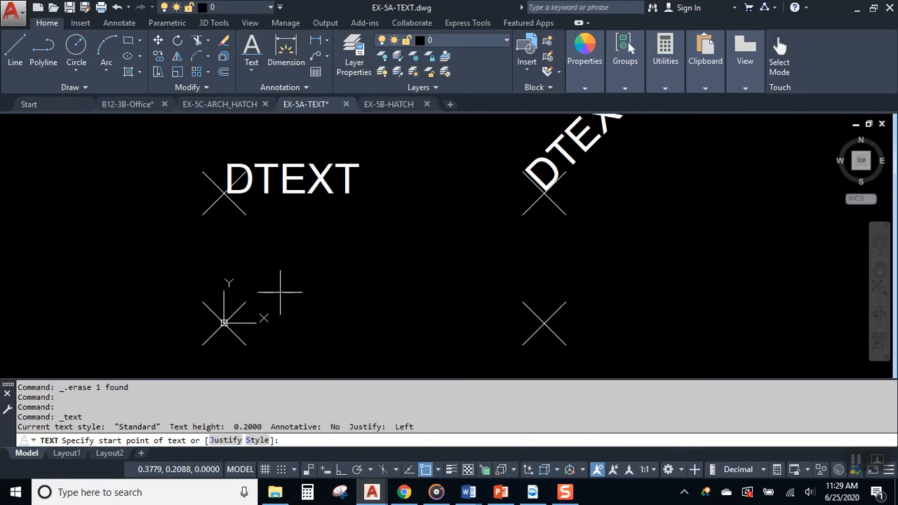
pyautogui.click(250, 71)
pyautogui.click(242, 118)
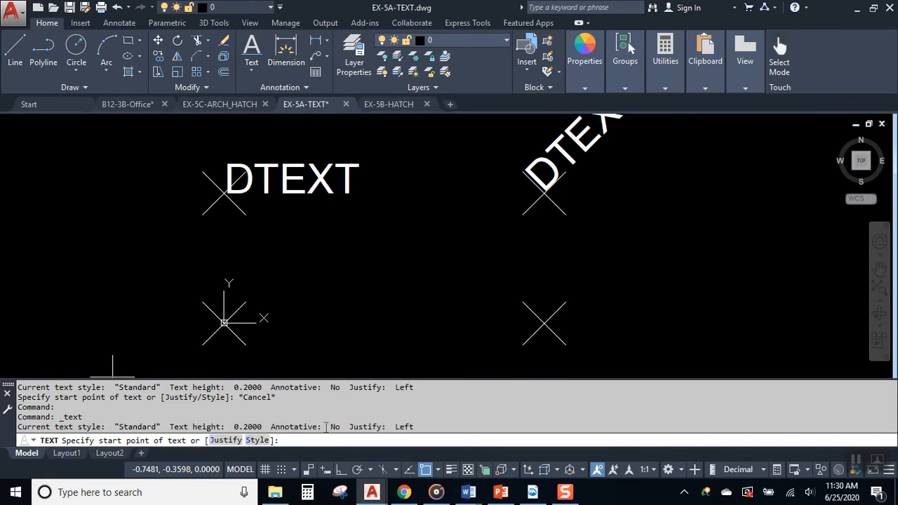
pyautogui.click(223, 323)
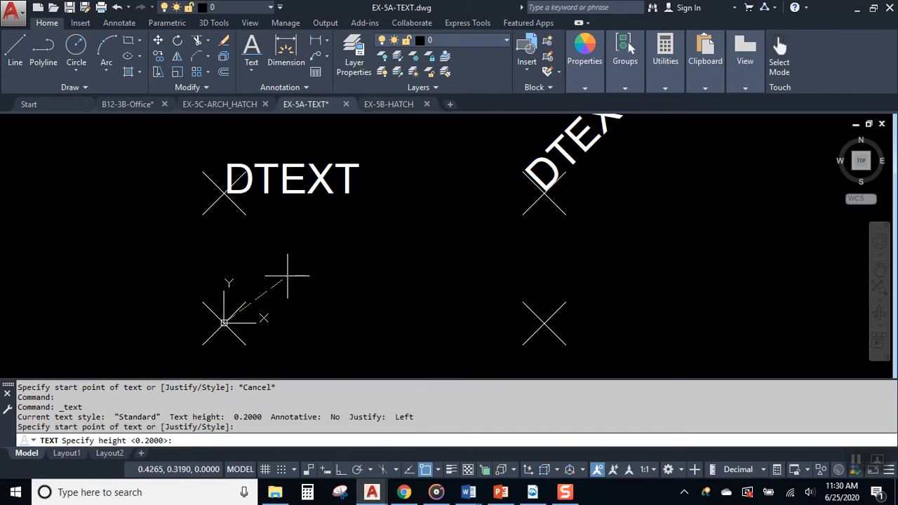
pyautogui.click(168, 433)
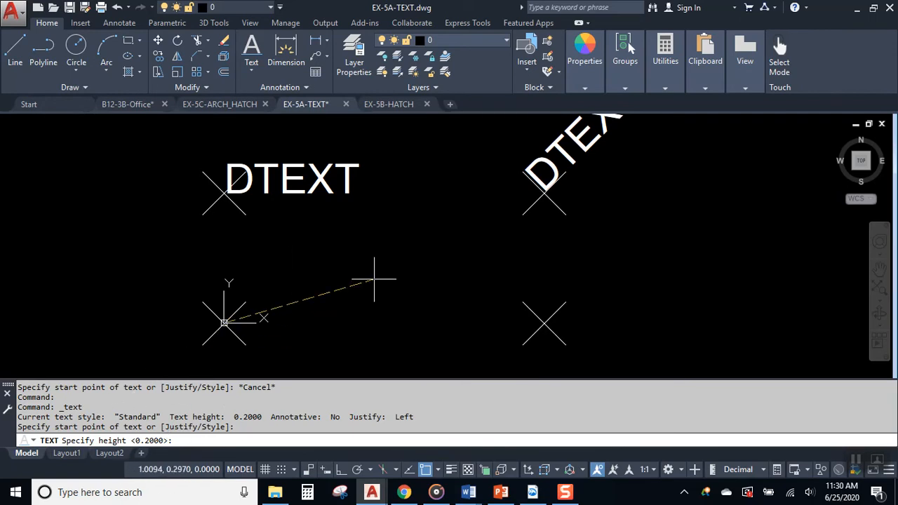
pyautogui.press('Return')
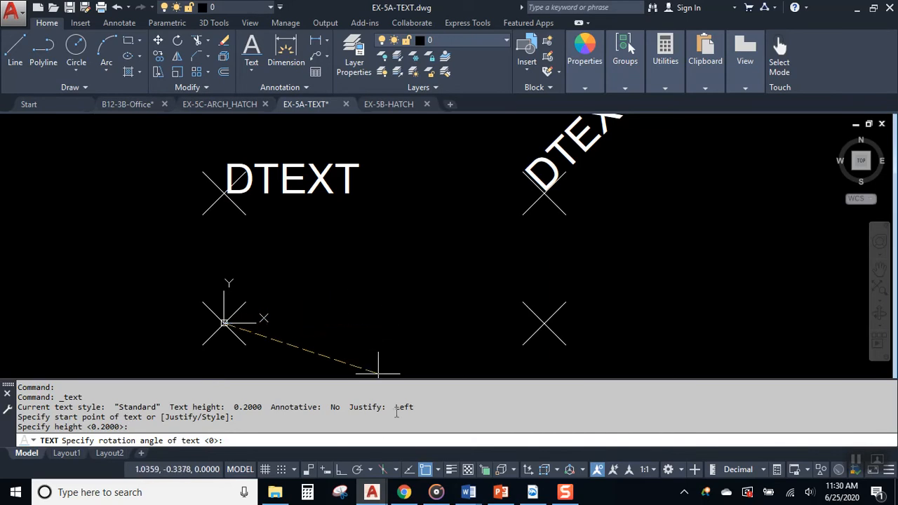
pyautogui.click(358, 470)
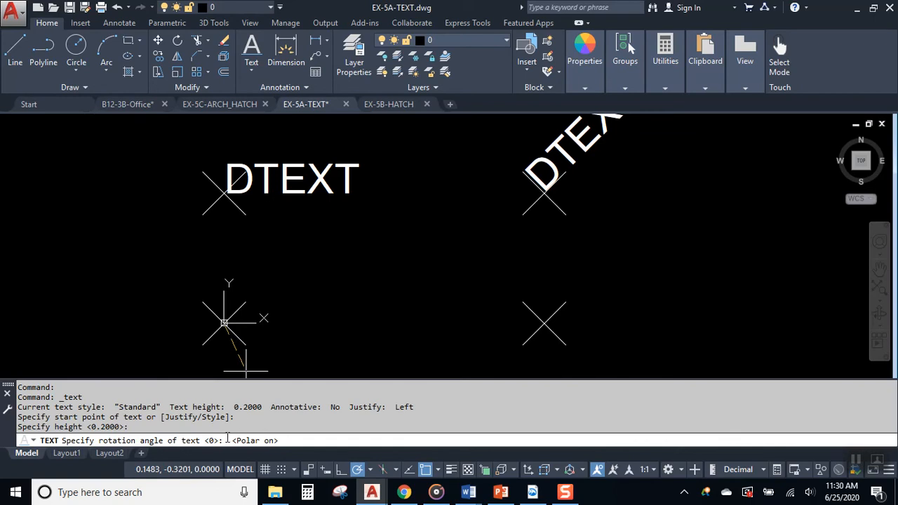
pyautogui.click(324, 323)
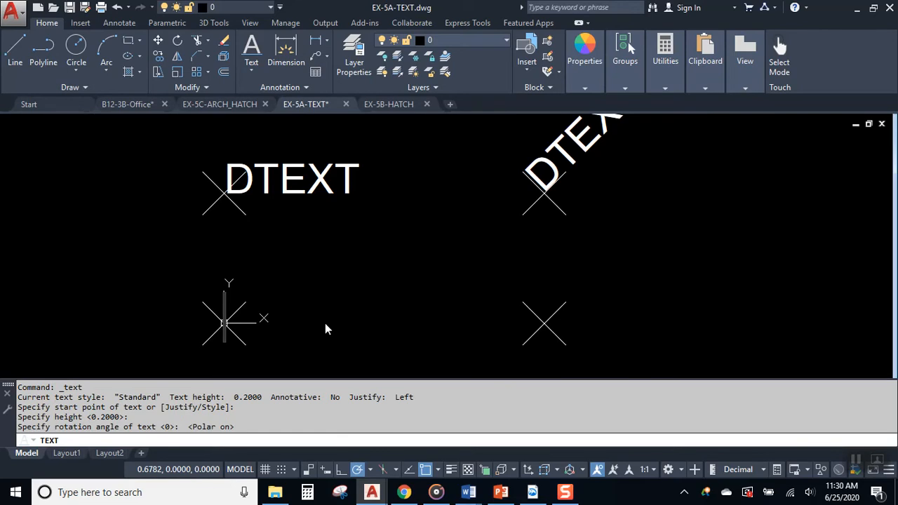
pyautogui.write('SINGLE')
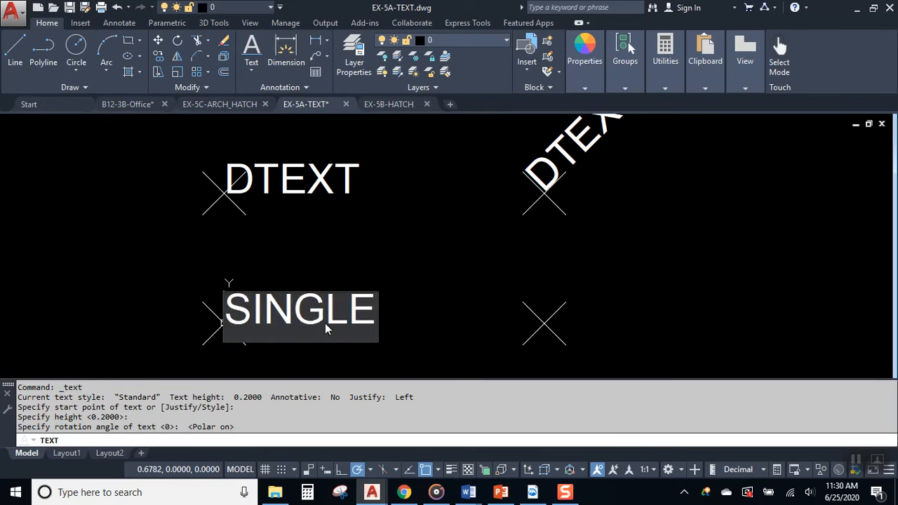
pyautogui.press('Return')
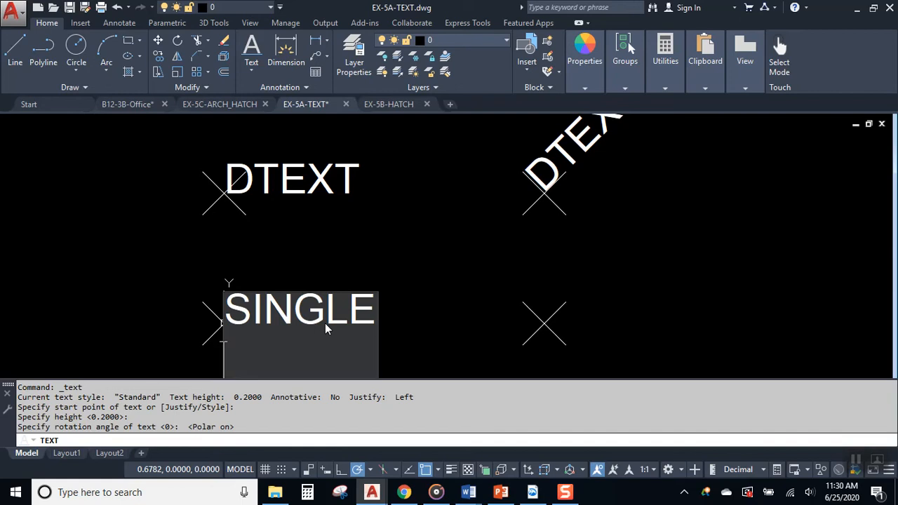
pyautogui.scroll(-2, 495, 262)
pyautogui.scroll(-2, 491, 263)
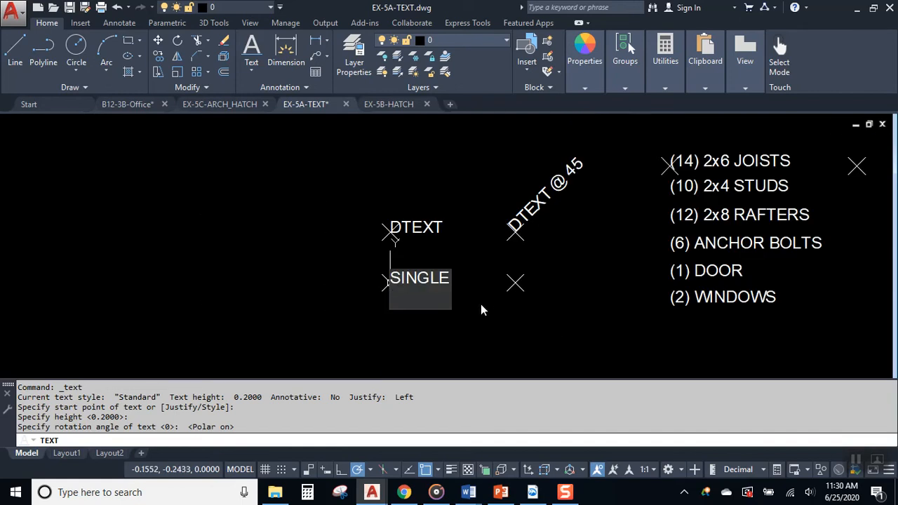
pyautogui.scroll(4, 477, 304)
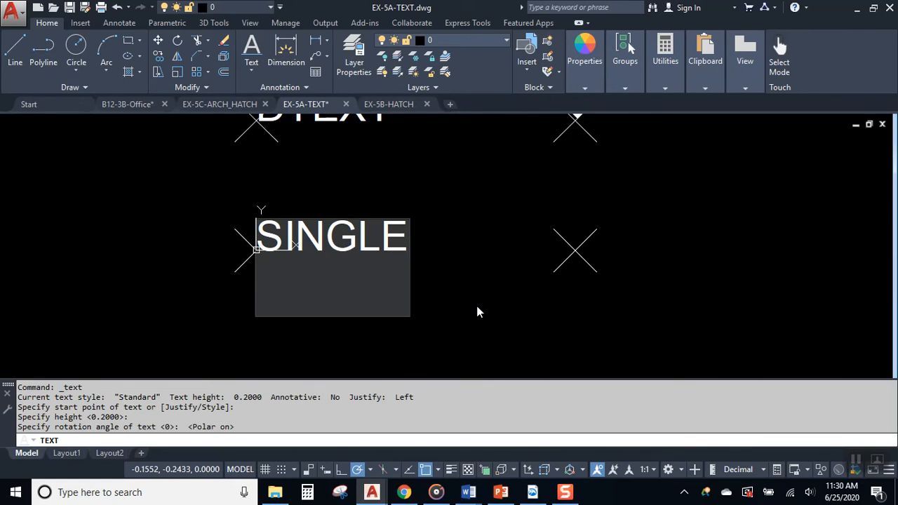
pyautogui.press('Return')
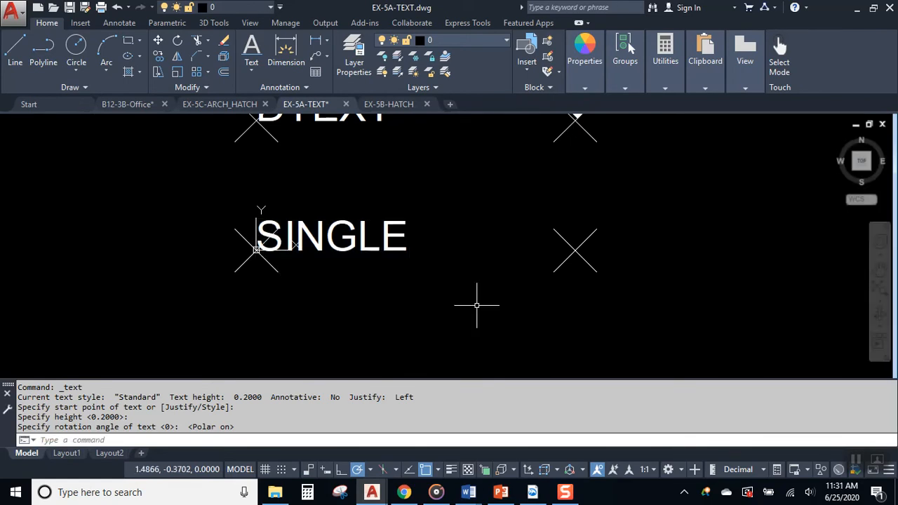
pyautogui.moveTo(462, 249); pyautogui.dragTo(367, 301, button='middle')
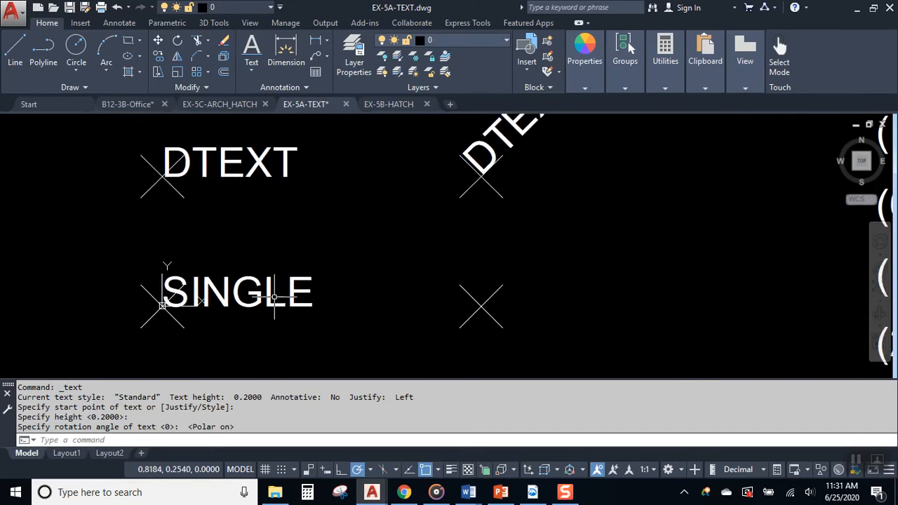
pyautogui.click(301, 291)
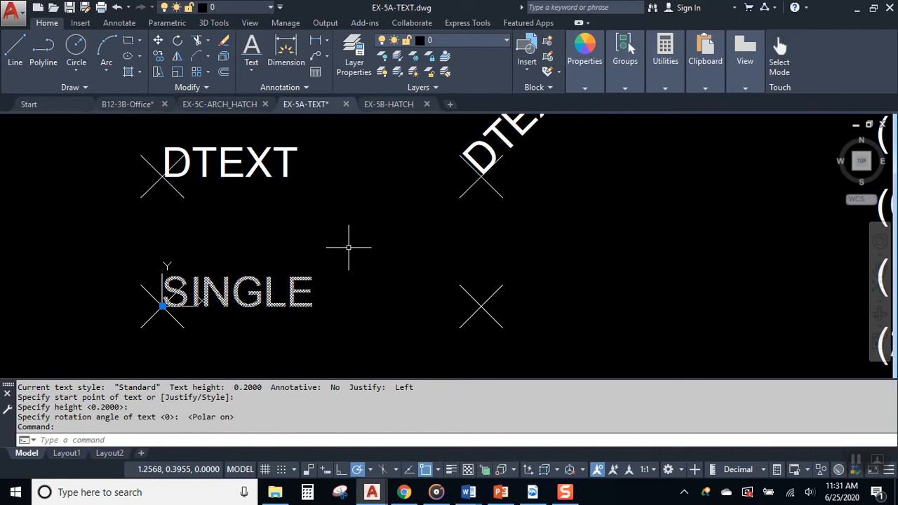
pyautogui.press('Delete')
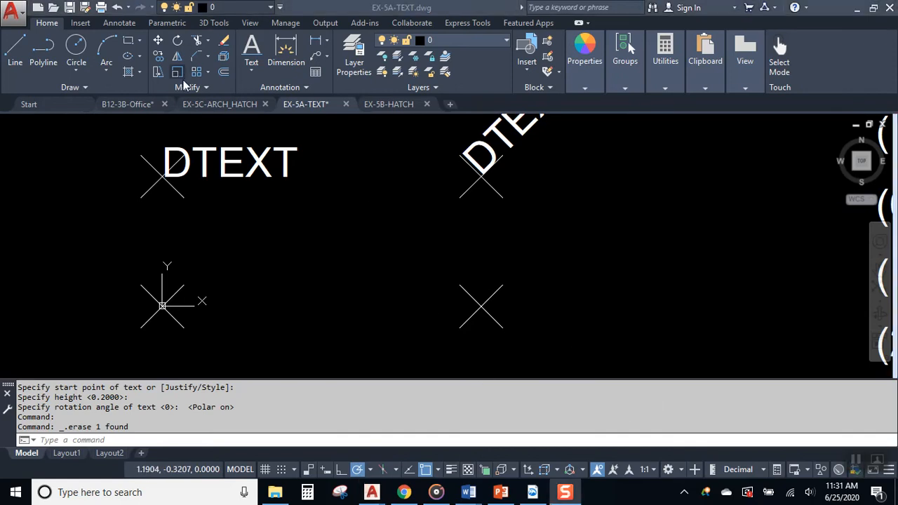
# - Create a single-line label 'DTEXT' at height 0.2 and 0° rotation
pyautogui.click(253, 67)
pyautogui.click(210, 120)
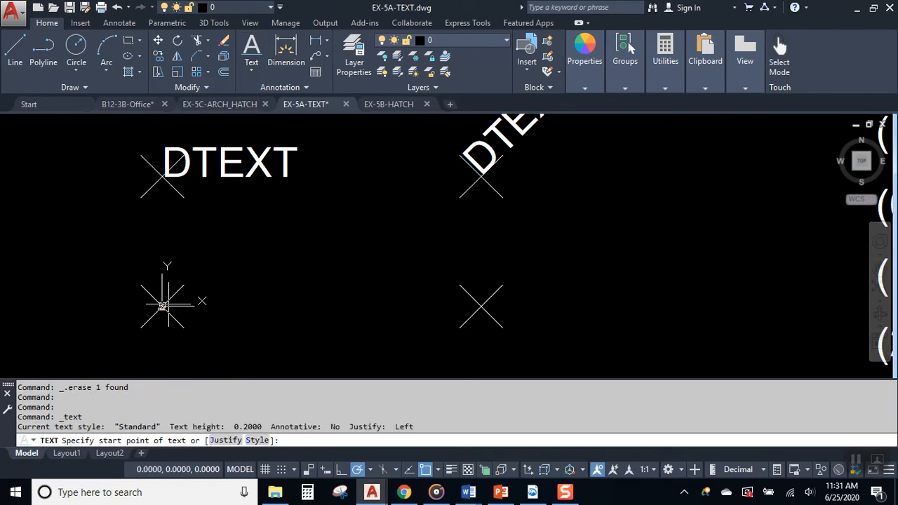
pyautogui.click(162, 306)
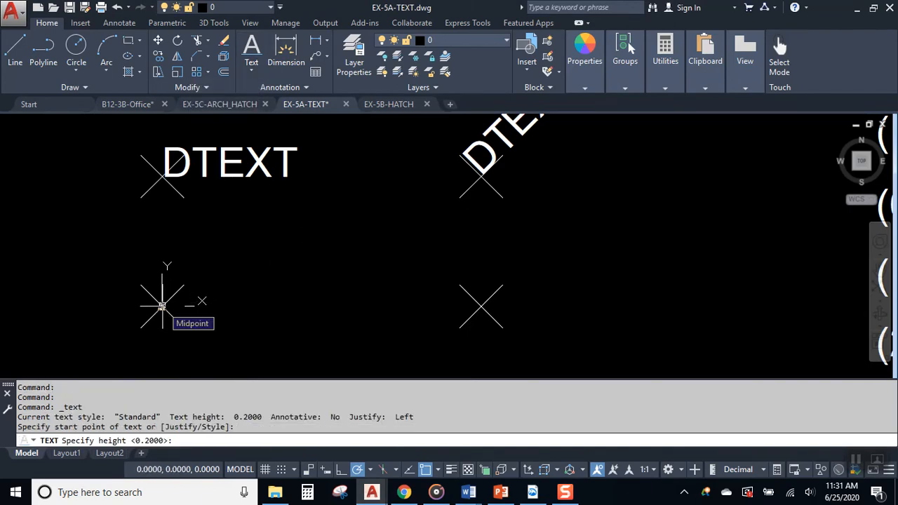
pyautogui.press('Return')
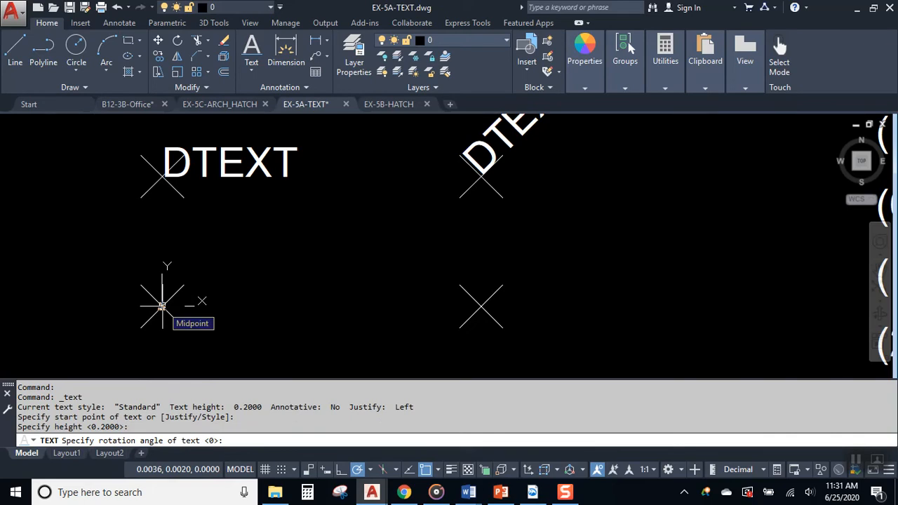
pyautogui.press('Return')
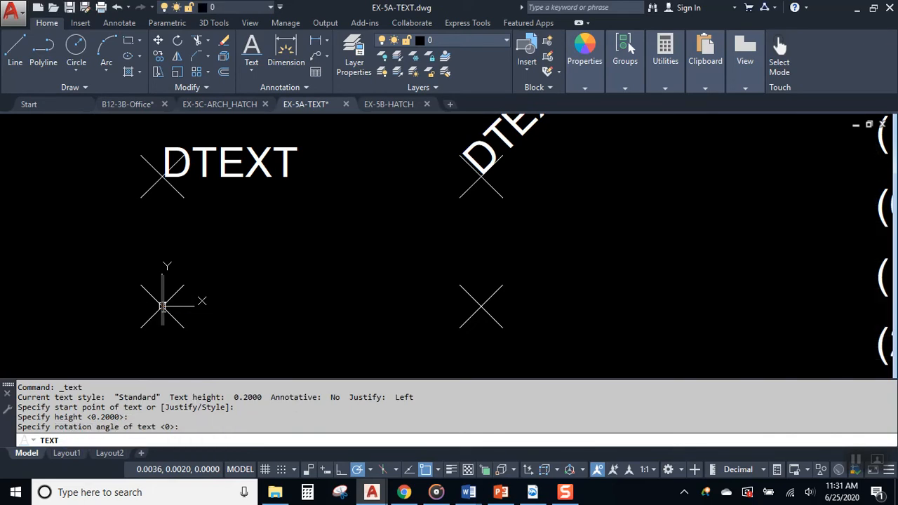
pyautogui.write('DTEXT')
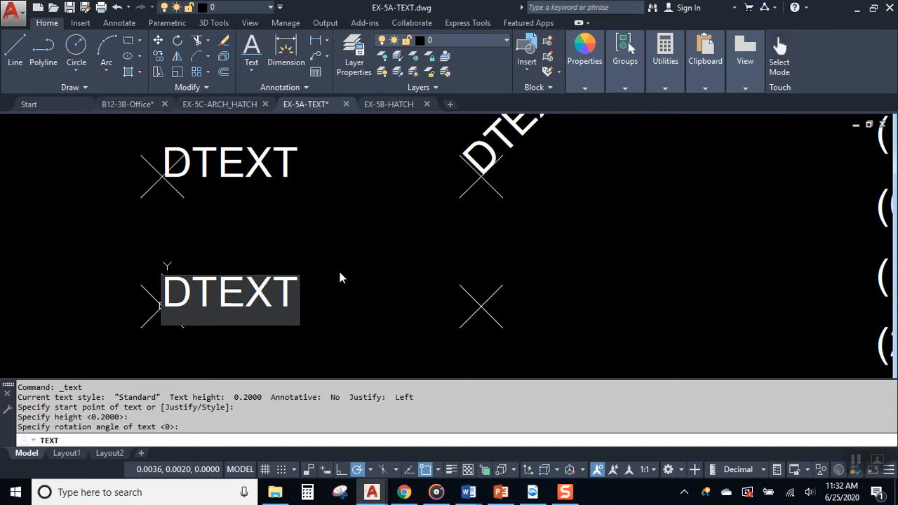
pyautogui.press('Return')
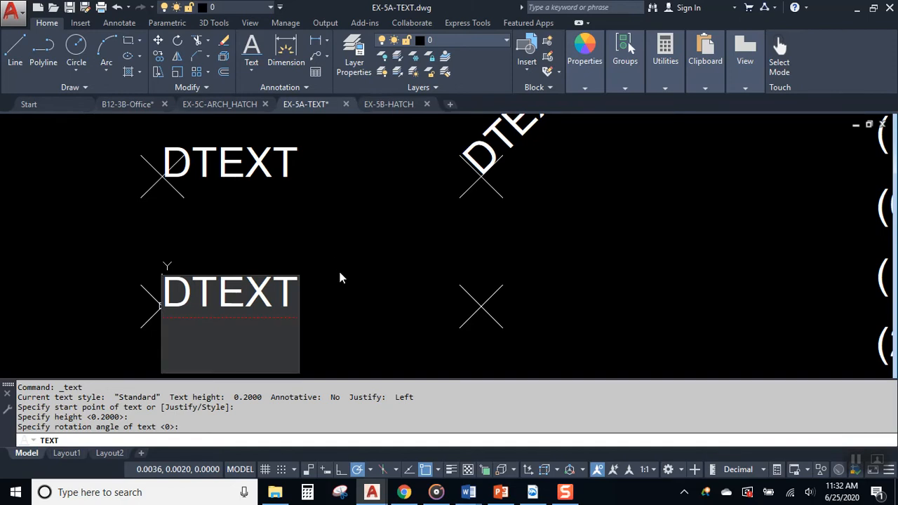
pyautogui.press('Return')
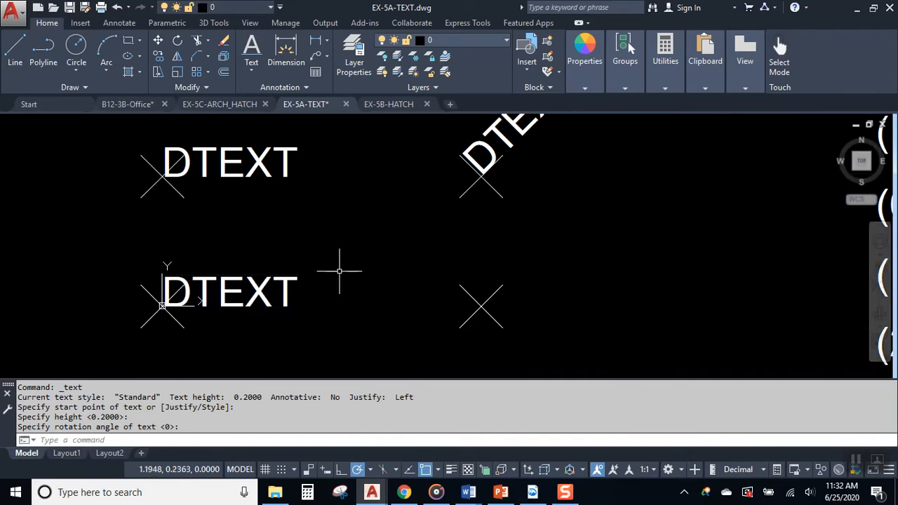
# - Reposition the DTEXT label by its grip so it sits just above the lower-left X
pyautogui.moveTo(411, 232)
pyautogui.mouseDown(button='middle')
pyautogui.moveTo(346, 282)
pyautogui.moveTo(291, 269)
pyautogui.mouseUp(button='middle')
pyautogui.moveTo(210, 266); pyautogui.dragTo(552, 186, button='middle')
pyautogui.click(469, 261)
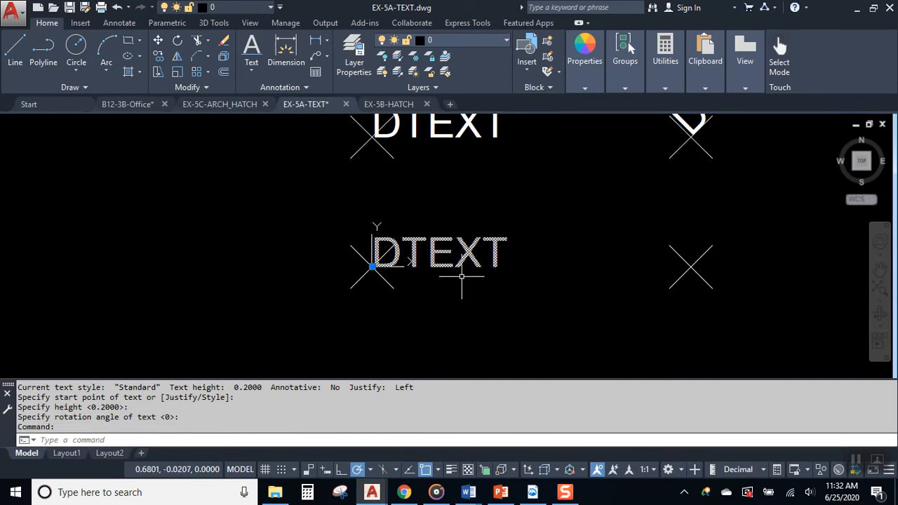
pyautogui.click(372, 266)
pyautogui.click(91, 228)
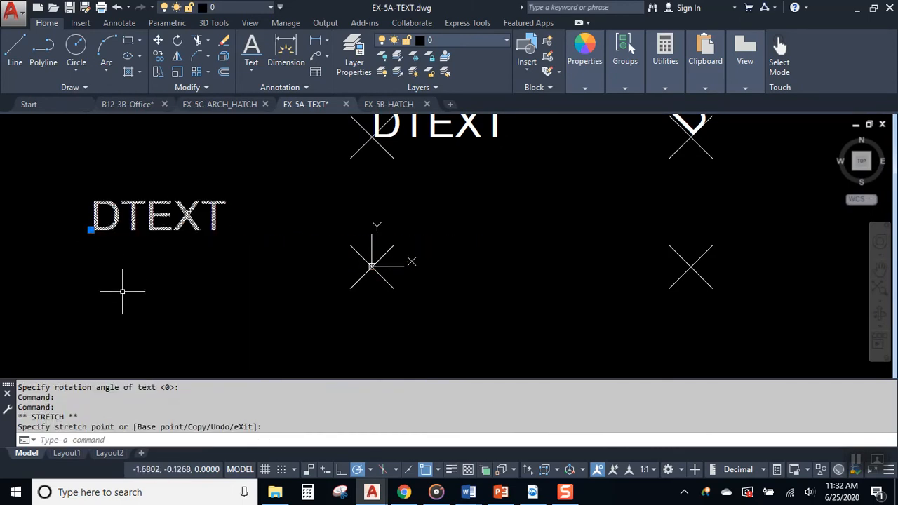
pyautogui.click(92, 230)
pyautogui.click(391, 226)
pyautogui.moveTo(501, 233); pyautogui.dragTo(416, 292, button='middle')
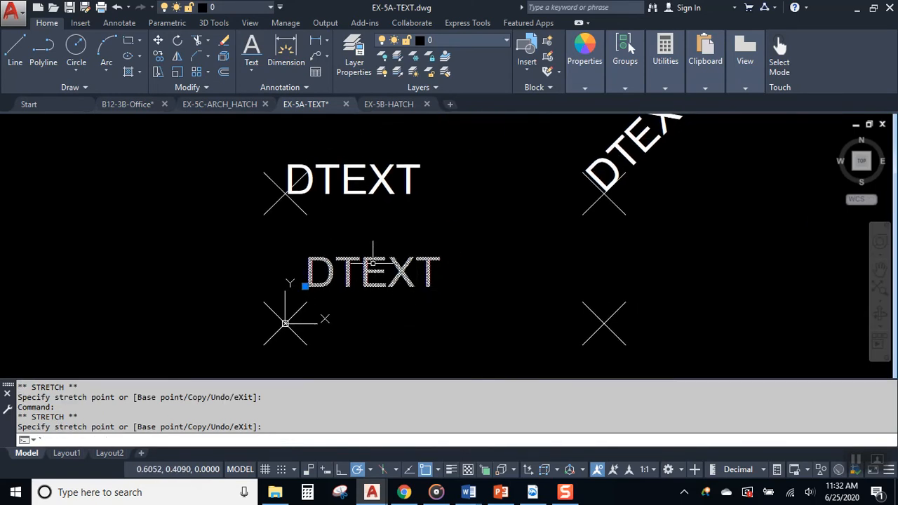
pyautogui.press('Escape')
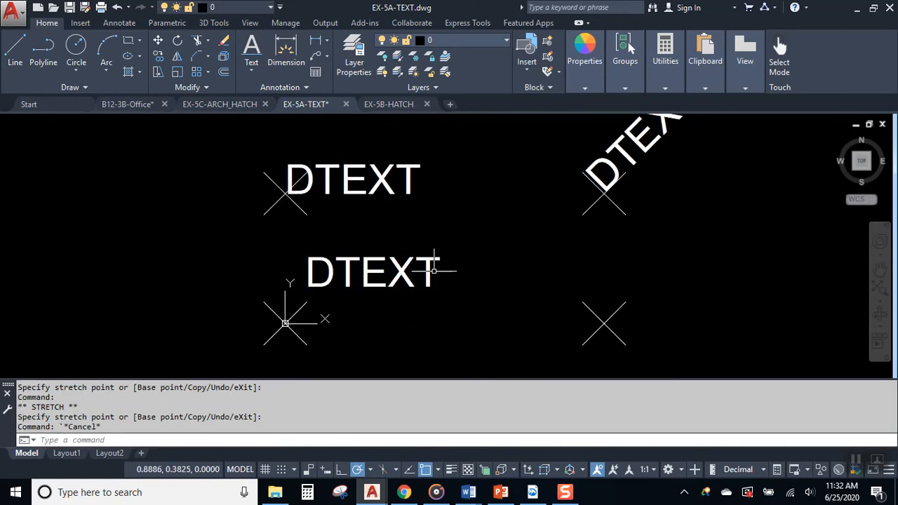
pyautogui.moveTo(473, 275)
pyautogui.mouseDown(button='middle')
pyautogui.moveTo(309, 274)
pyautogui.moveTo(308, 286)
pyautogui.mouseUp(button='middle')
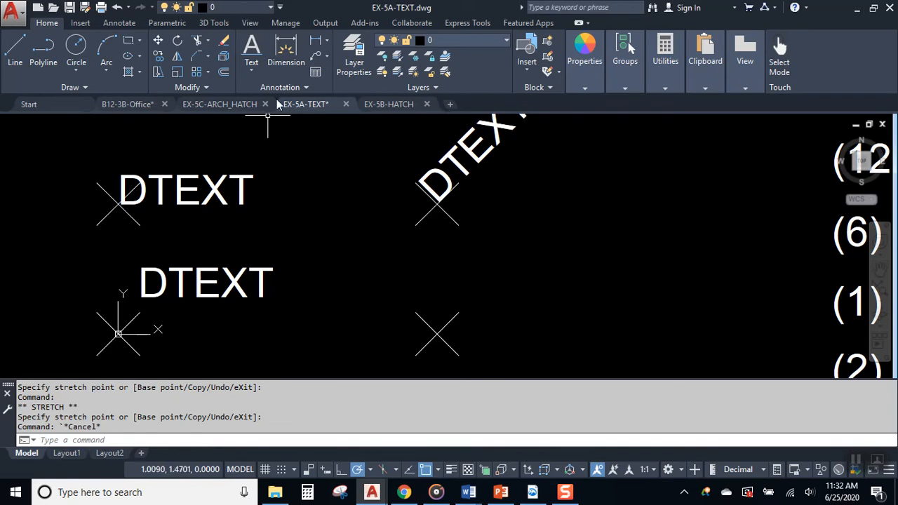
# - Start single-line text at the lower-right X mark with a 45° rotation
pyautogui.click(251, 51)
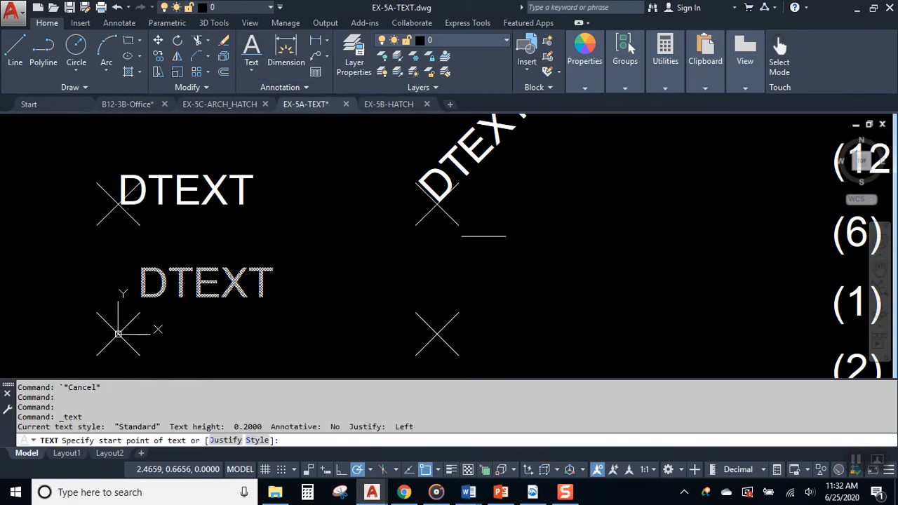
pyautogui.moveTo(491, 297); pyautogui.dragTo(440, 257, button='middle')
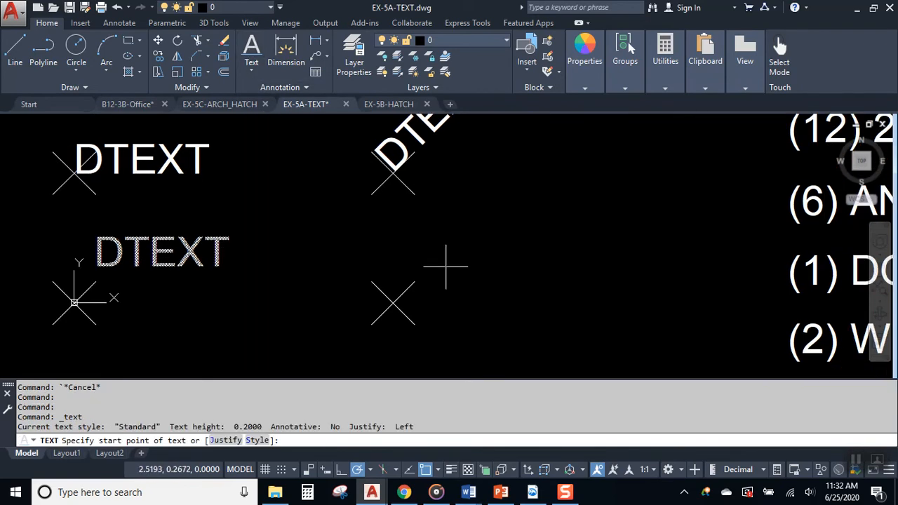
pyautogui.click(393, 303)
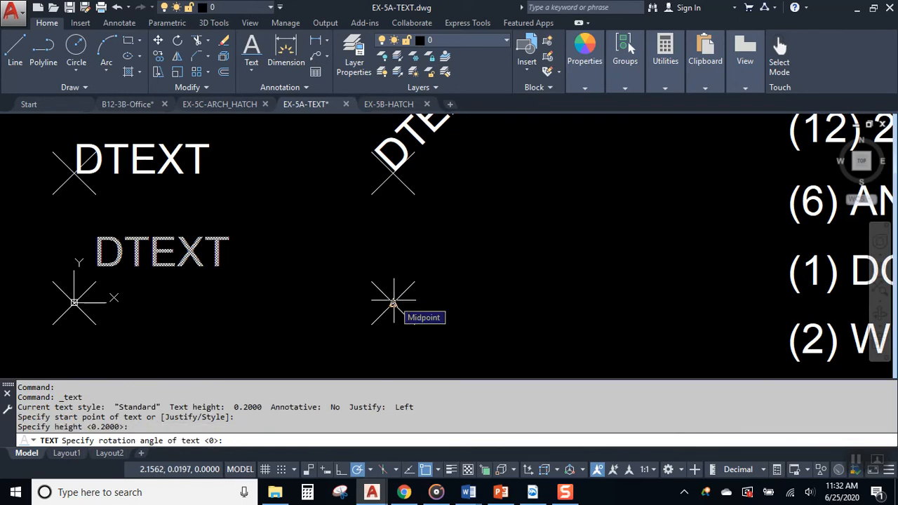
pyautogui.write('45')
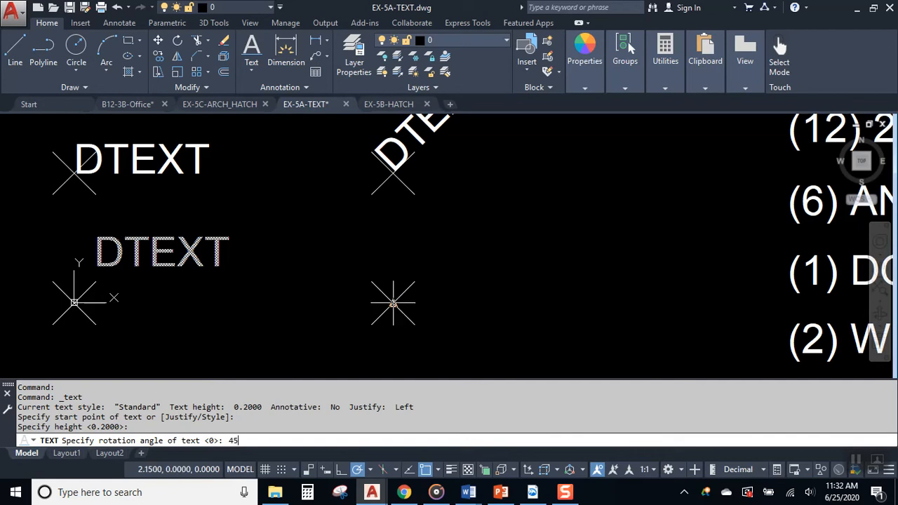
pyautogui.press('Return')
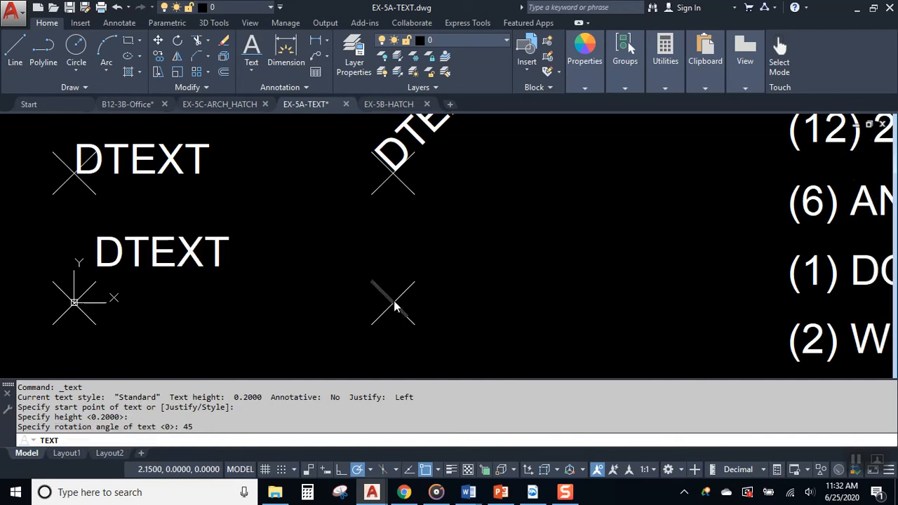
pyautogui.scroll(-2, 470, 231)
pyautogui.moveTo(470, 231); pyautogui.dragTo(417, 279, button='middle')
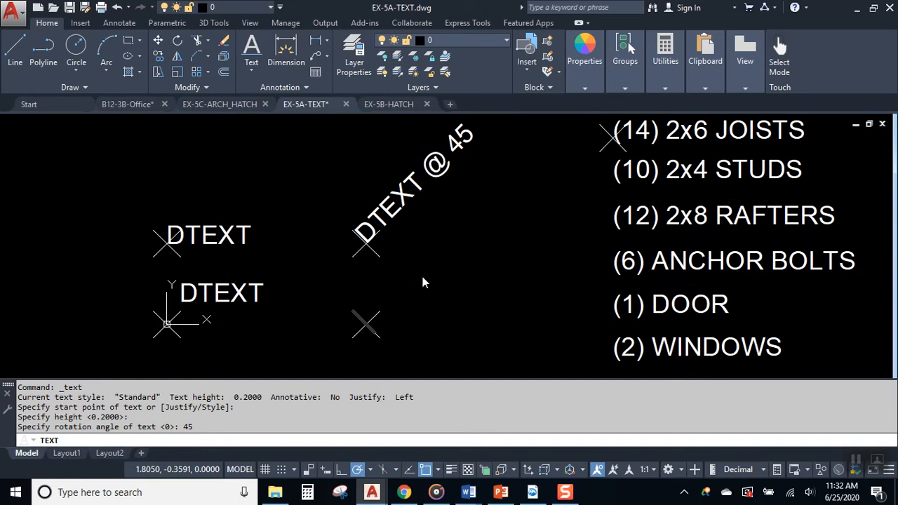
pyautogui.scroll(2, 359, 317)
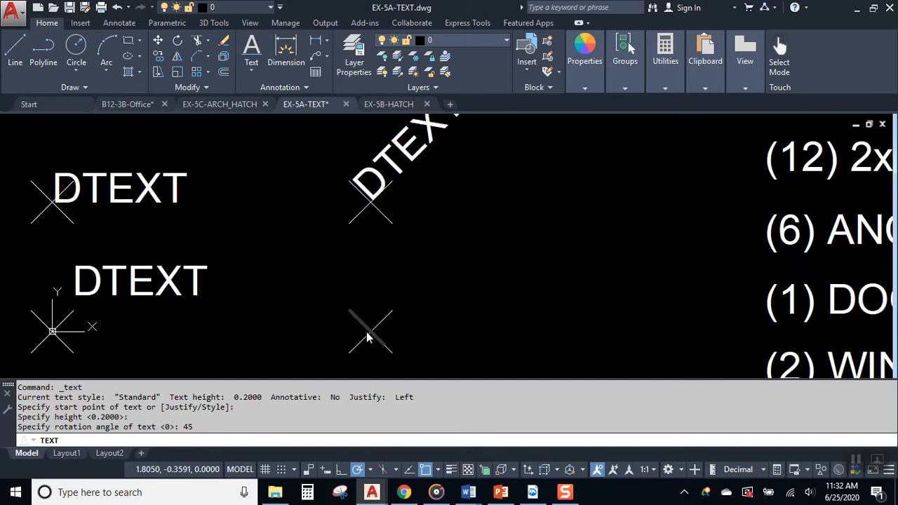
pyautogui.click(369, 337)
# - Enter the angled label 'TEXT ON AN ANGLE' and commit it
pyautogui.write('TEXT ON')
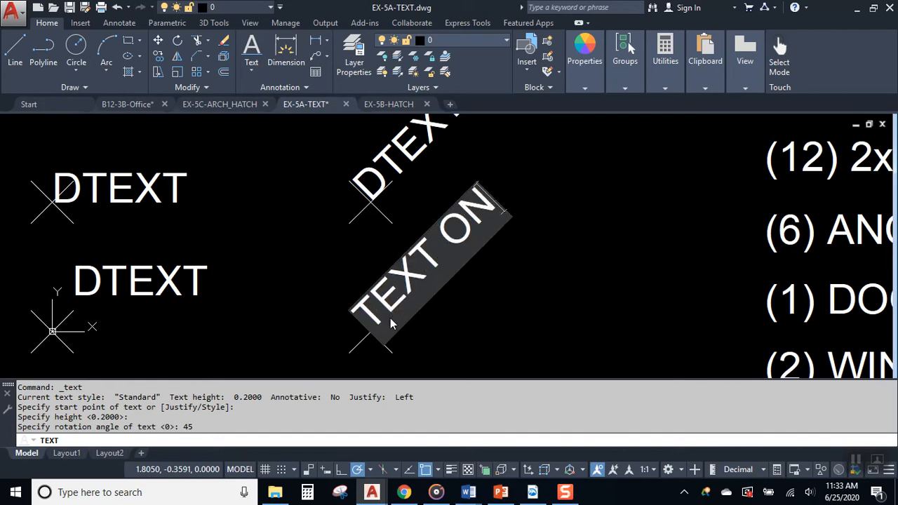
pyautogui.write(' AN AM')
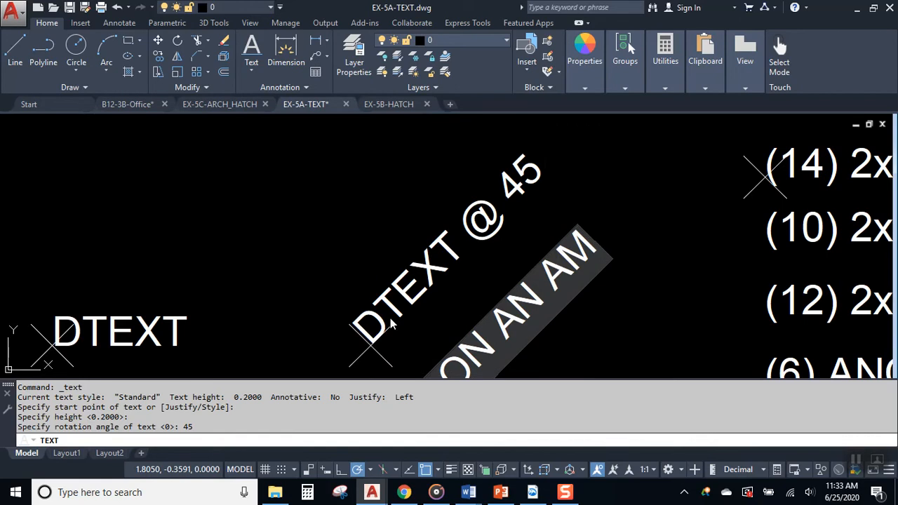
pyautogui.press('BackSpace')
pyautogui.write('NG')
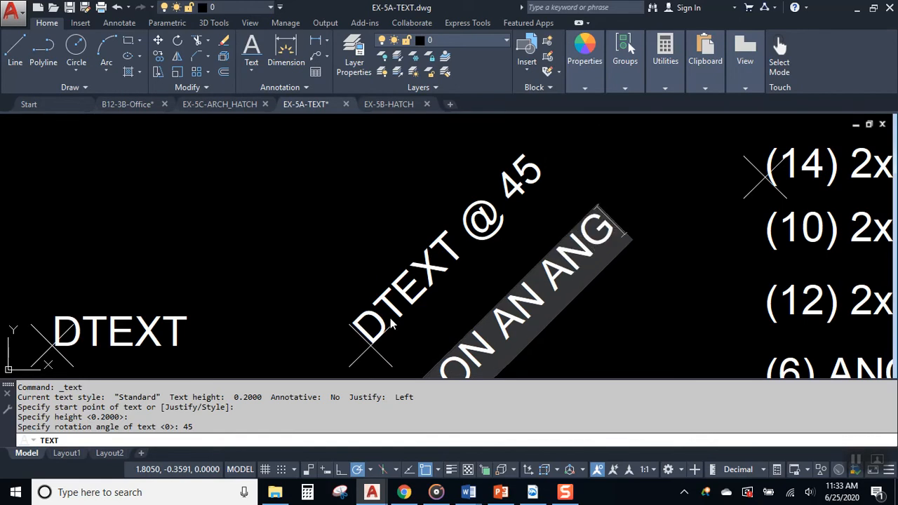
pyautogui.write('LE')
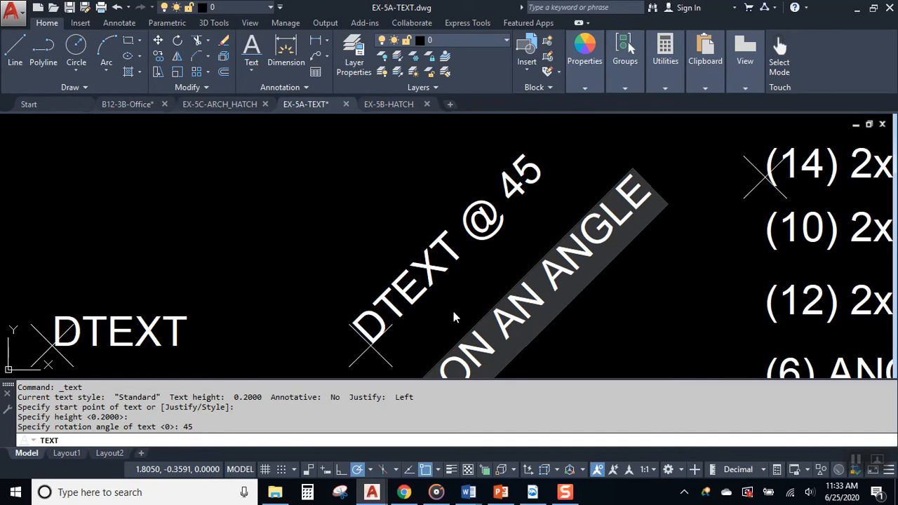
pyautogui.scroll(-2, 466, 285)
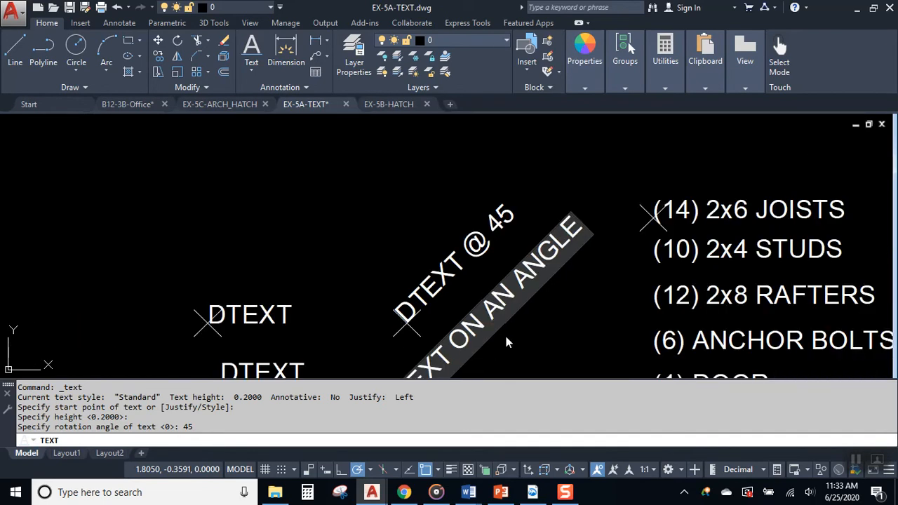
pyautogui.scroll(-3, 495, 320)
pyautogui.scroll(3, 482, 301)
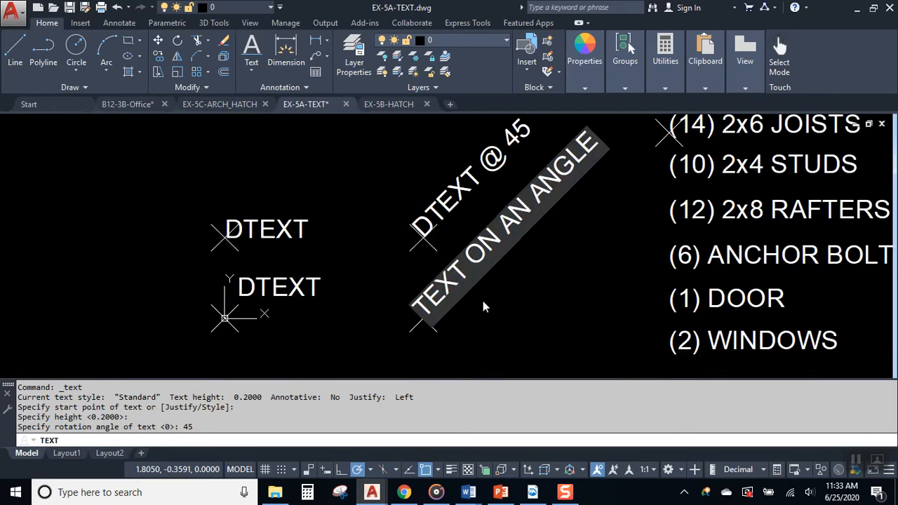
pyautogui.press('Return')
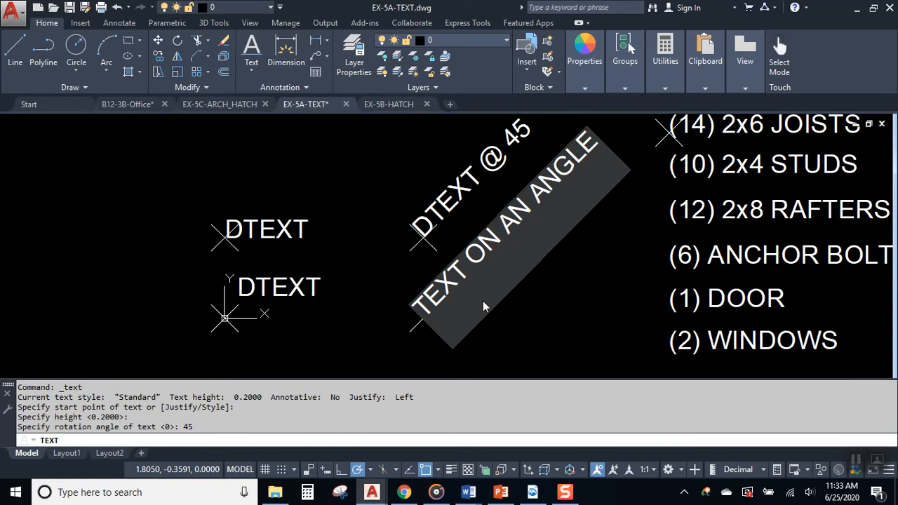
pyautogui.press('Return')
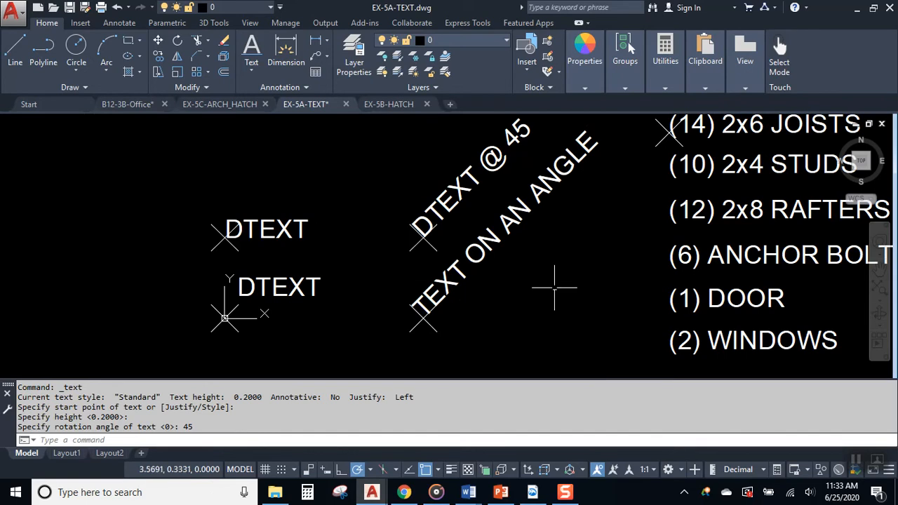
pyautogui.moveTo(525, 284); pyautogui.dragTo(437, 302, button='middle')
# - Select and inspect the TEXT ON AN ANGLE and upper DTEXT labels
pyautogui.click(429, 251)
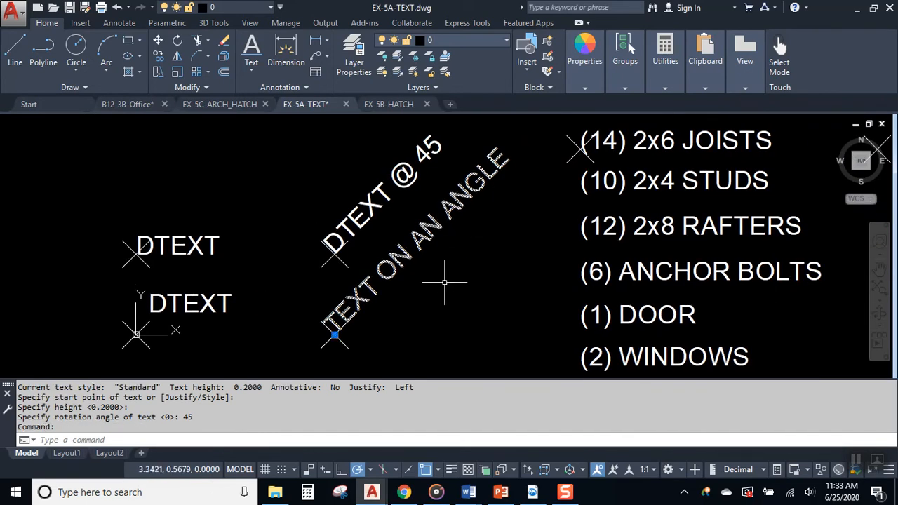
pyautogui.press('Escape')
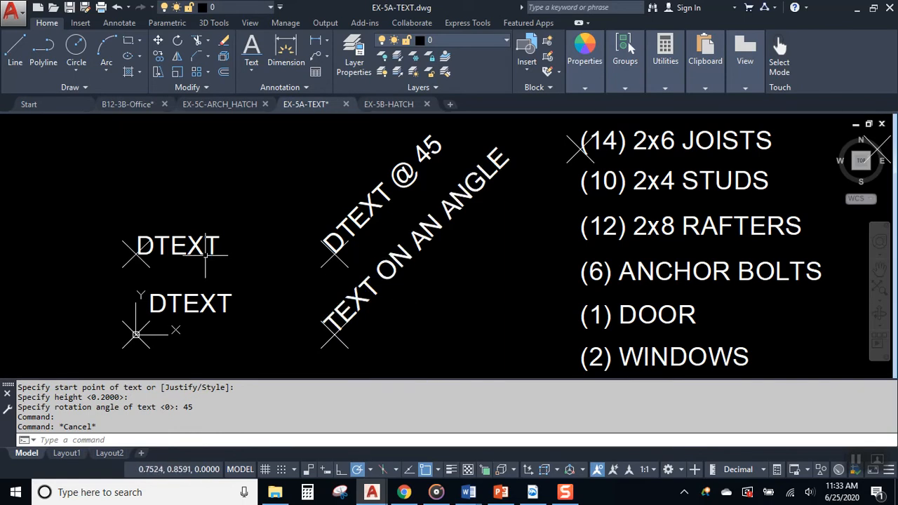
pyautogui.click(366, 287)
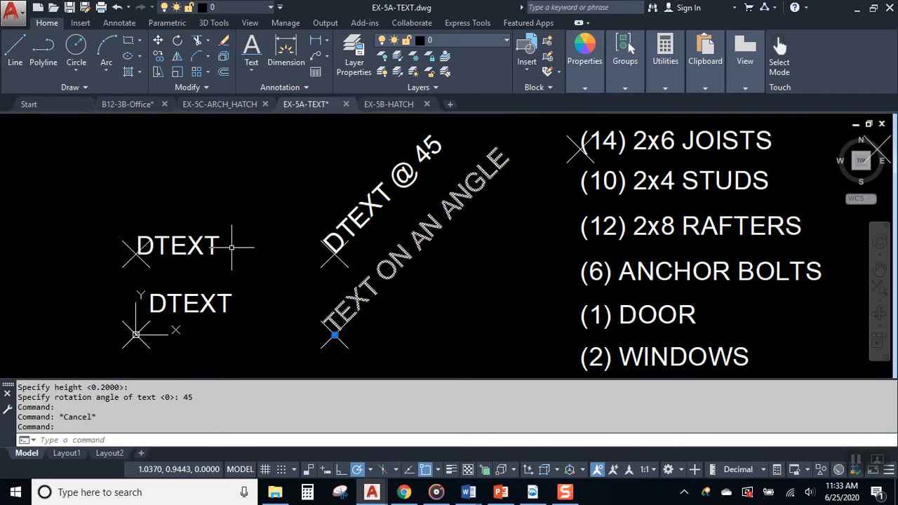
pyautogui.press('Escape')
pyautogui.click(190, 246)
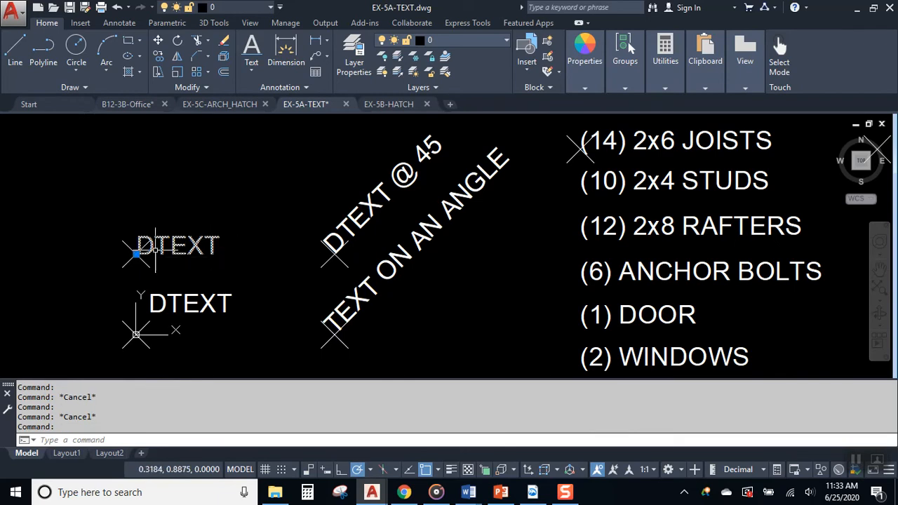
pyautogui.press('Escape')
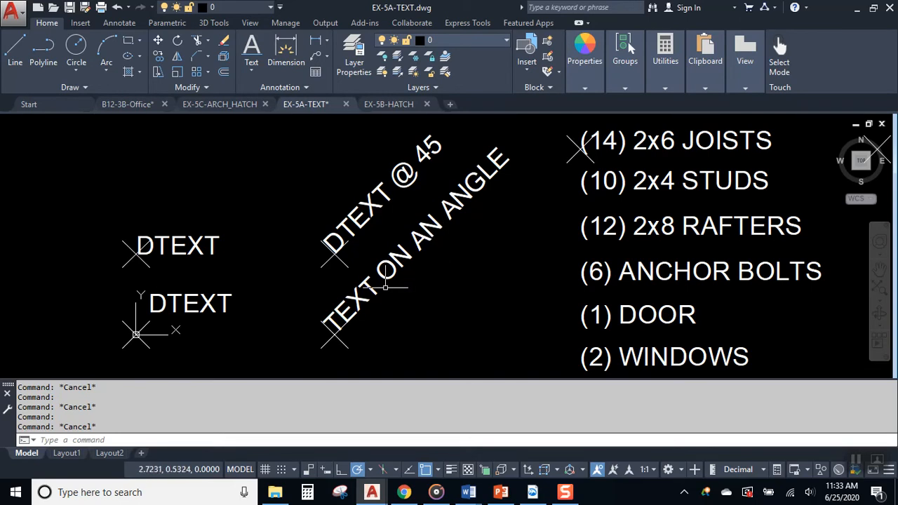
# - Pan right until the red grocery list and its MOZZARELLA CHEESE line are visible
pyautogui.moveTo(501, 236)
pyautogui.mouseDown(button='middle')
pyautogui.moveTo(244, 243)
pyautogui.moveTo(418, 233)
pyautogui.moveTo(357, 230)
pyautogui.mouseUp(button='middle')
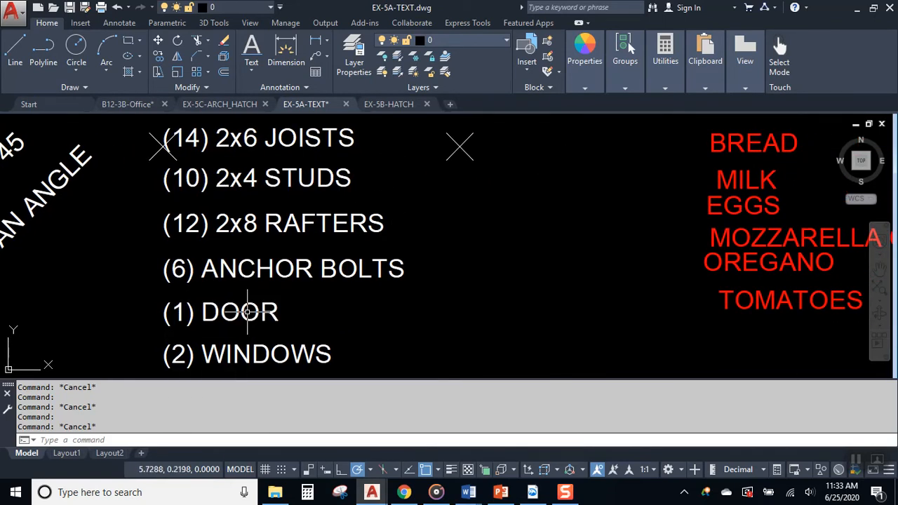
pyautogui.click(181, 144)
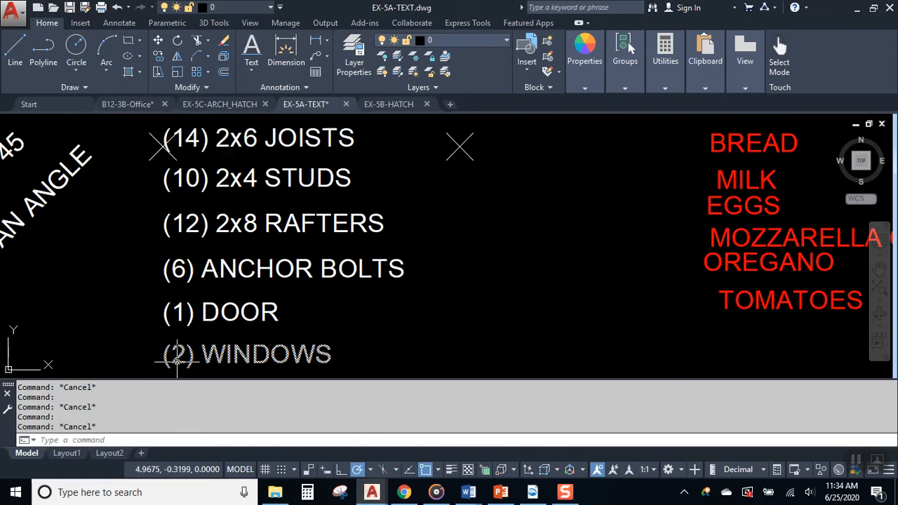
pyautogui.moveTo(461, 250); pyautogui.dragTo(363, 246, button='middle')
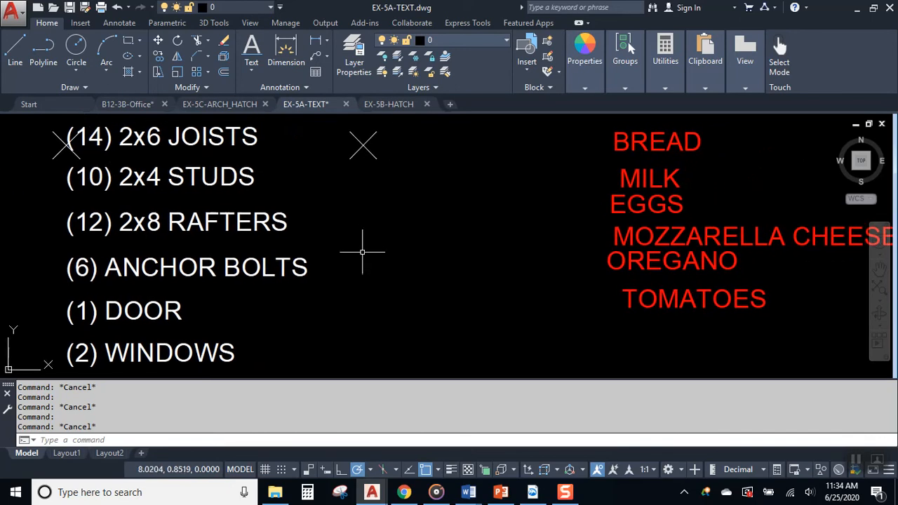
# - Start single-line text at the X marker's midpoint with height 0.2 and rotation 0
pyautogui.click(257, 46)
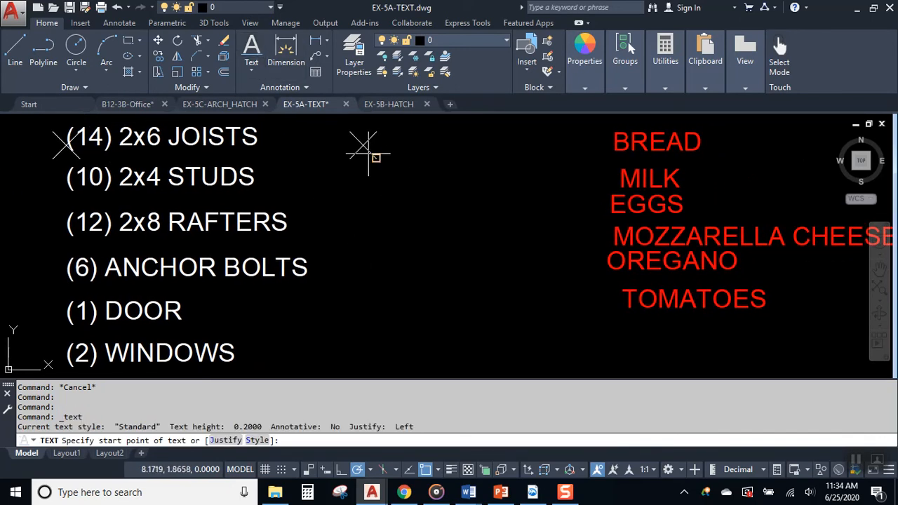
pyautogui.click(363, 145)
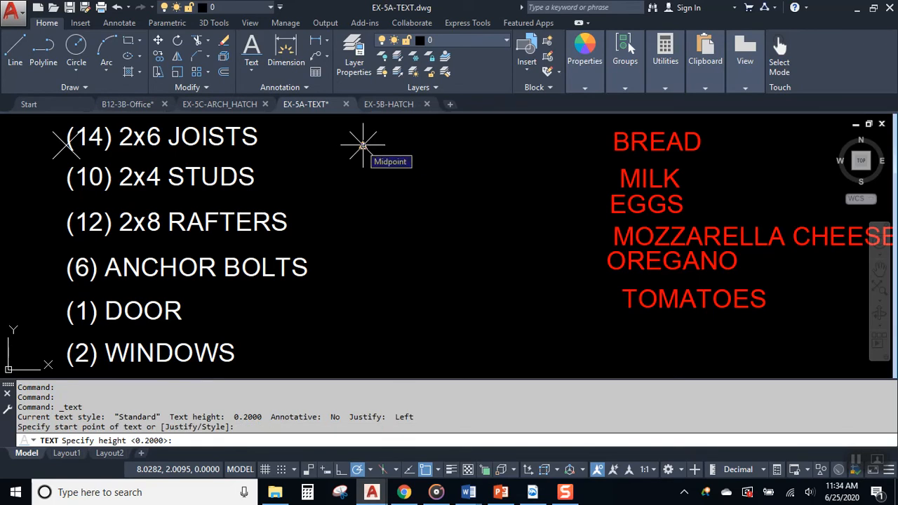
pyautogui.press('Return')
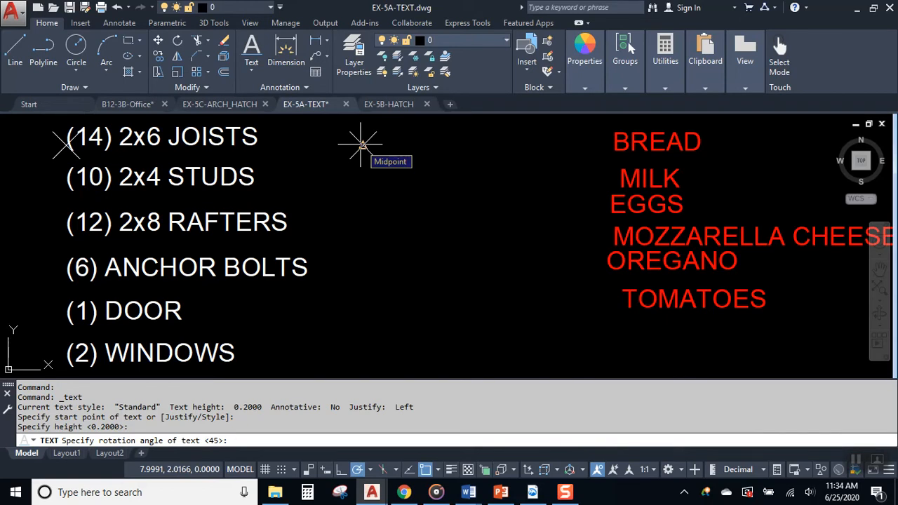
pyautogui.write('0')
pyautogui.press('Return')
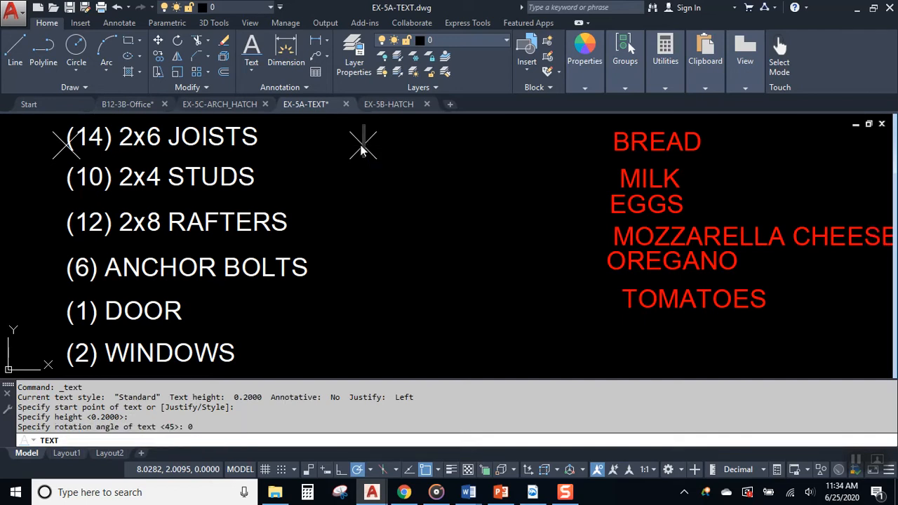
# - Type BREAD, MILK and EGGS on separate lines
pyautogui.write('BREAD')
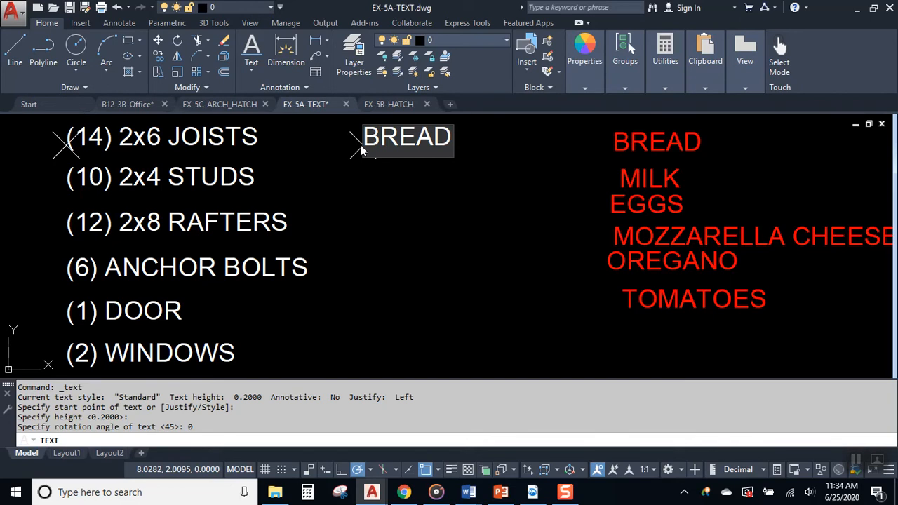
pyautogui.press('Return')
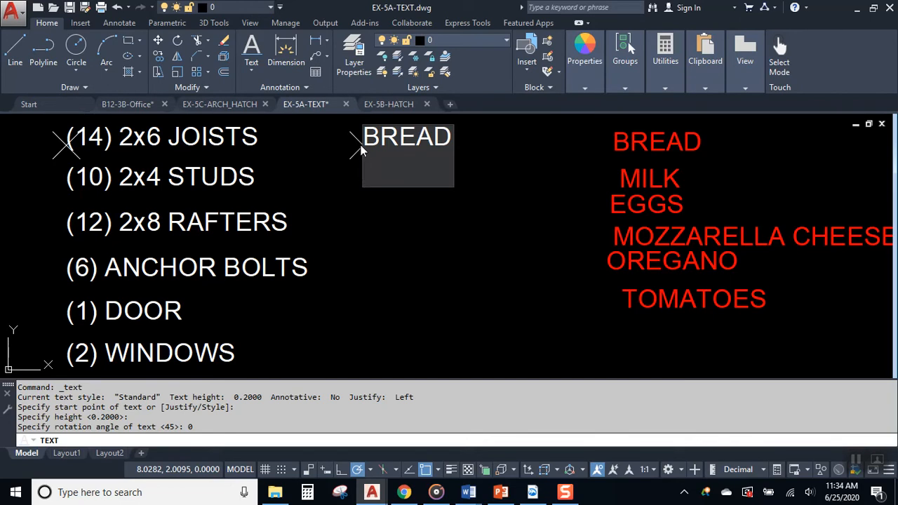
pyautogui.write('MILK')
pyautogui.press('Return')
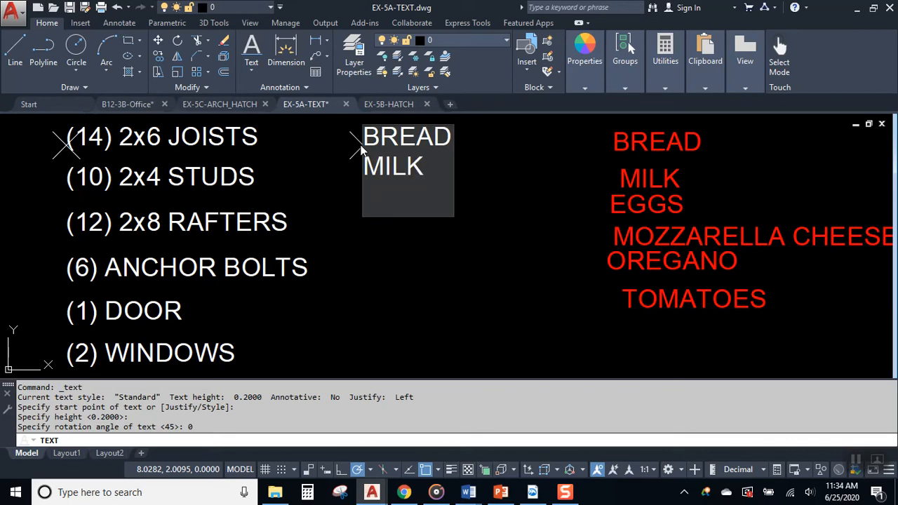
pyautogui.write('EGS')
pyautogui.press('BackSpace')
pyautogui.write('GS')
pyautogui.press('Return')
# - Add CHEESE, OREGANO and TOMATOES lines and finish the text
pyautogui.write('CHEESE')
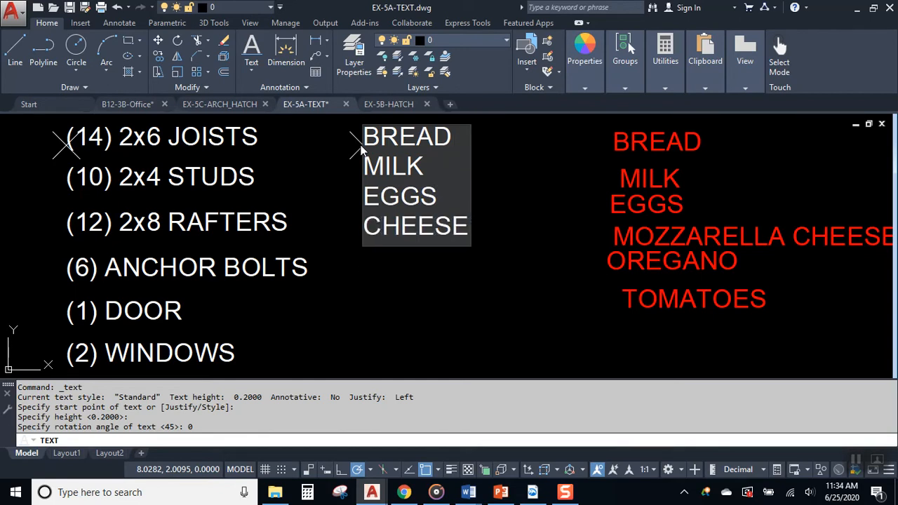
pyautogui.press('Return')
pyautogui.write('OREGANO')
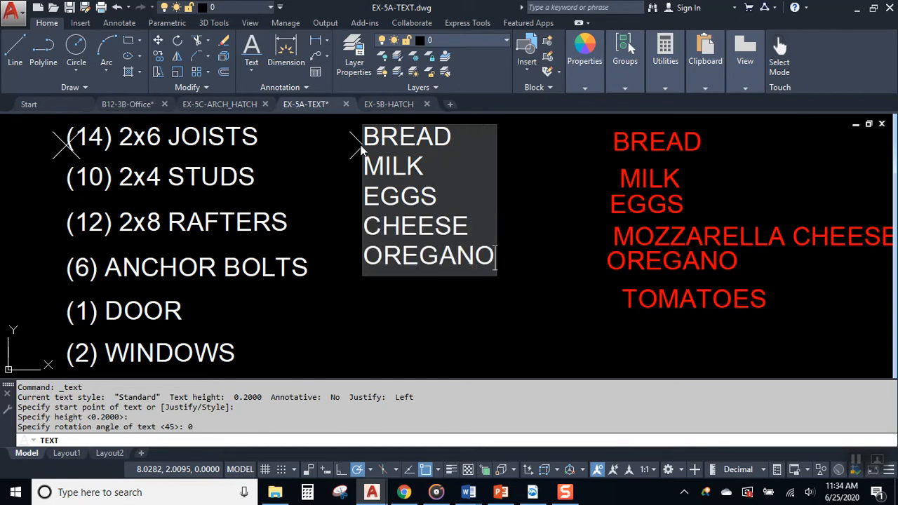
pyautogui.press('Return')
pyautogui.write('TOMATOES')
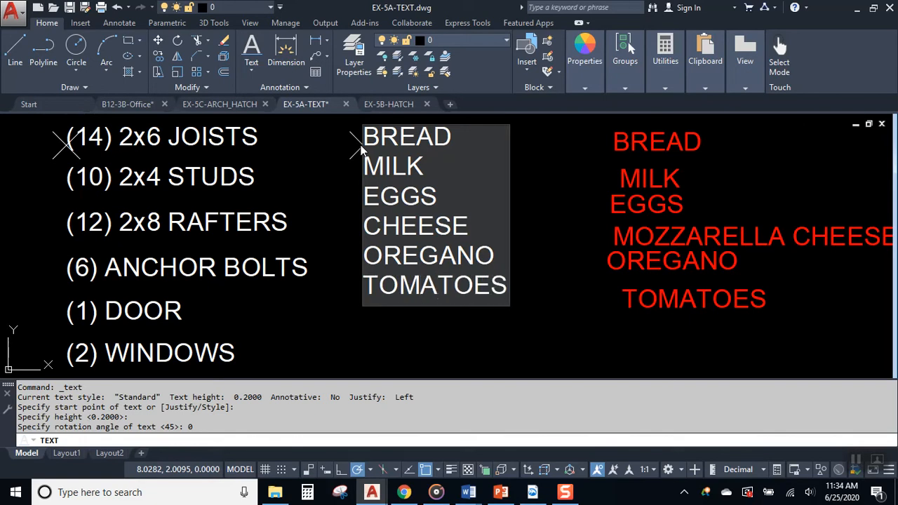
pyautogui.press('Return')
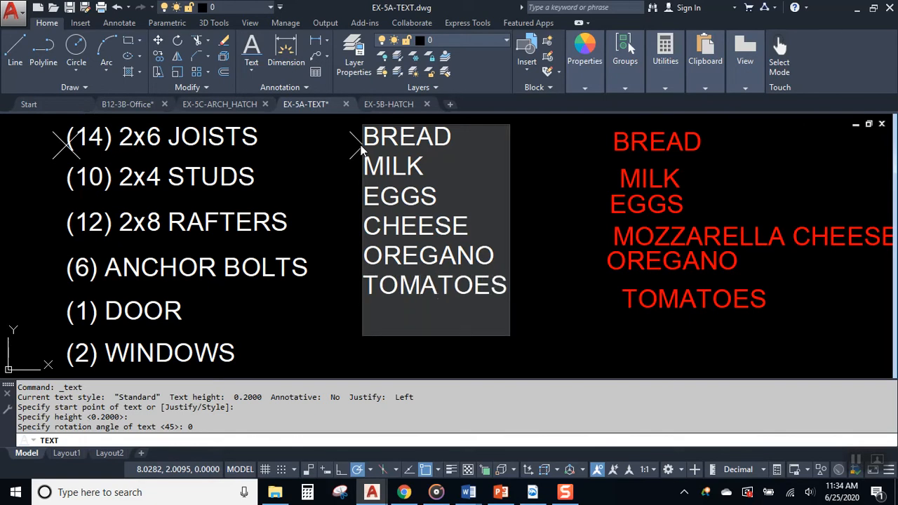
pyautogui.press('Return')
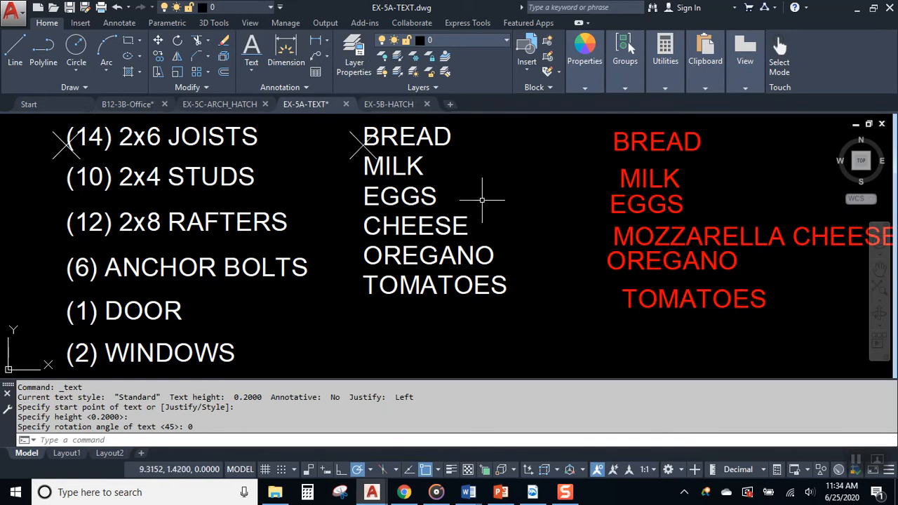
pyautogui.moveTo(462, 216); pyautogui.dragTo(440, 217, button='middle')
pyautogui.click(404, 145)
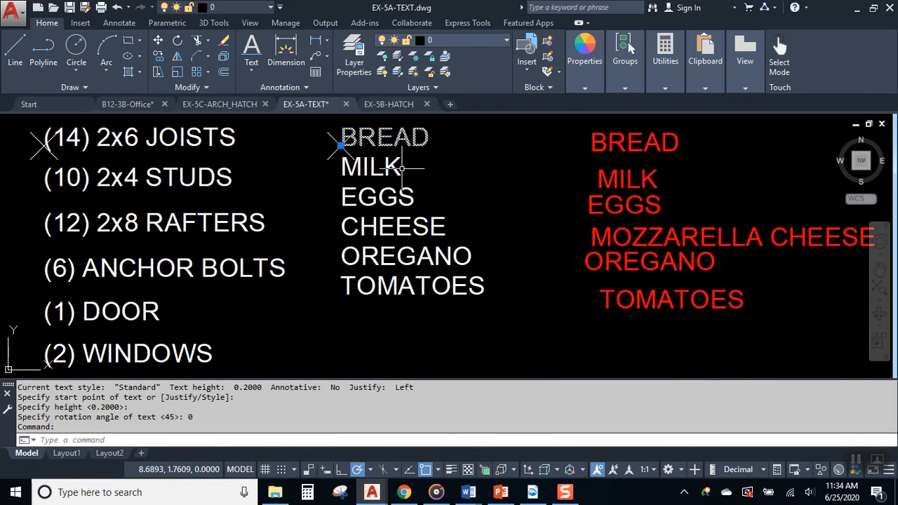
pyautogui.press('Escape')
pyautogui.press('Escape')
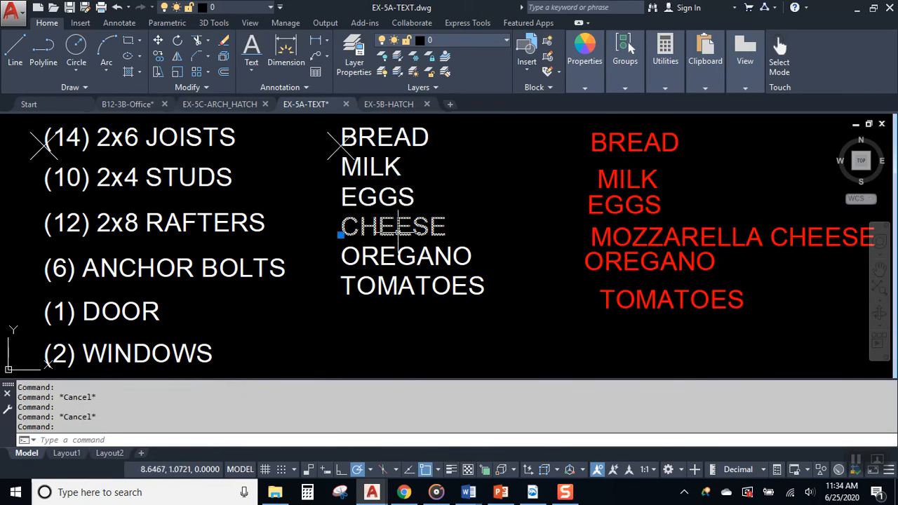
pyautogui.click(398, 256)
pyautogui.press('Escape')
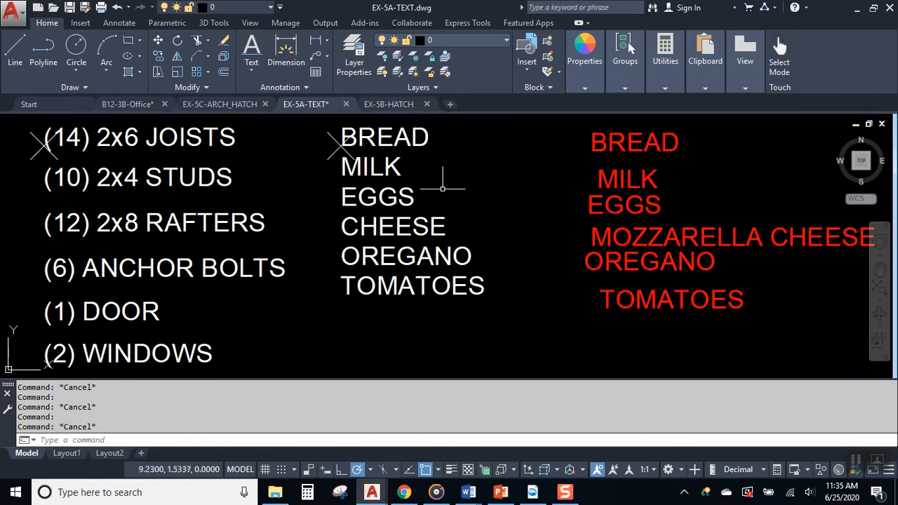
pyautogui.click(414, 196)
pyautogui.click(377, 227)
pyautogui.press('Delete')
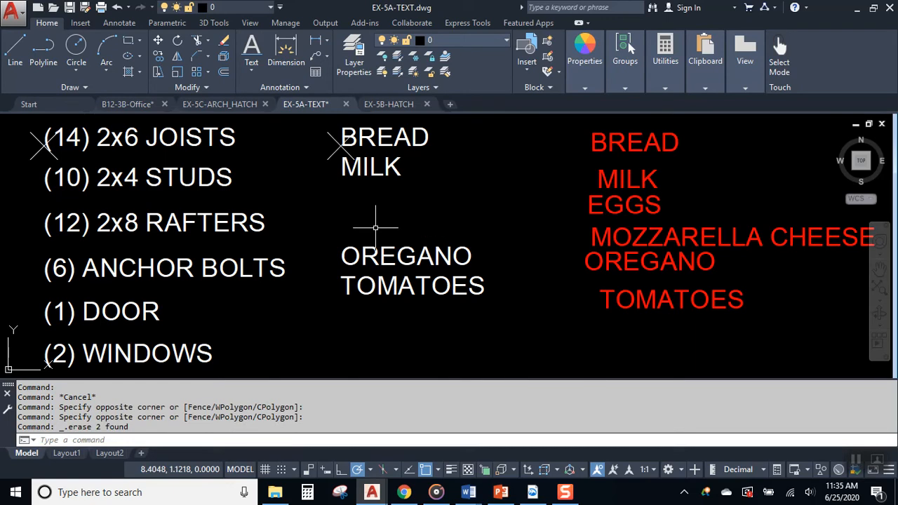
pyautogui.hotkey('ctrl', 'z')
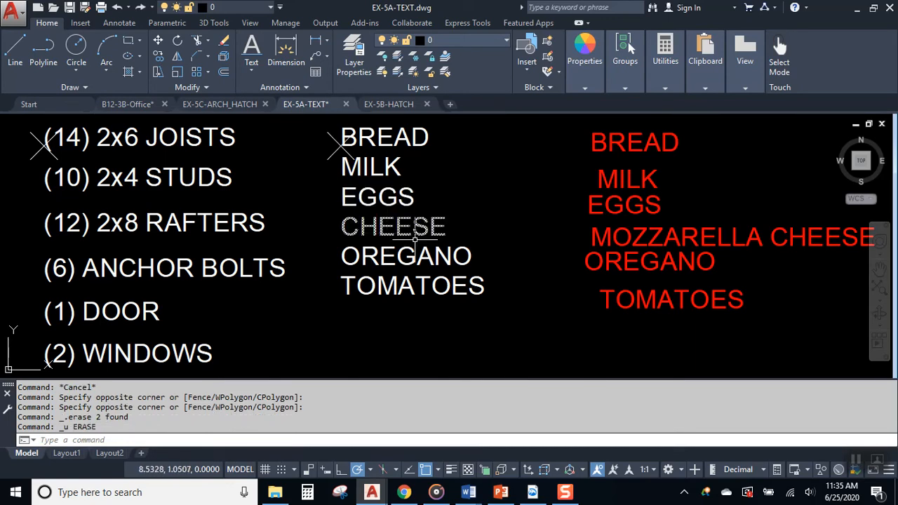
pyautogui.click(398, 201)
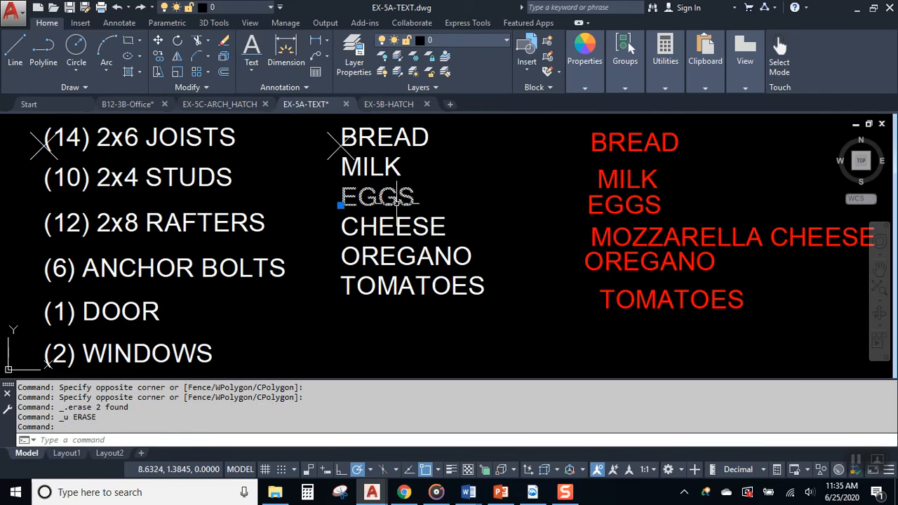
pyautogui.press('Escape')
pyautogui.press('Escape')
pyautogui.click(416, 227)
# - Insert 'MOZZARELLA' before the CHEESE entry and end text editing
pyautogui.doubleClick(385, 227)
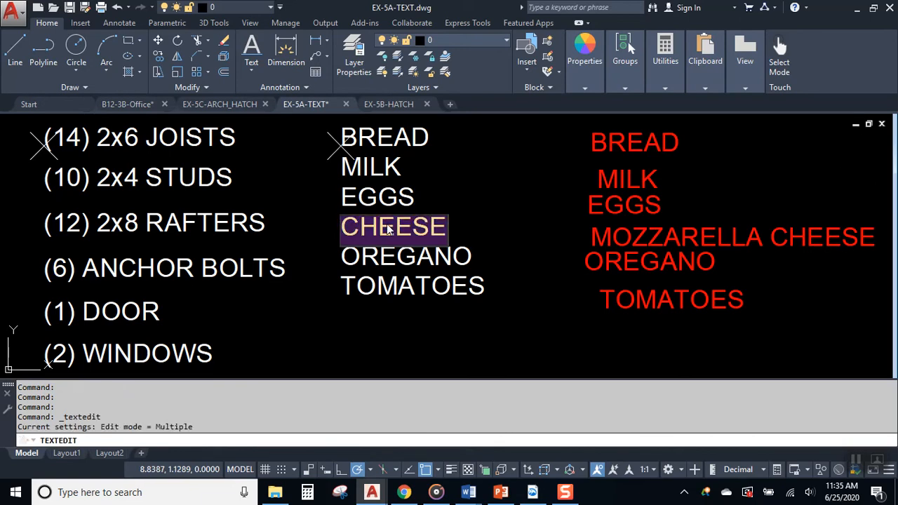
pyautogui.click(355, 230)
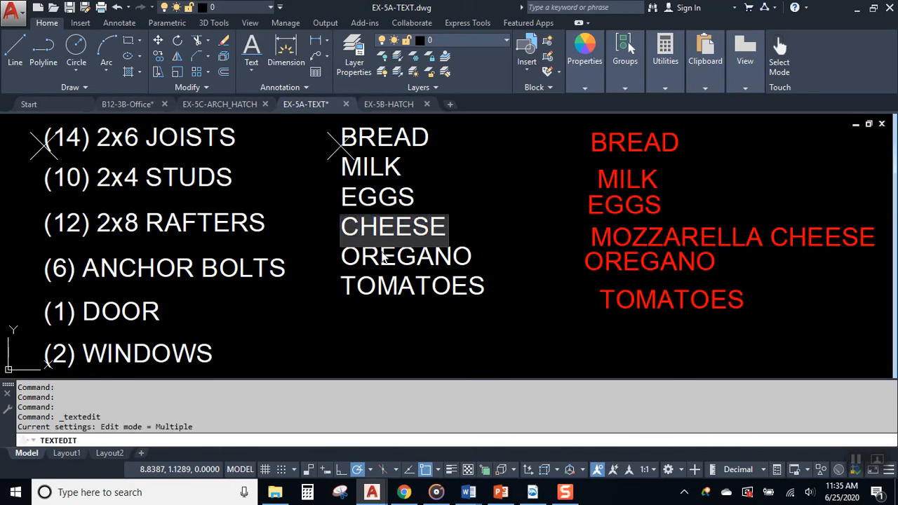
pyautogui.write('MOZZARELLA')
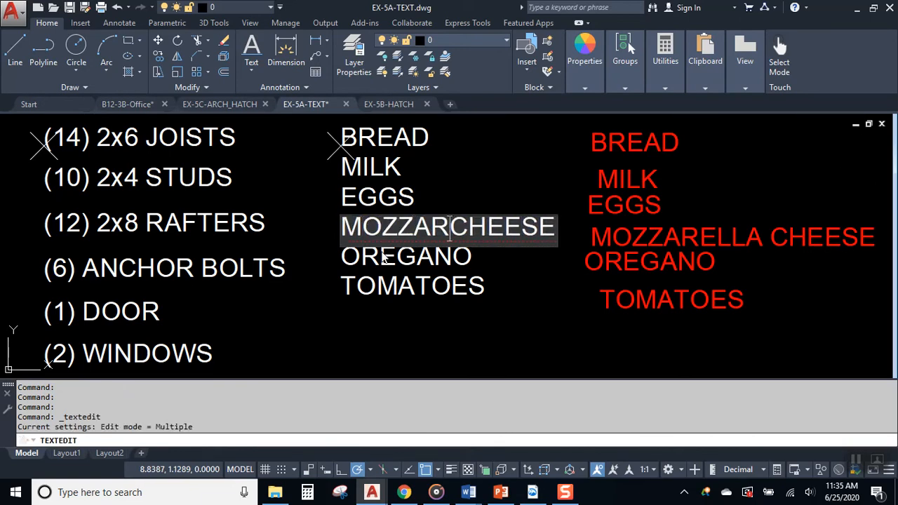
pyautogui.click(468, 195)
pyautogui.press('Escape')
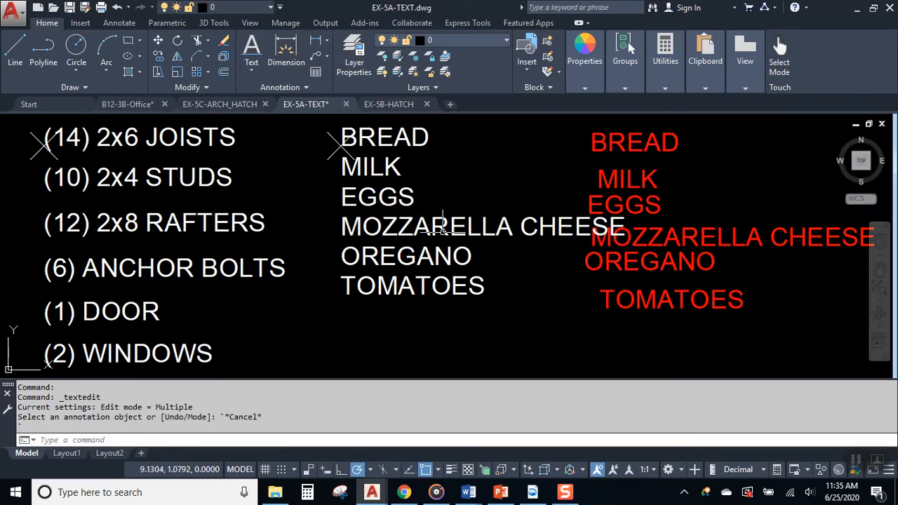
pyautogui.click(476, 228)
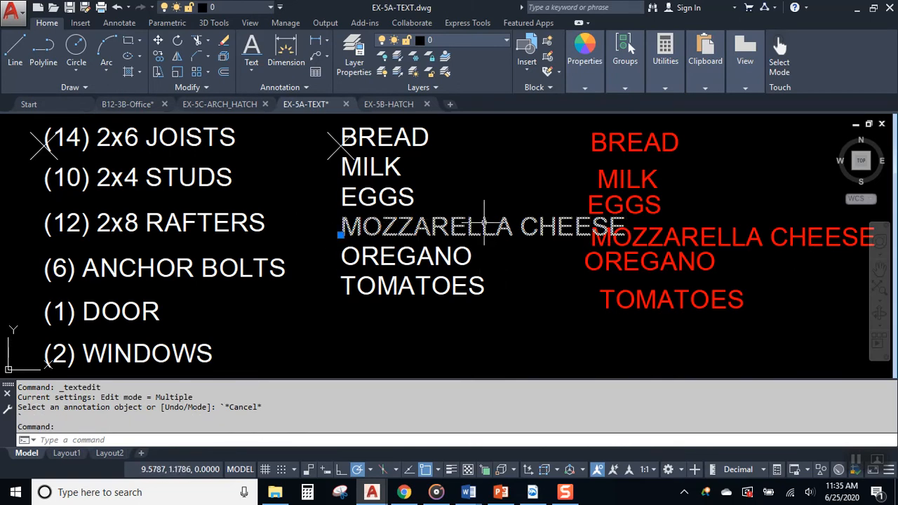
pyautogui.press('Escape')
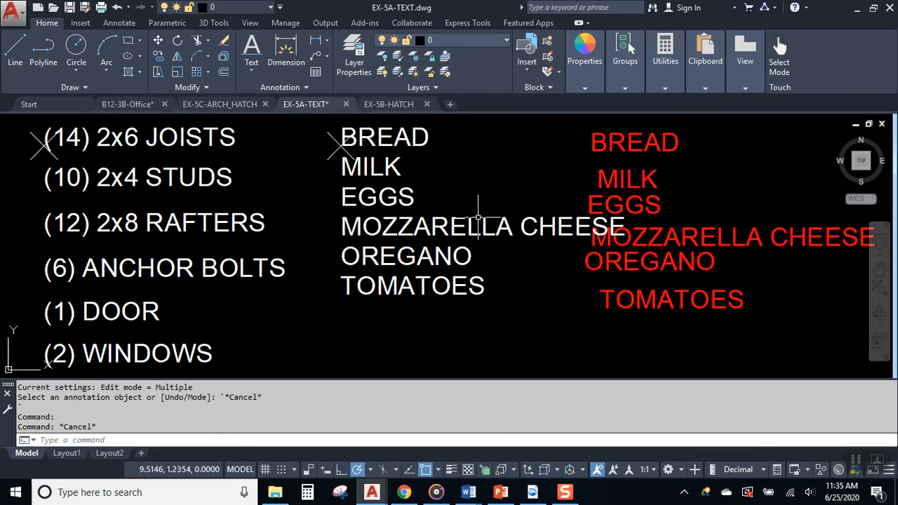
# - Move the six red grocery items further right with the M command
pyautogui.moveTo(475, 222); pyautogui.dragTo(391, 219, button='middle')
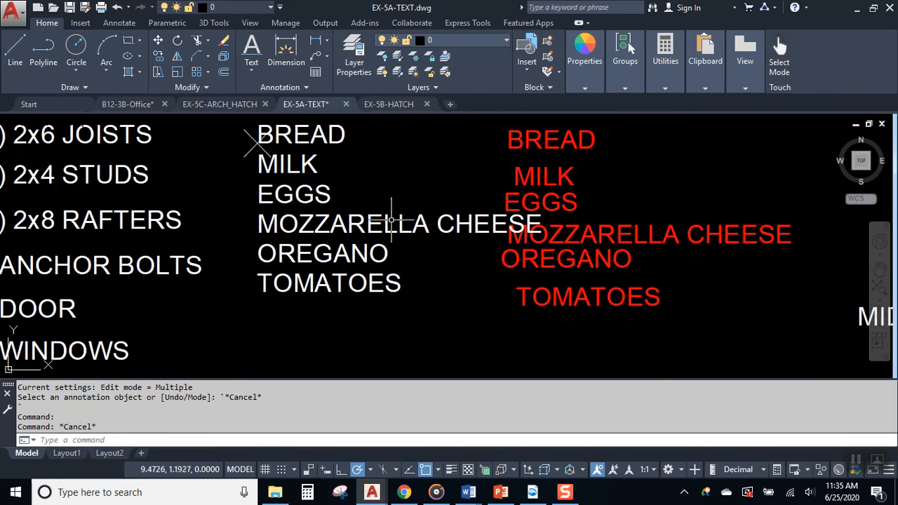
pyautogui.click(640, 320)
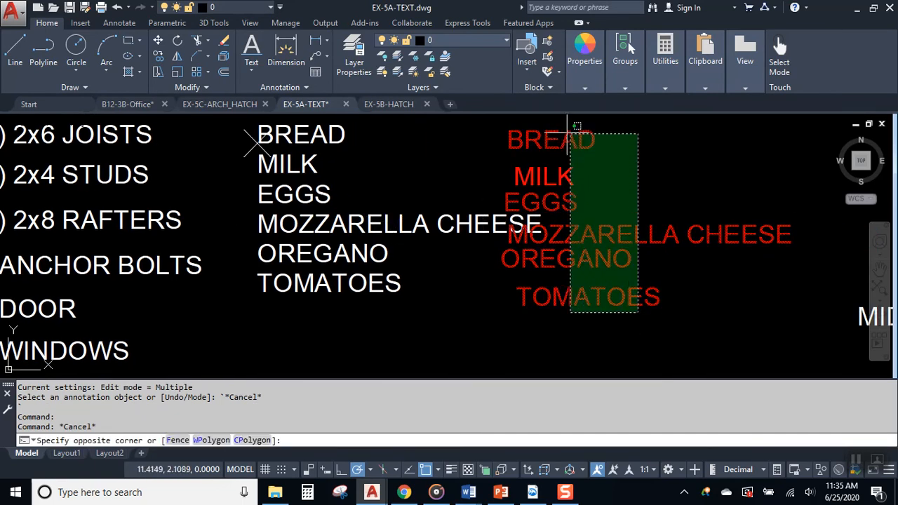
pyautogui.click(575, 125)
pyautogui.write('m')
pyautogui.press('space')
pyautogui.click(502, 182)
pyautogui.click(581, 183)
pyautogui.press('Escape')
pyautogui.moveTo(317, 171)
pyautogui.mouseDown(button='middle')
pyautogui.moveTo(277, 188)
pyautogui.moveTo(180, 187)
pyautogui.mouseUp(button='middle')
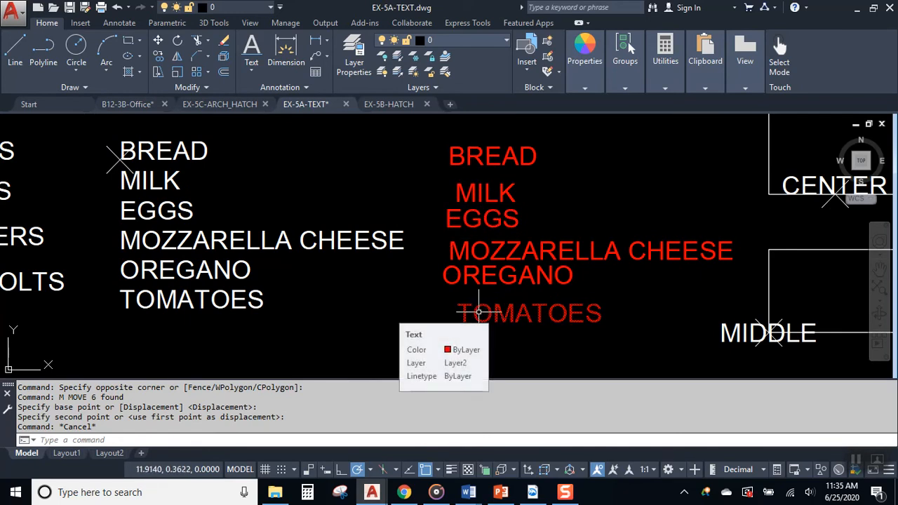
# - Browse slides 8, 7, 4, 5 and 6 in PowerPoint, then minimize it
pyautogui.click(502, 494)
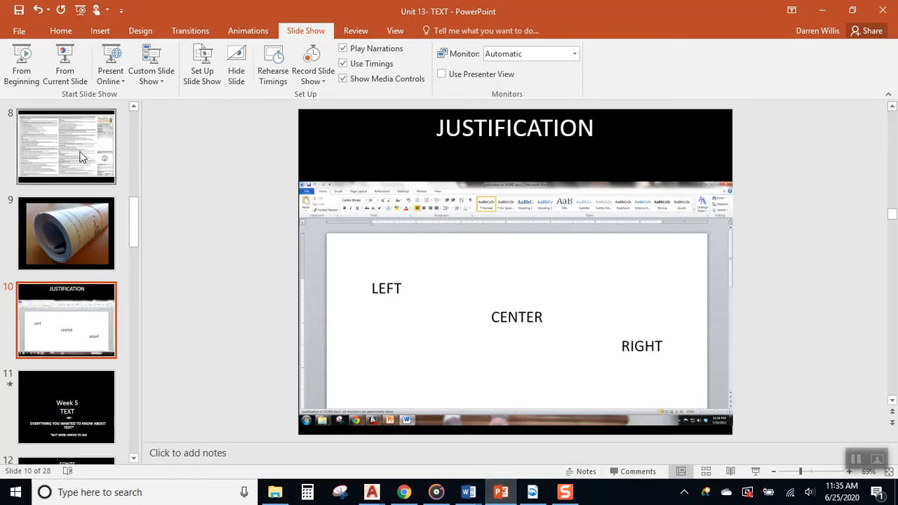
pyautogui.click(79, 157)
pyautogui.scroll(3, 68, 150)
pyautogui.click(60, 188)
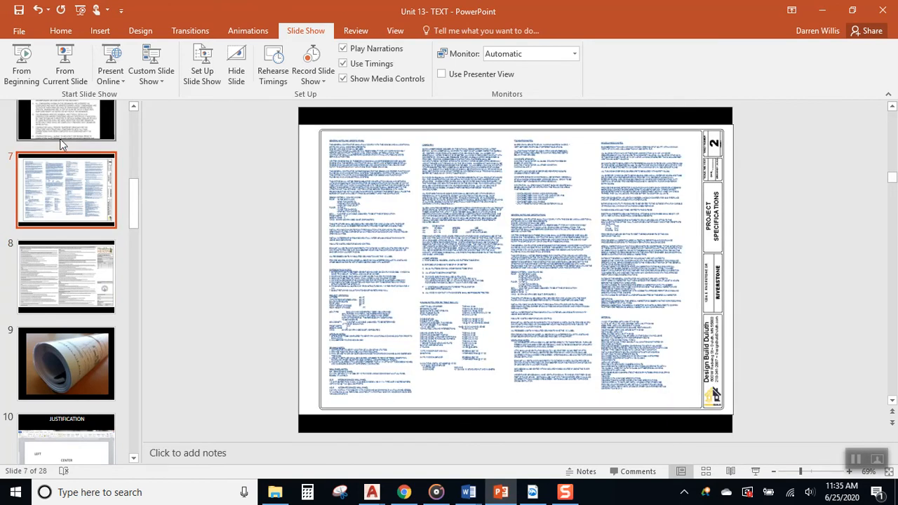
pyautogui.scroll(2, 60, 144)
pyautogui.click(63, 118)
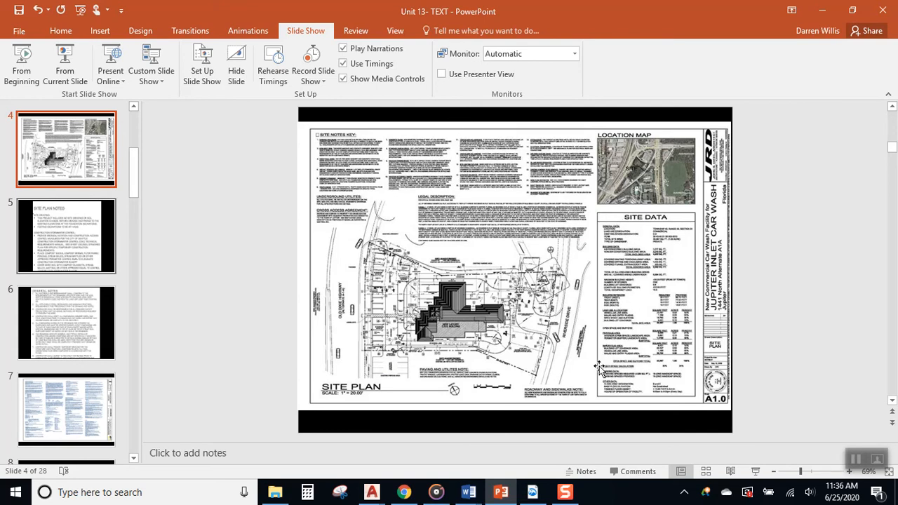
pyautogui.click(69, 243)
pyautogui.click(67, 309)
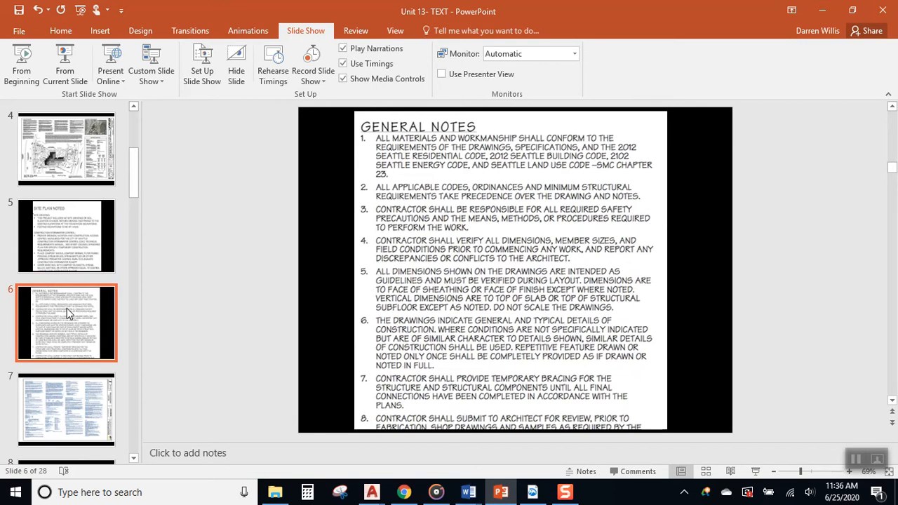
pyautogui.click(817, 13)
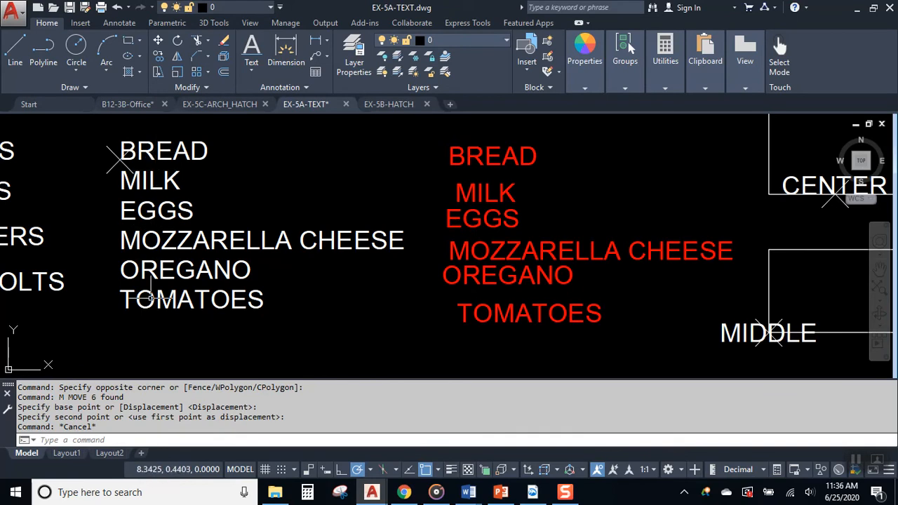
# - Window-select the white grocery list, then cancel the selection
pyautogui.click(89, 134)
pyautogui.click(405, 341)
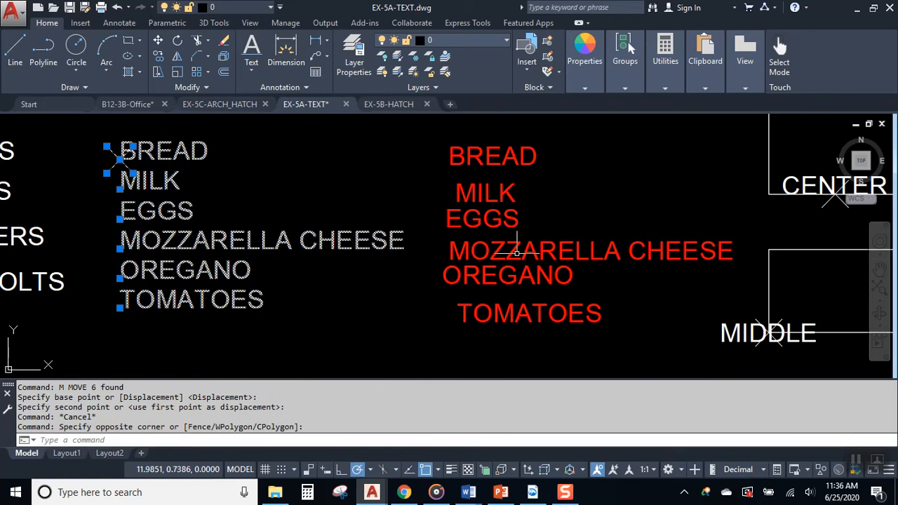
pyautogui.click(617, 136)
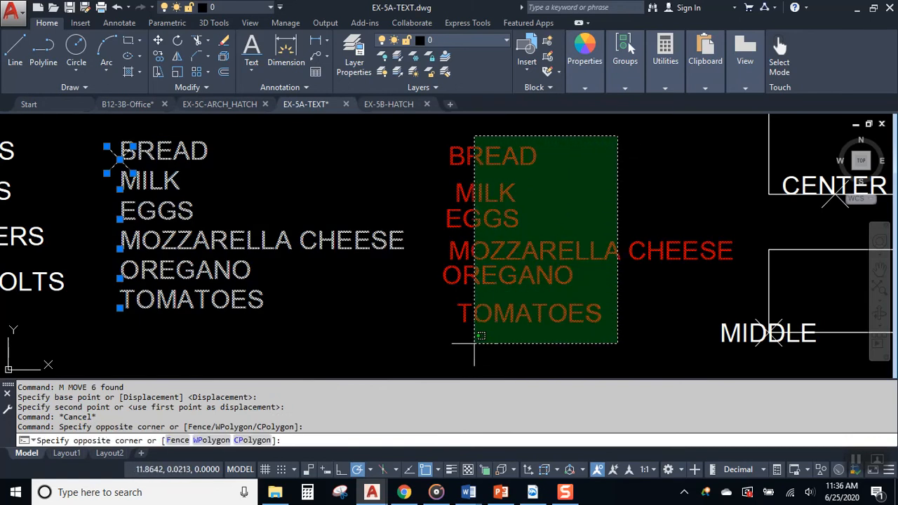
pyautogui.press('Escape')
pyautogui.press('Escape')
# - Pan toward the justification boxes and bring the JUSTIFICATION Word document forward
pyautogui.moveTo(575, 241)
pyautogui.mouseDown(button='middle')
pyautogui.moveTo(521, 258)
pyautogui.moveTo(443, 258)
pyautogui.mouseUp(button='middle')
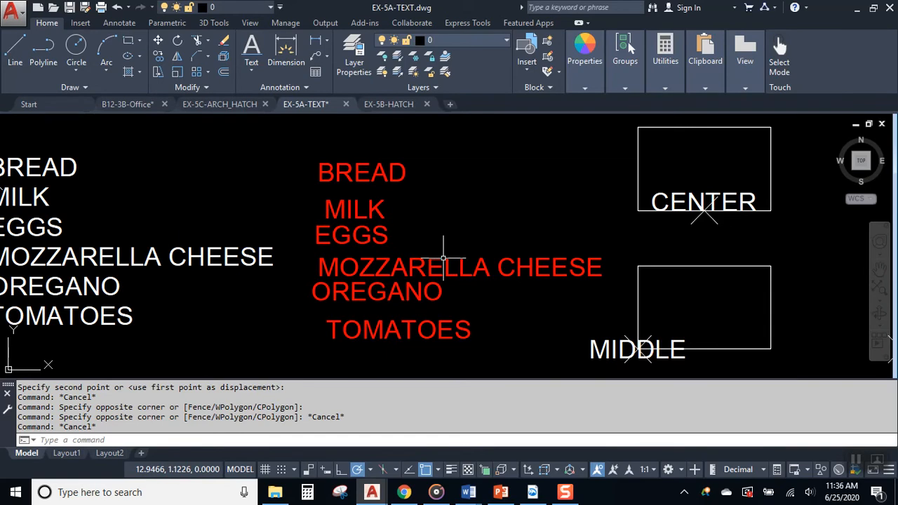
pyautogui.moveTo(593, 250); pyautogui.dragTo(521, 247, button='middle')
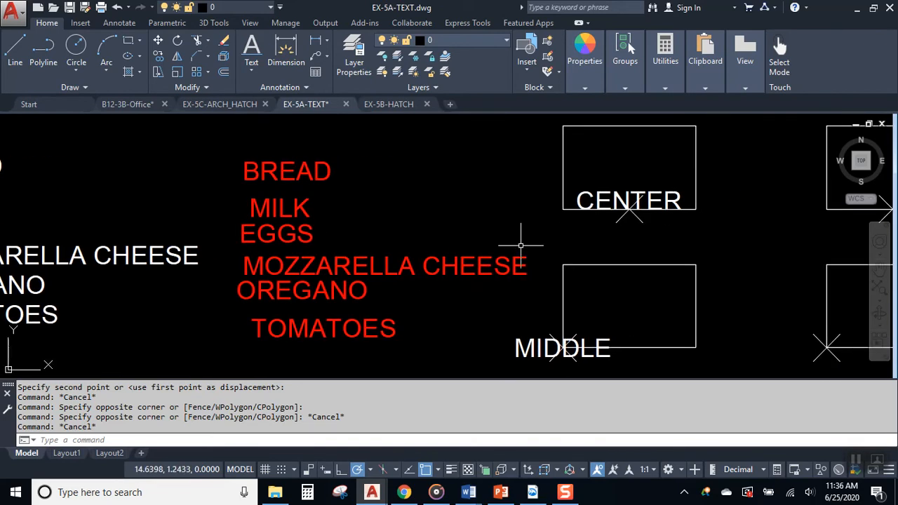
pyautogui.click(469, 492)
pyautogui.click(417, 440)
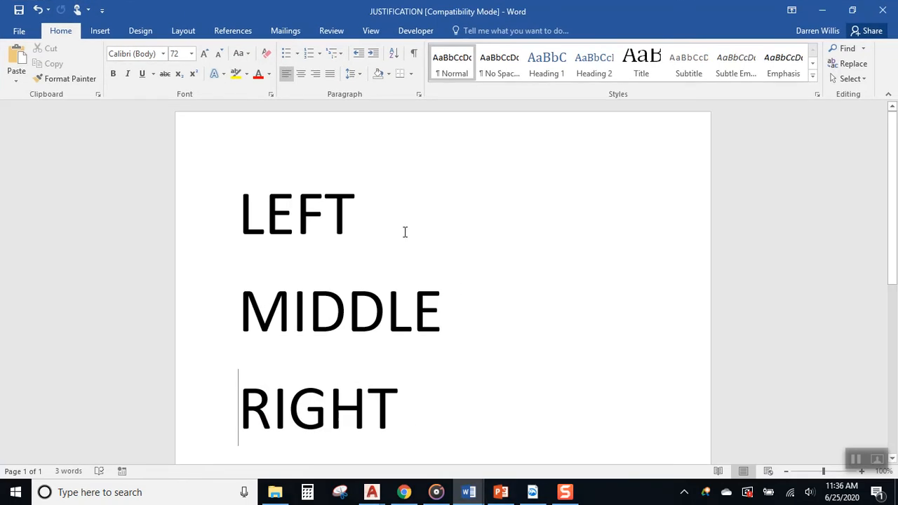
# - Add a new line reading 'TEXT TO THE LEFT' above the large LEFT word
pyautogui.scroll(-1, 387, 230)
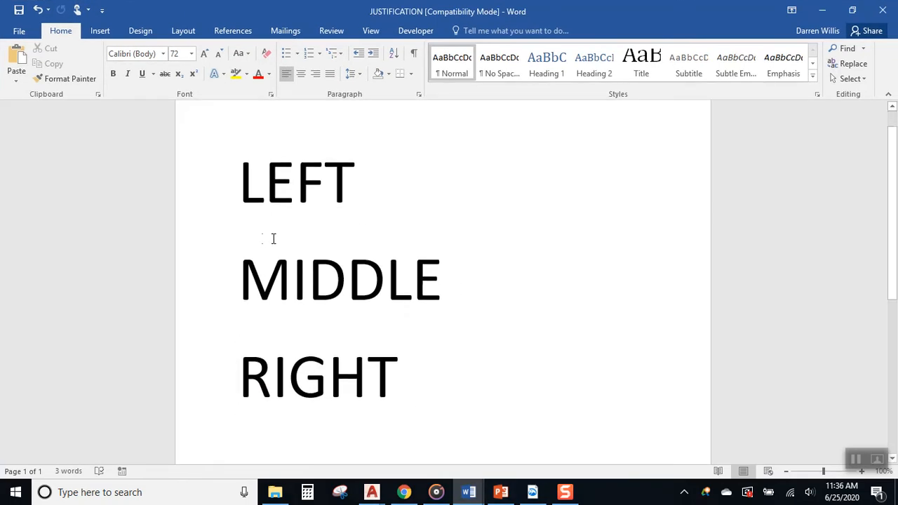
pyautogui.click(242, 188)
pyautogui.press('Return')
pyautogui.press('Up')
pyautogui.write('TEST')
pyautogui.press('BackSpace')
pyautogui.press('BackSpace')
pyautogui.press('BackSpace')
pyautogui.write('XT TO')
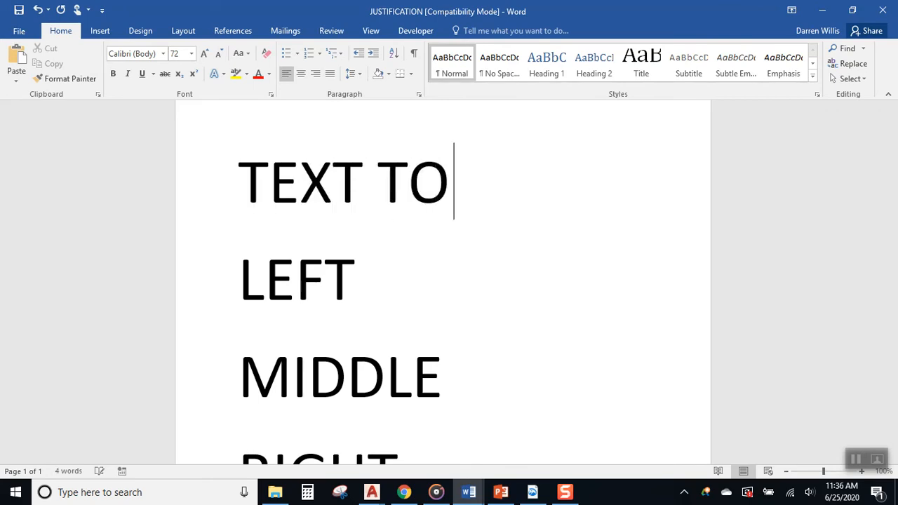
pyautogui.write(' THE')
pyautogui.press('Return')
pyautogui.write('LEFT')
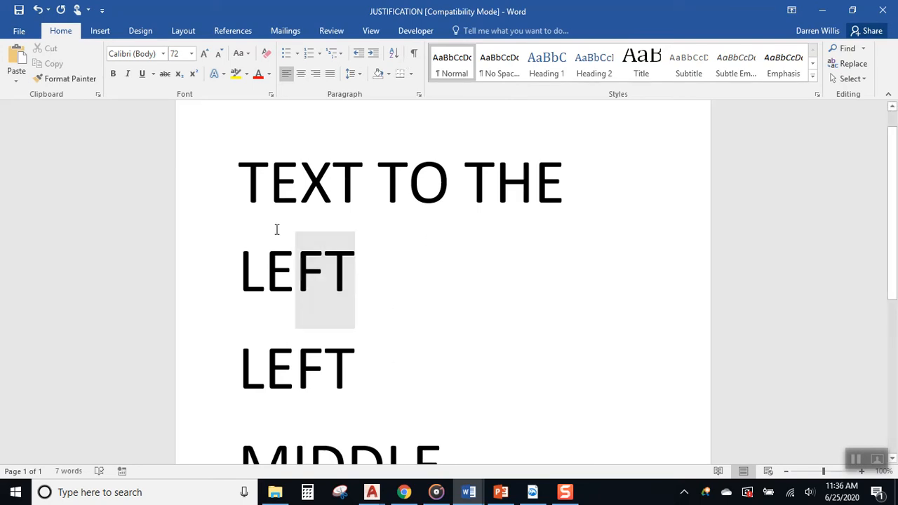
# - Shrink the TEXT TO THE LEFT label's font three times
pyautogui.moveTo(287, 238); pyautogui.dragTo(234, 185)
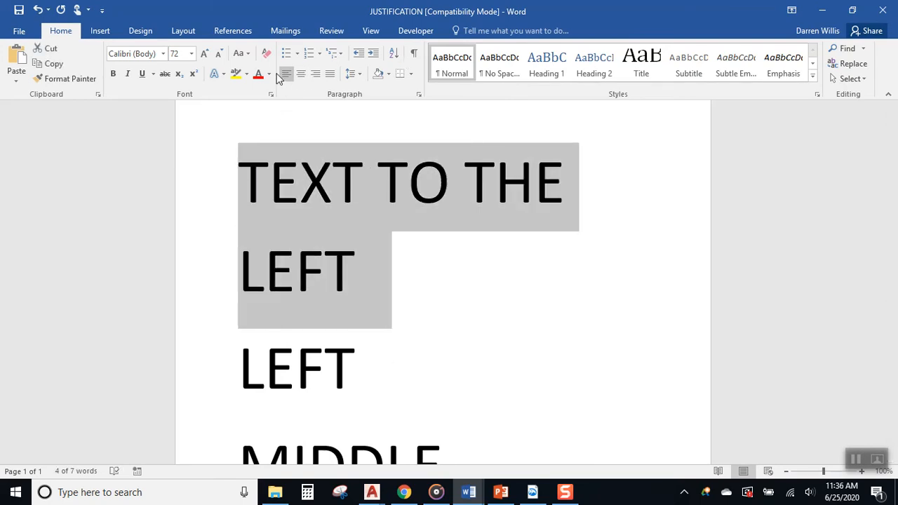
pyautogui.click(218, 54)
pyautogui.click(218, 54)
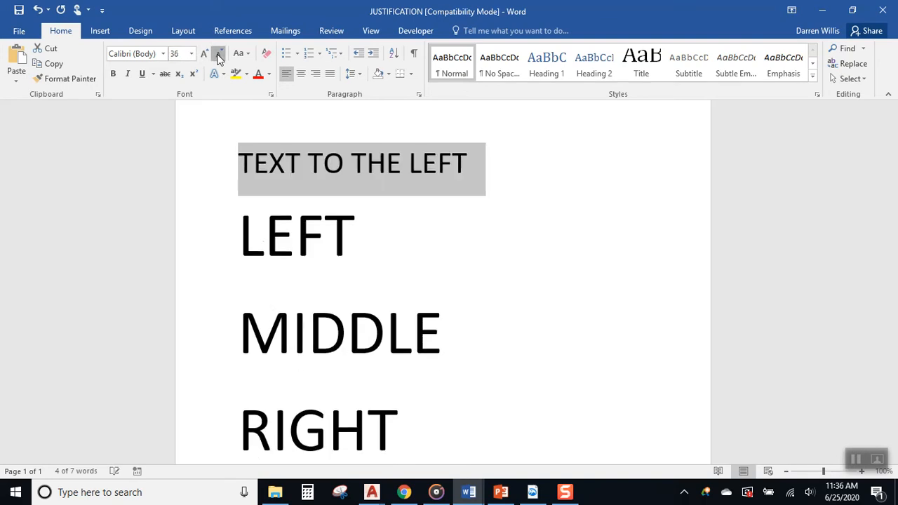
pyautogui.click(218, 54)
pyautogui.click(379, 204)
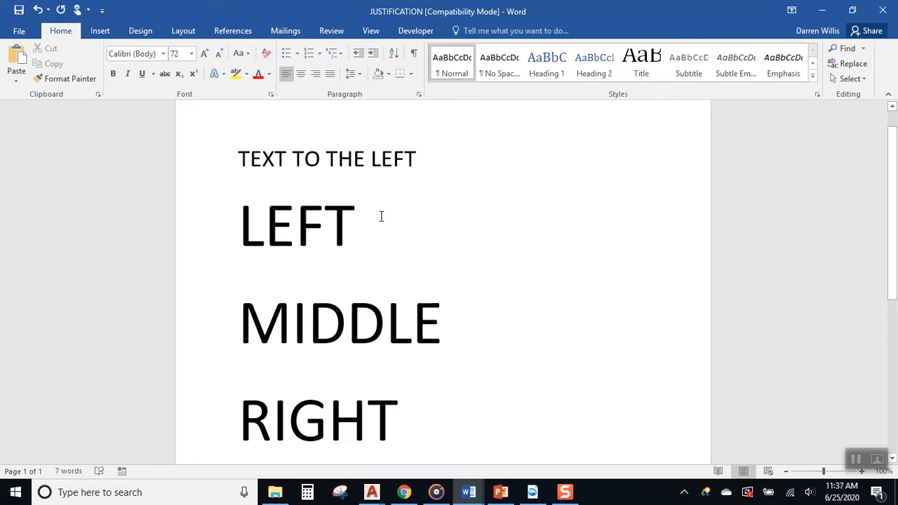
pyautogui.click(239, 226)
pyautogui.click(371, 31)
# - Turn on the ruler and the page gridlines in Word
pyautogui.click(160, 50)
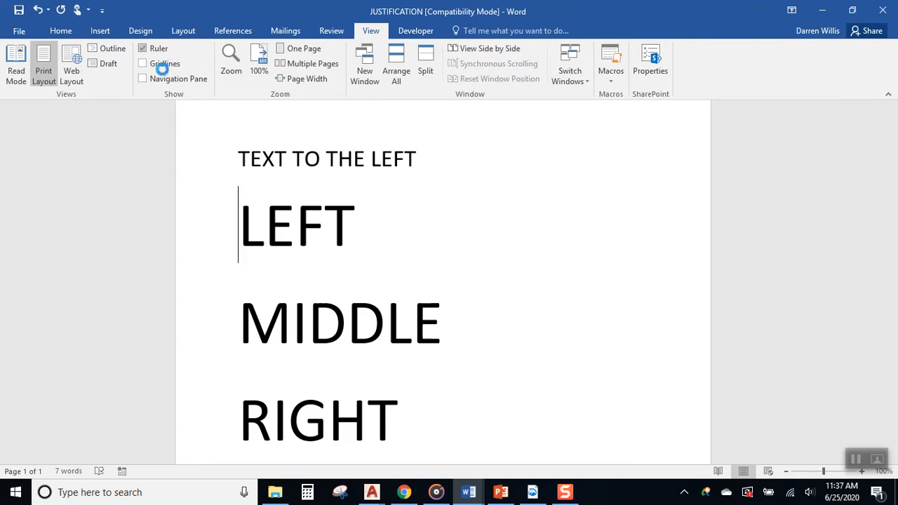
pyautogui.click(164, 64)
pyautogui.click(148, 194)
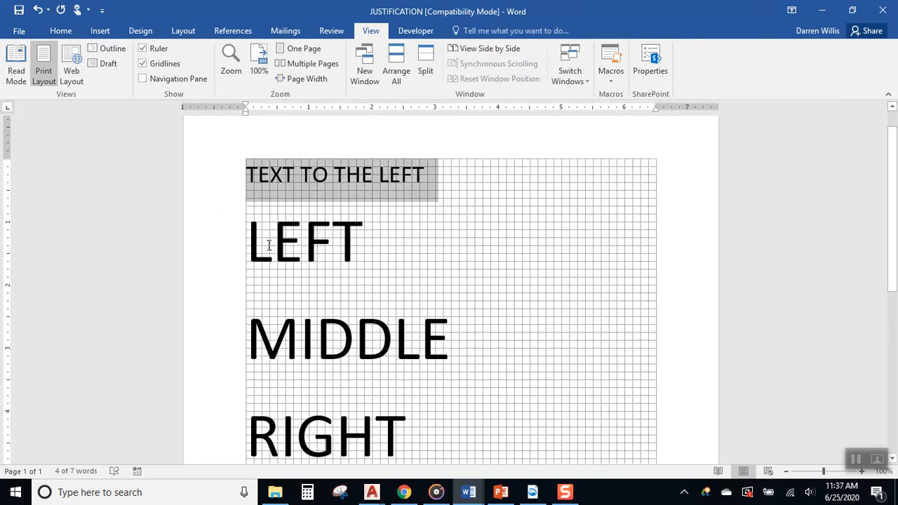
# - Remove the spaces before MIDDLE so it sits at the left margin
pyautogui.click(204, 246)
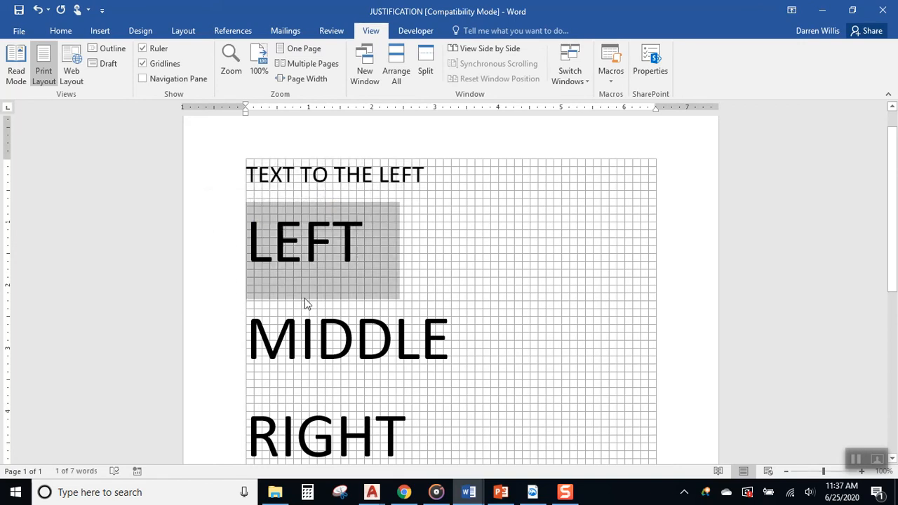
pyautogui.click(691, 253)
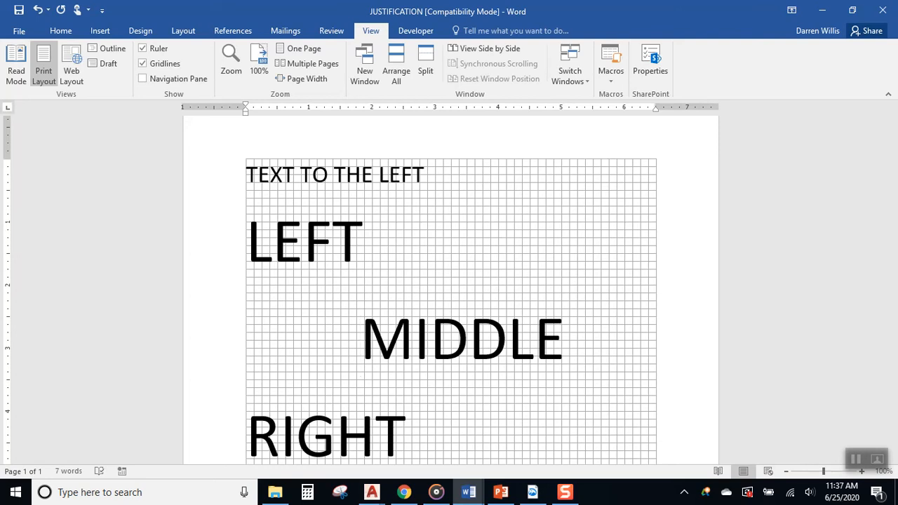
pyautogui.press('BackSpace')
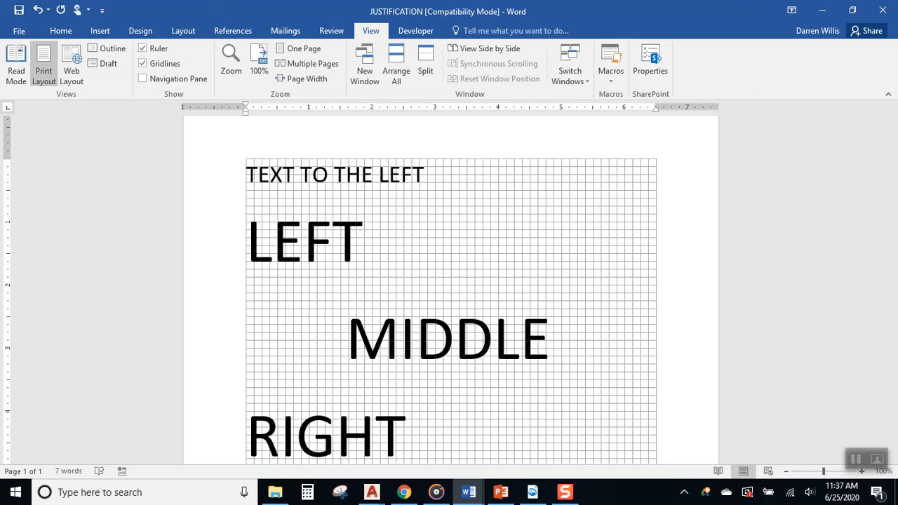
pyautogui.press('BackSpace')
pyautogui.press('BackSpace')
pyautogui.press('BackSpace')
pyautogui.press('BackSpace')
pyautogui.press('BackSpace')
pyautogui.press('BackSpace')
pyautogui.press('BackSpace')
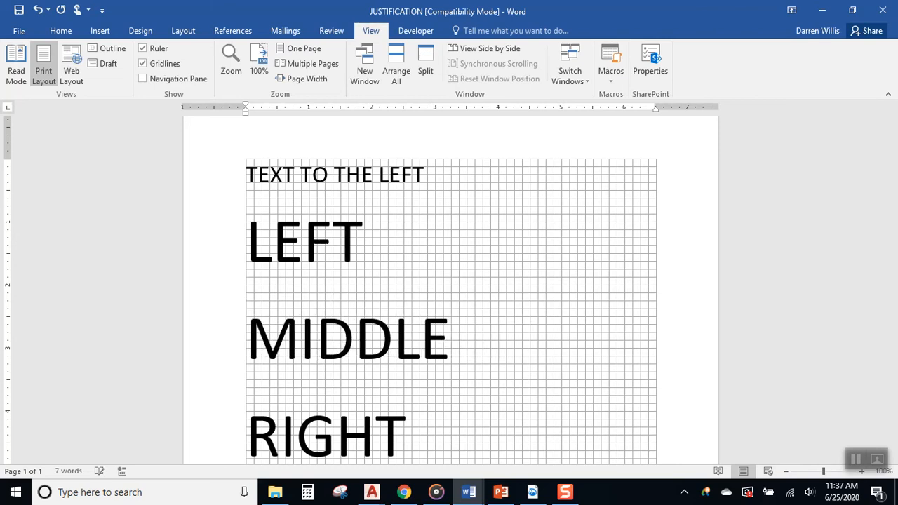
pyautogui.click(64, 32)
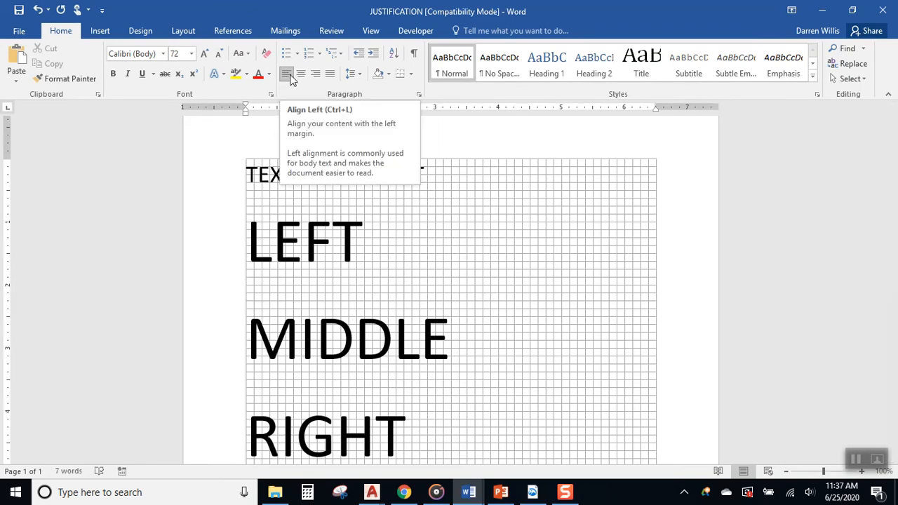
pyautogui.click(252, 243)
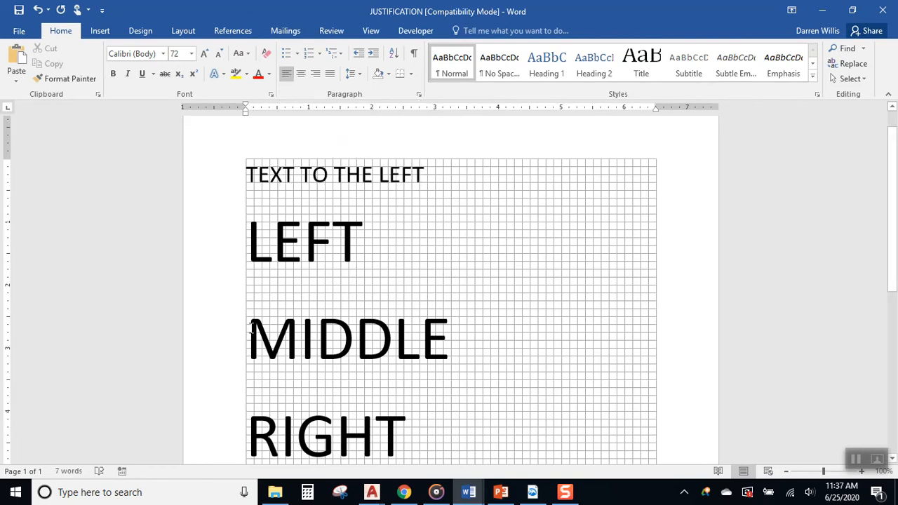
pyautogui.click(303, 78)
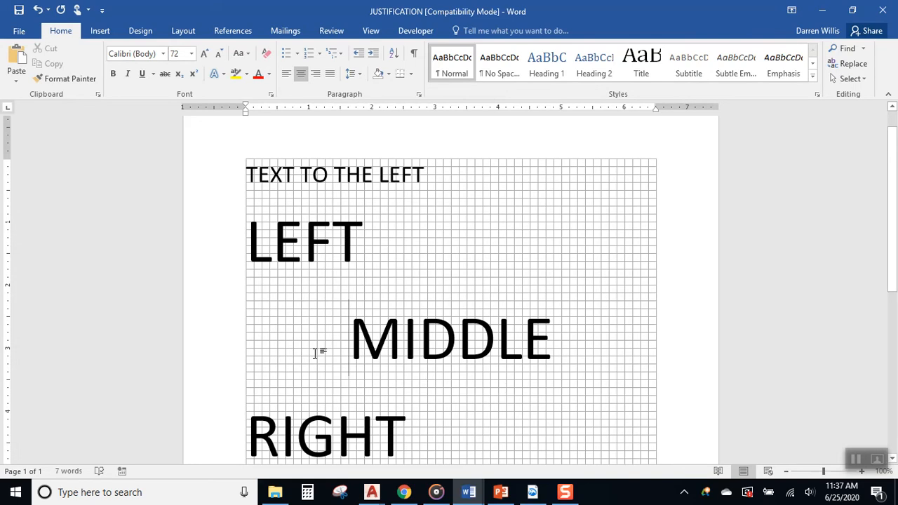
pyautogui.moveTo(257, 333); pyautogui.dragTo(557, 349)
pyautogui.click(499, 365)
pyautogui.press('Right')
pyautogui.press('Right')
pyautogui.press('BackSpace')
pyautogui.press('BackSpace')
pyautogui.press('BackSpace')
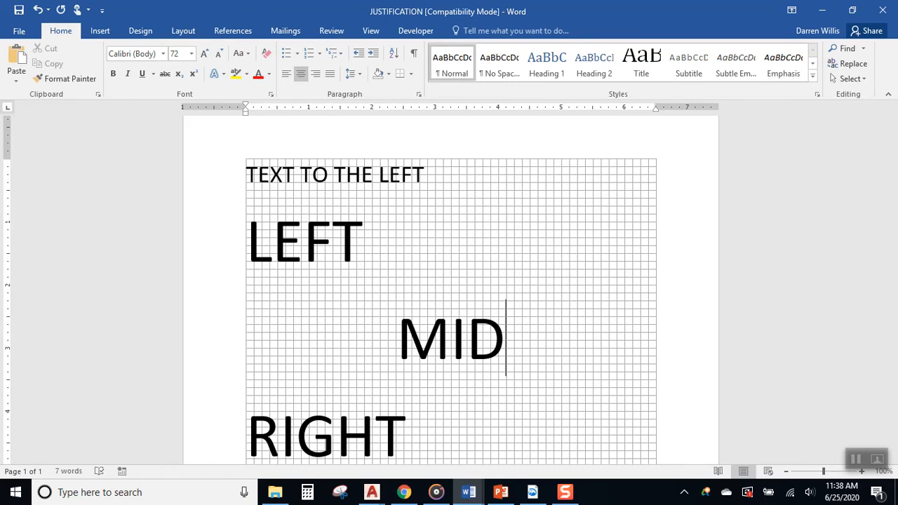
pyautogui.press('BackSpace')
pyautogui.press('BackSpace')
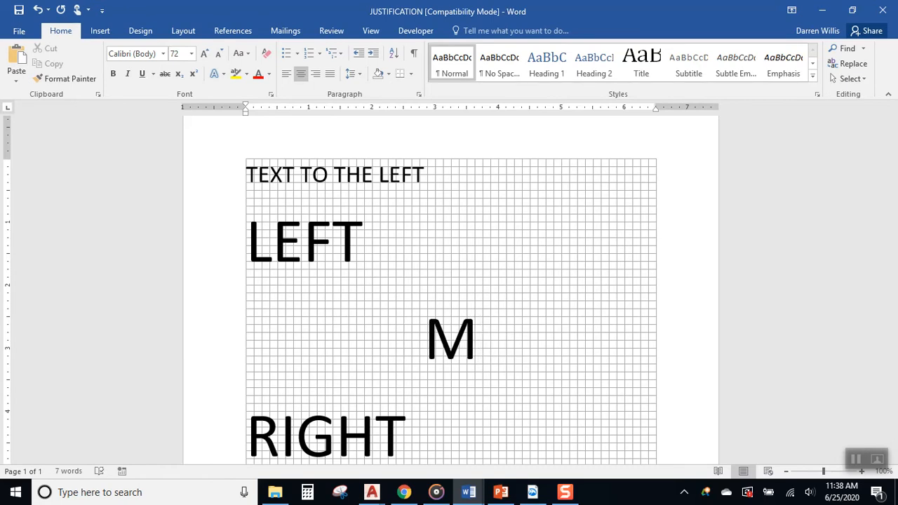
pyautogui.write('IDDDDDLE')
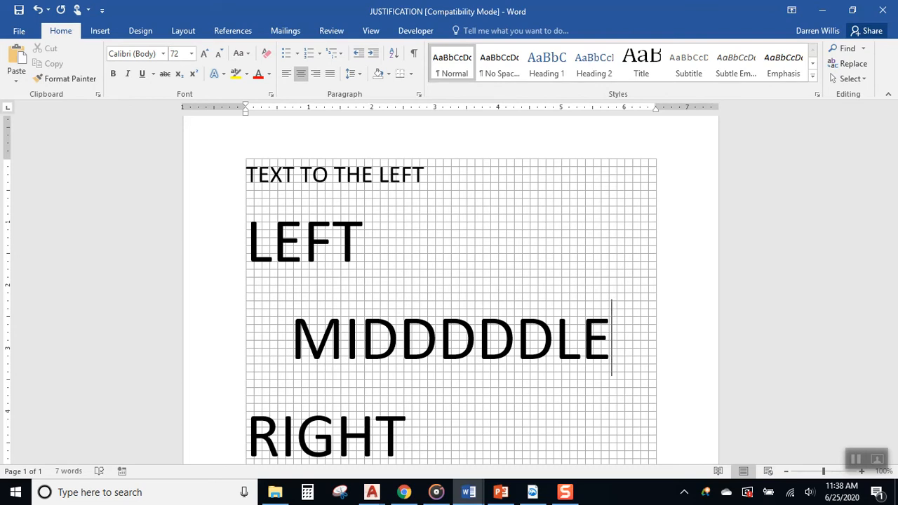
pyautogui.press('BackSpace')
pyautogui.press('BackSpace')
pyautogui.press('BackSpace')
pyautogui.press('BackSpace')
pyautogui.press('BackSpace')
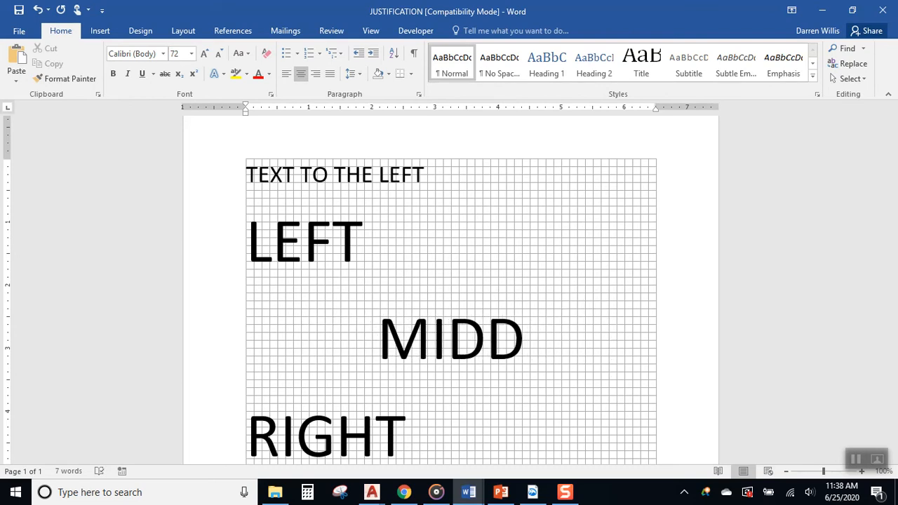
pyautogui.write('LE')
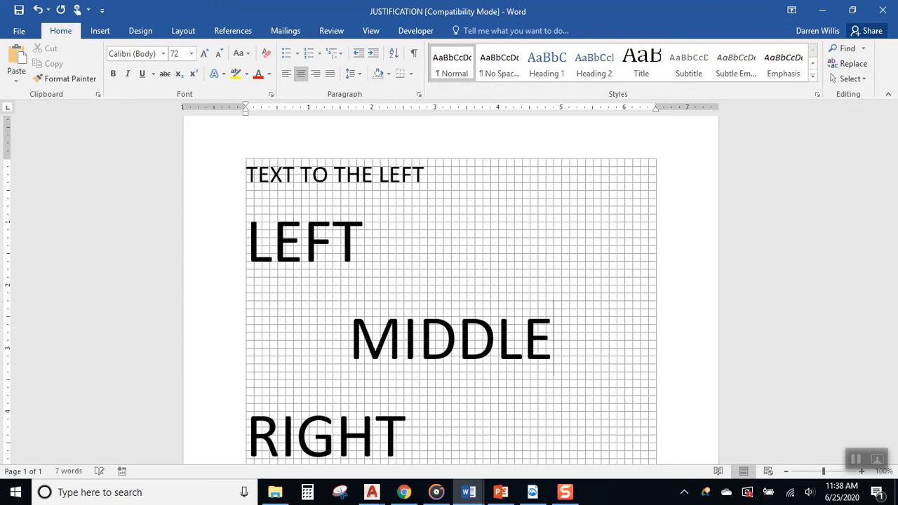
pyautogui.click(443, 275)
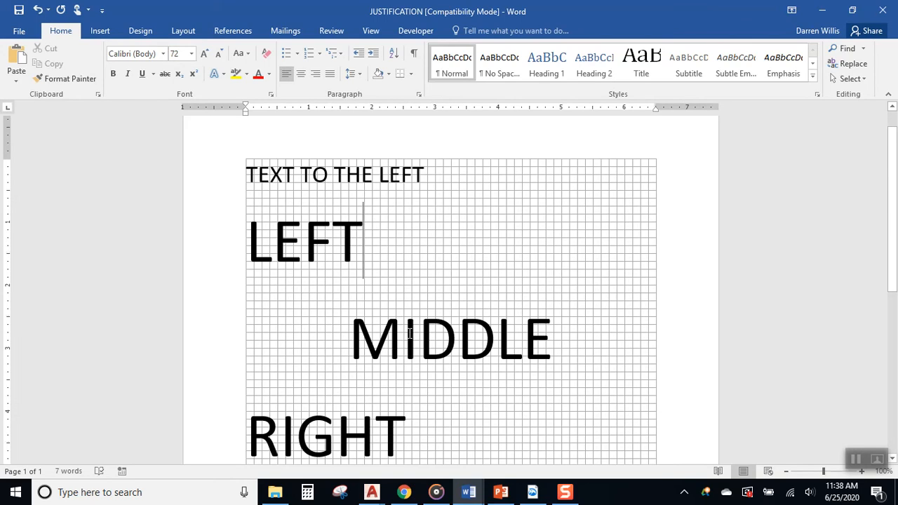
pyautogui.scroll(-1, 281, 344)
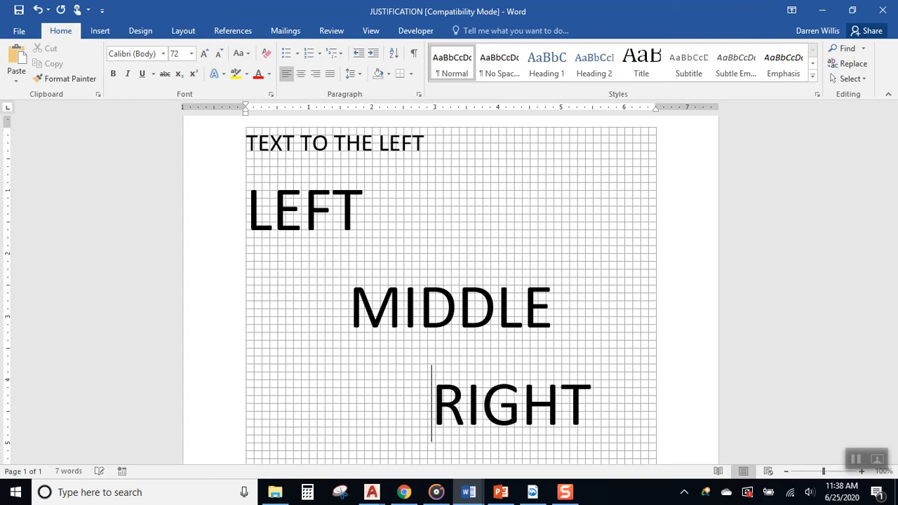
pyautogui.press('BackSpace')
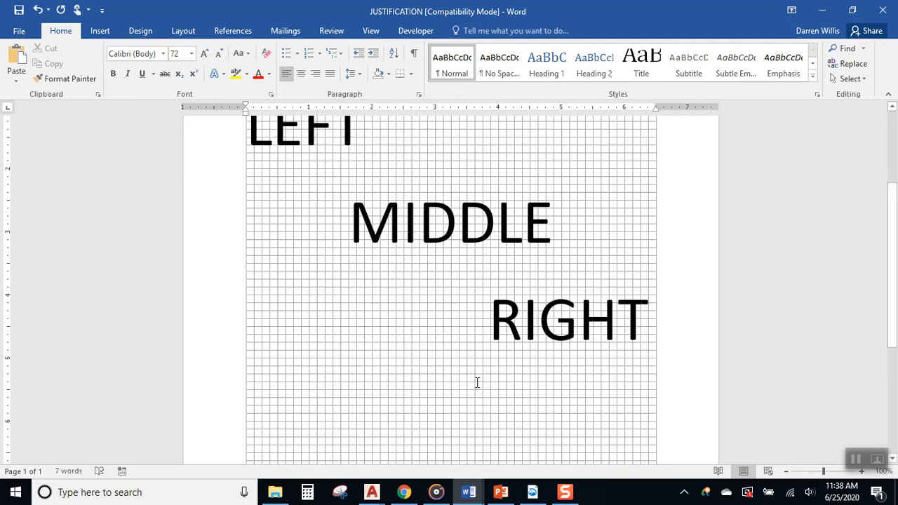
pyautogui.scroll(1, 641, 357)
pyautogui.press('BackSpace')
pyautogui.press('BackSpace')
pyautogui.press('BackSpace')
pyautogui.press('BackSpace')
pyautogui.press('BackSpace')
pyautogui.press('BackSpace')
pyautogui.press('BackSpace')
pyautogui.press('BackSpace')
pyautogui.press('BackSpace')
pyautogui.press('BackSpace')
pyautogui.press('BackSpace')
pyautogui.press('BackSpace')
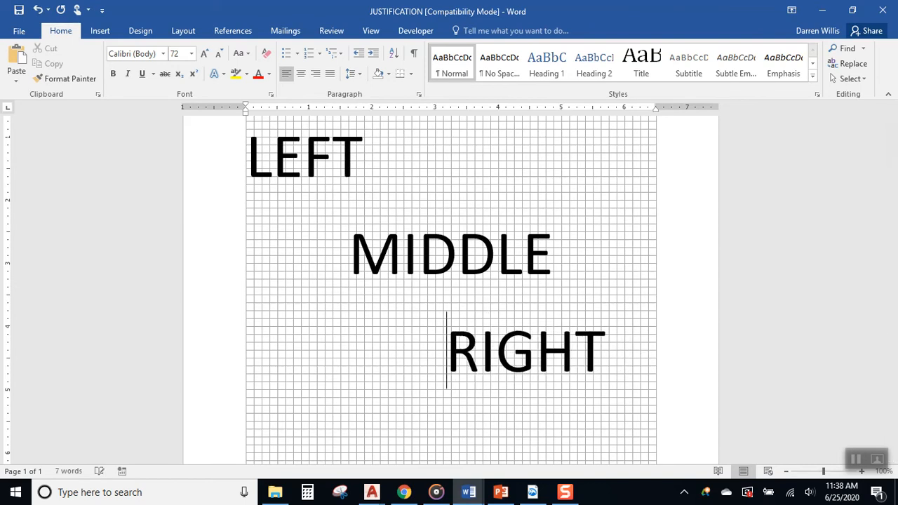
pyautogui.press('BackSpace')
pyautogui.press('BackSpace')
pyautogui.press('BackSpace')
pyautogui.press('BackSpace')
pyautogui.press('BackSpace')
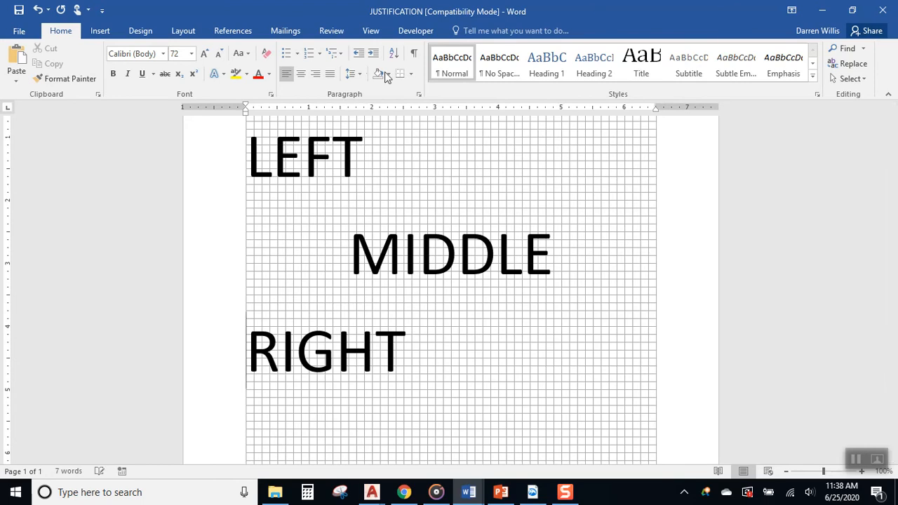
# - Right-align the RIGHT line and retype the word so it reads RIGHT
pyautogui.click(319, 75)
pyautogui.click(320, 75)
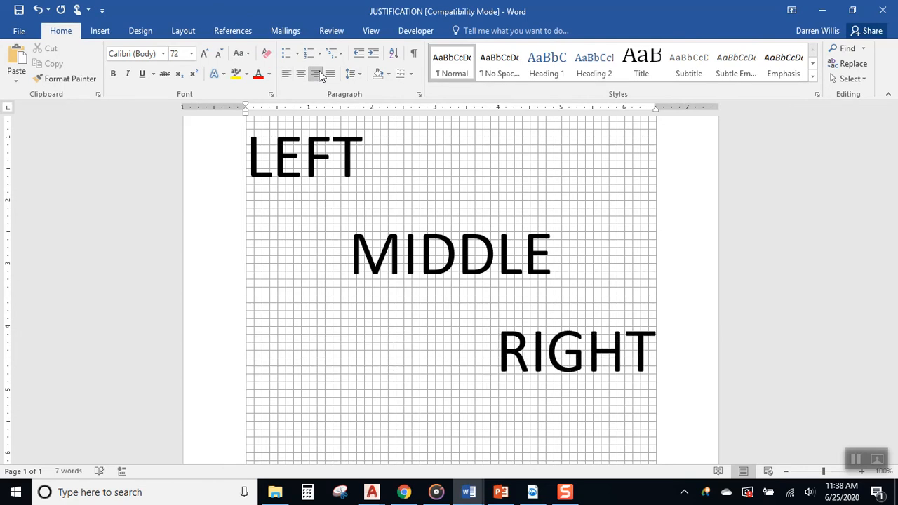
pyautogui.press('Right')
pyautogui.press('Right')
pyautogui.press('Right')
pyautogui.press('Right')
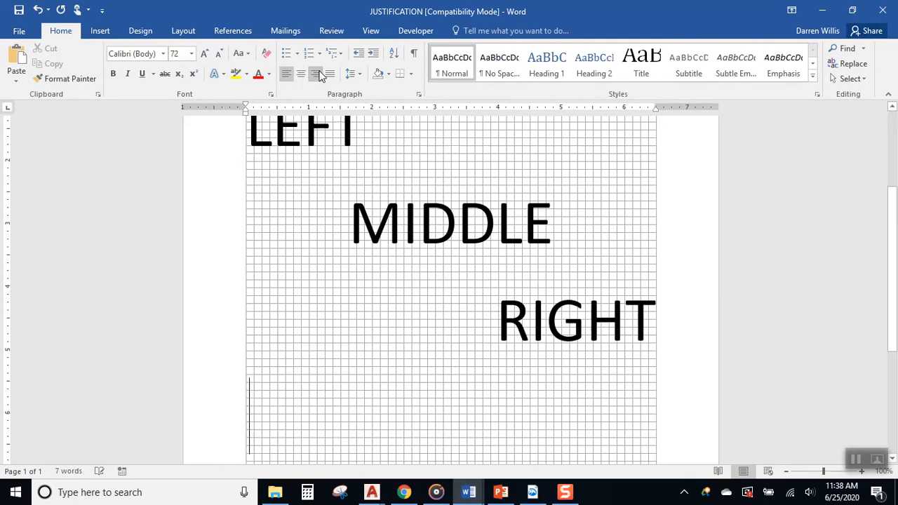
pyautogui.press('Left')
pyautogui.press('BackSpace')
pyautogui.press('BackSpace')
pyautogui.press('BackSpace')
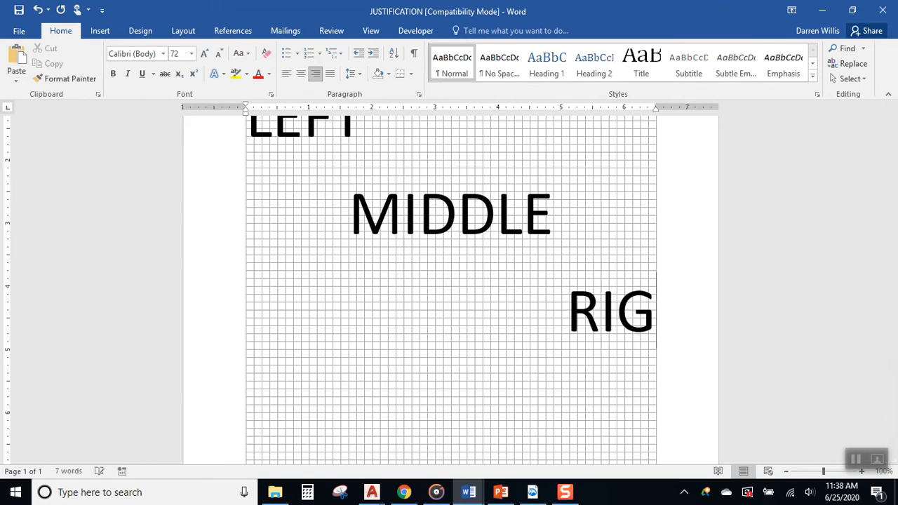
pyautogui.press('BackSpace')
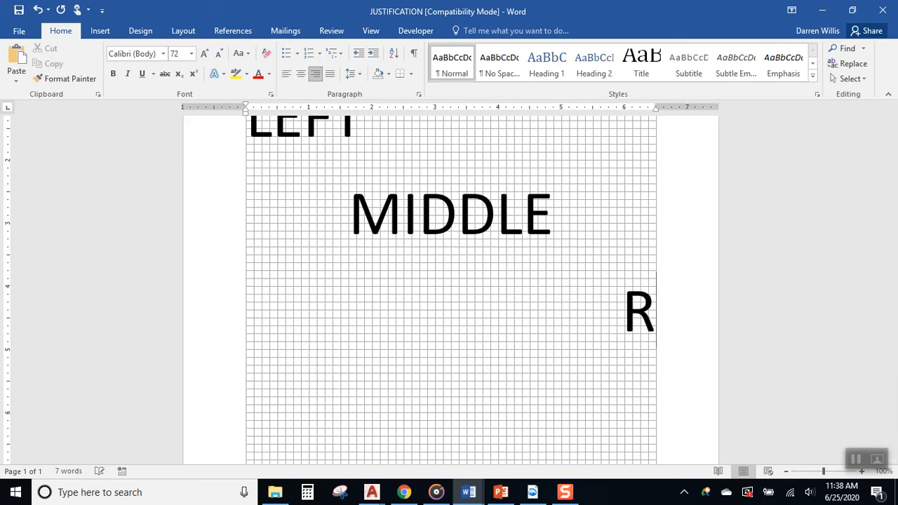
pyautogui.write('IGHTTTTTT')
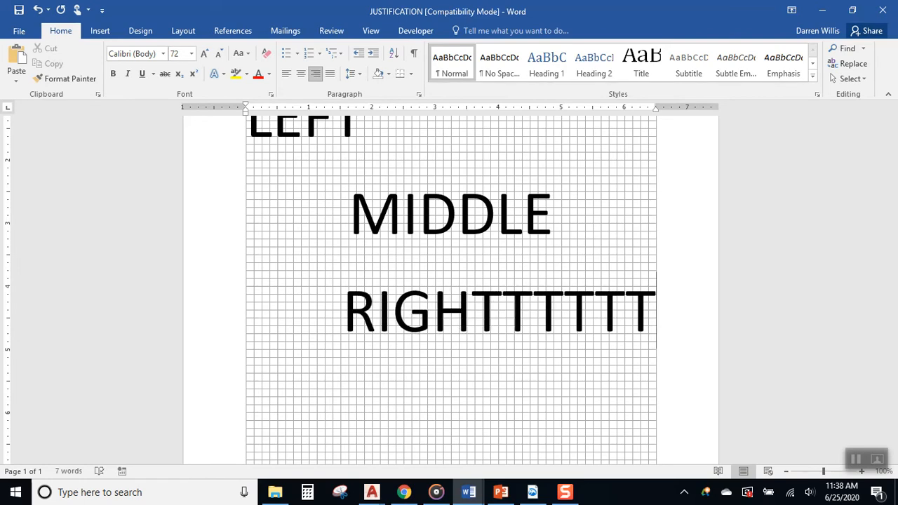
pyautogui.press('BackSpace')
pyautogui.press('BackSpace')
pyautogui.press('BackSpace')
pyautogui.press('BackSpace')
pyautogui.press('BackSpace')
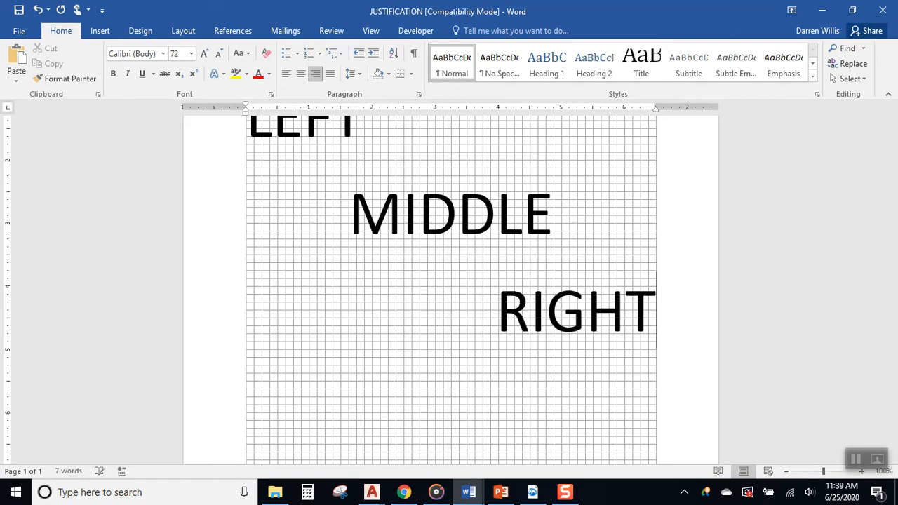
# - Minimize Word to reveal the AutoCAD drawing behind it
pyautogui.click(654, 205)
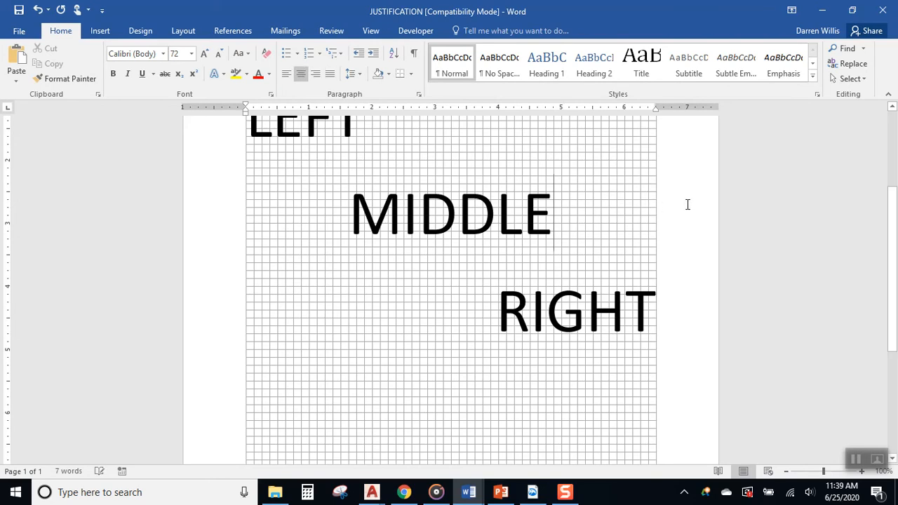
pyautogui.scroll(2, 681, 206)
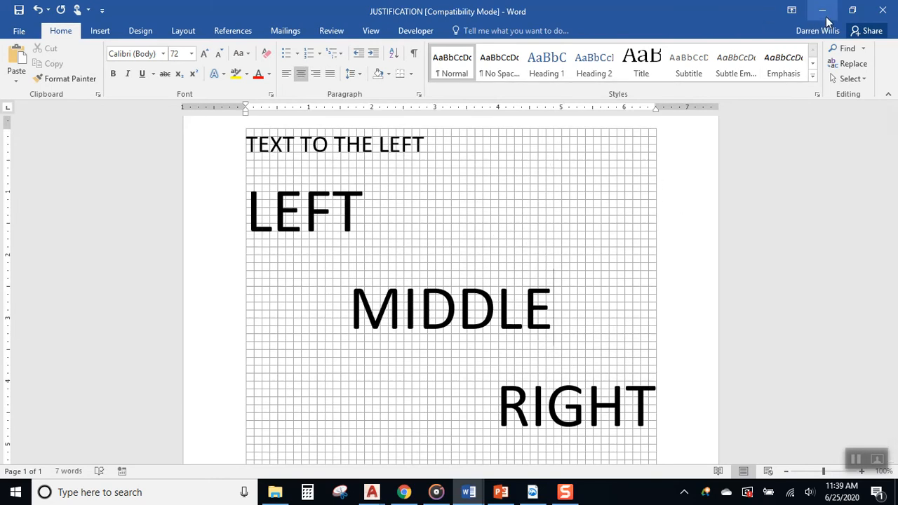
pyautogui.click(822, 11)
pyautogui.moveTo(723, 241); pyautogui.dragTo(391, 236, button='middle')
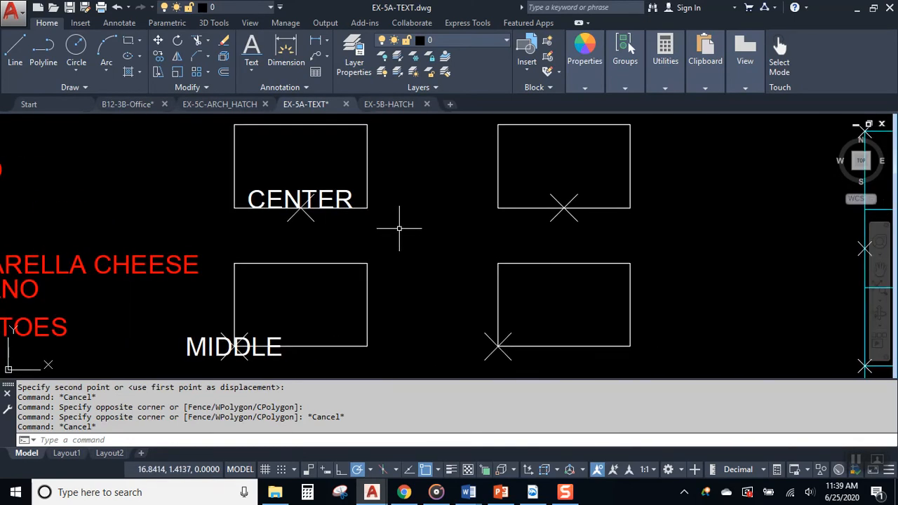
pyautogui.scroll(2, 520, 224)
pyautogui.moveTo(520, 224); pyautogui.dragTo(606, 223, button='middle')
pyautogui.scroll(-2, 466, 253)
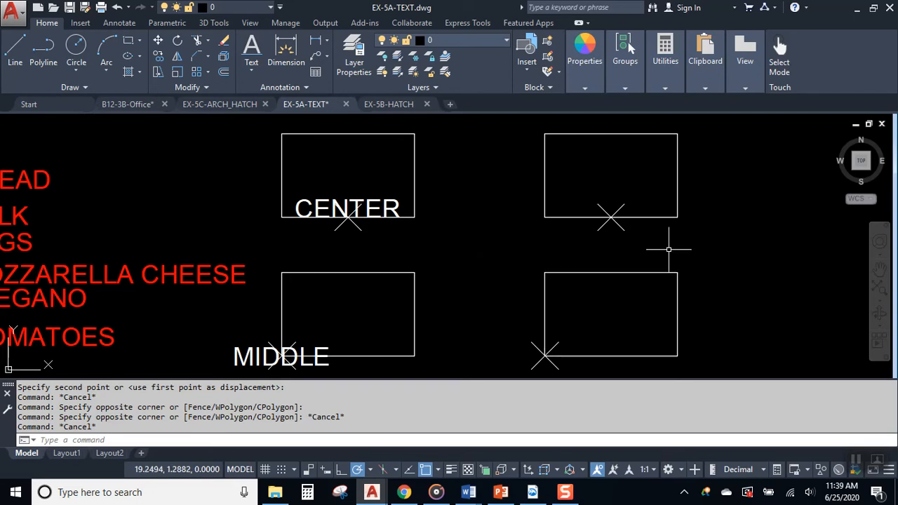
pyautogui.moveTo(513, 245)
pyautogui.mouseDown(button='middle')
pyautogui.moveTo(498, 249)
pyautogui.moveTo(351, 176)
pyautogui.mouseUp(button='middle')
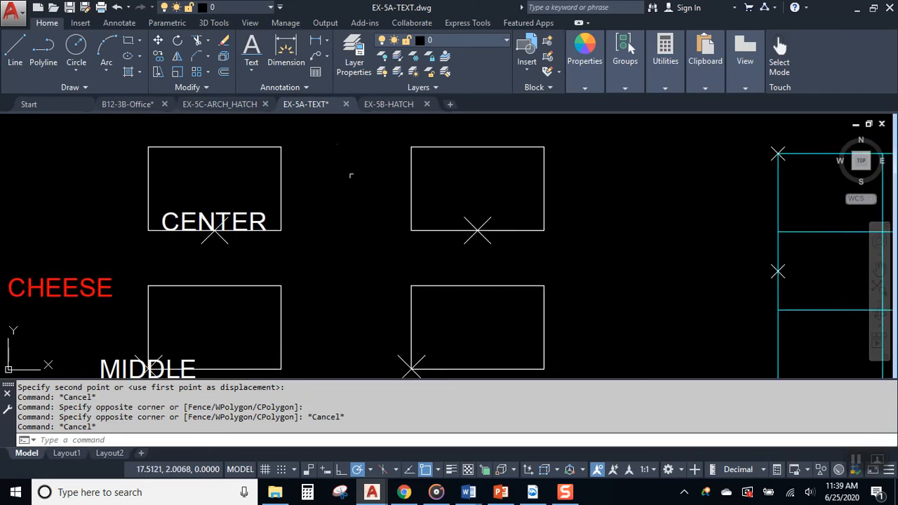
# - Add center-justified single-line text TYPING on the upper-right box's X mark, height 0.2000, rotation 0
pyautogui.click(251, 69)
pyautogui.click(231, 119)
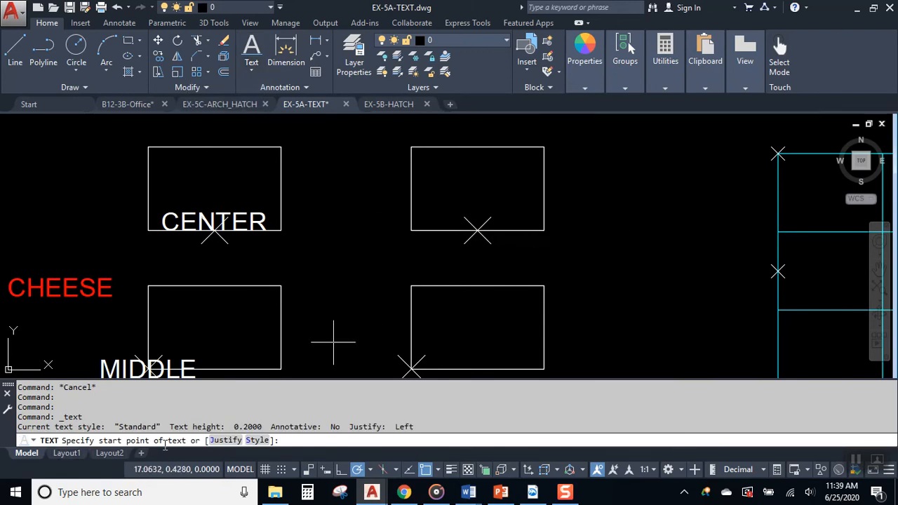
pyautogui.click(224, 439)
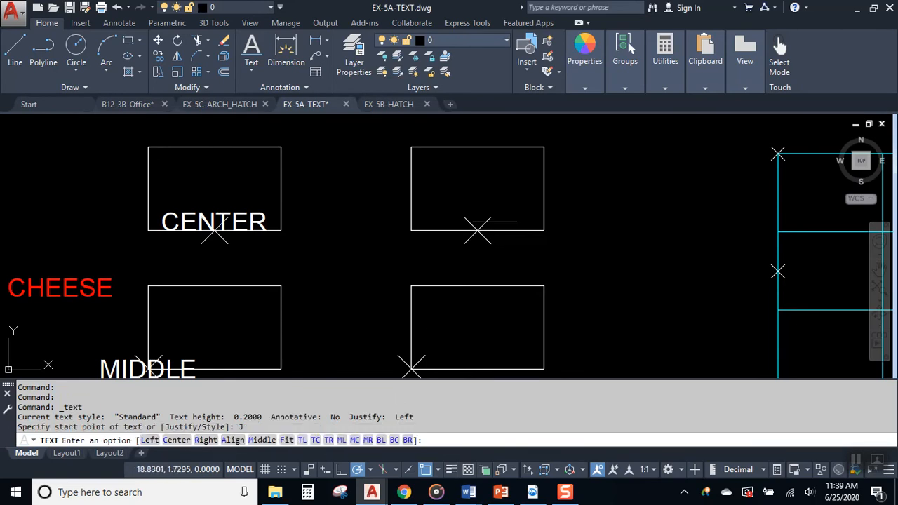
pyautogui.click(440, 469)
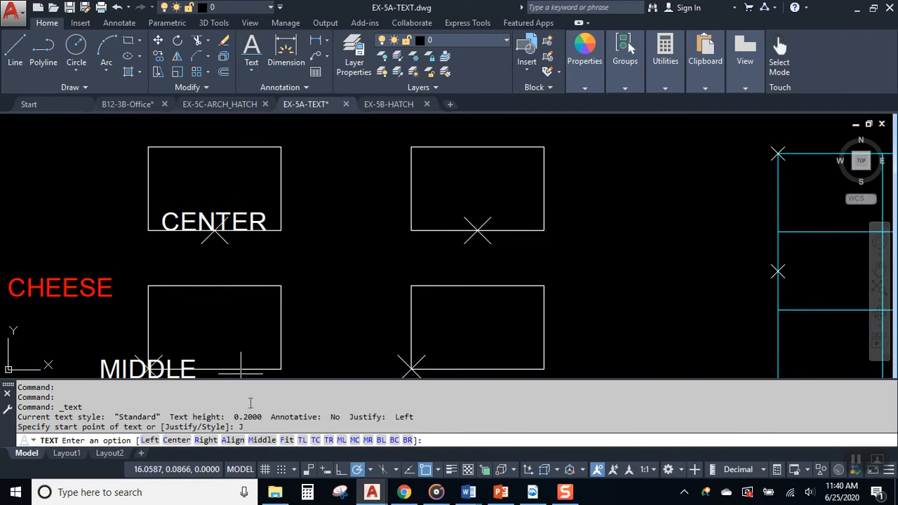
pyautogui.click(176, 440)
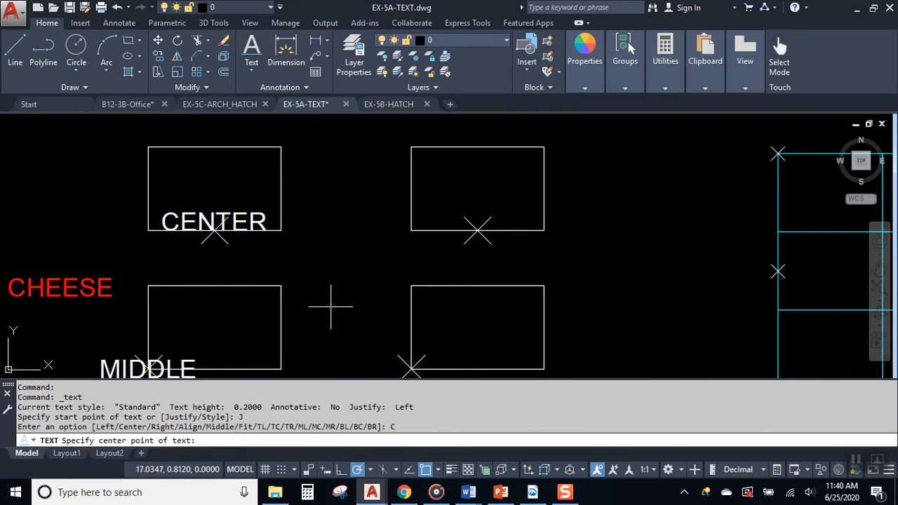
pyautogui.click(477, 230)
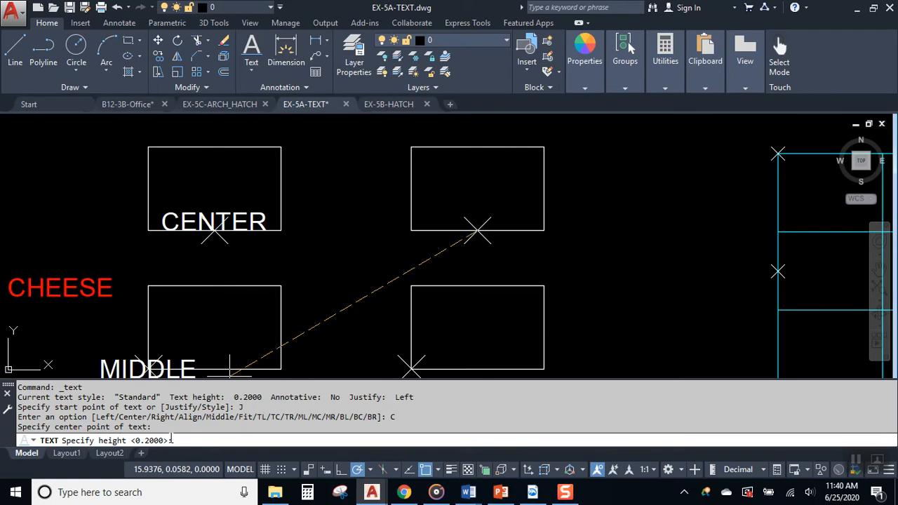
pyautogui.press('Return')
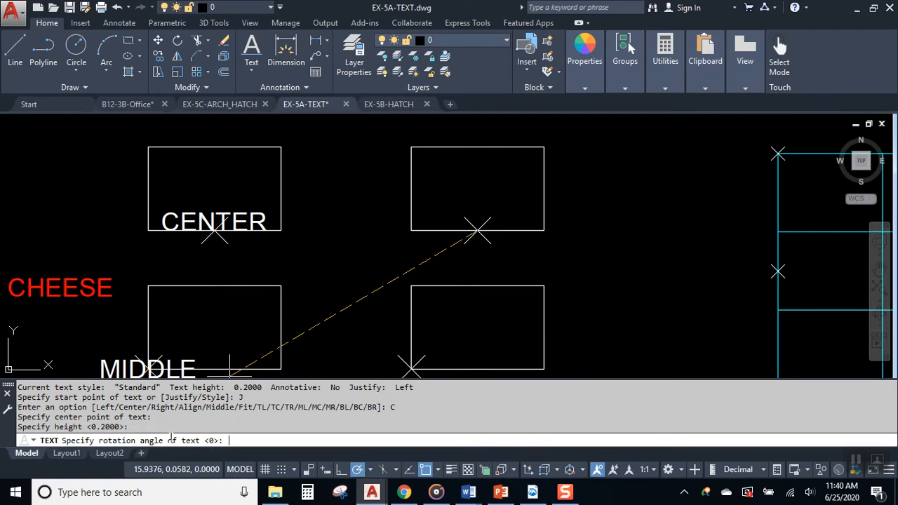
pyautogui.press('Return')
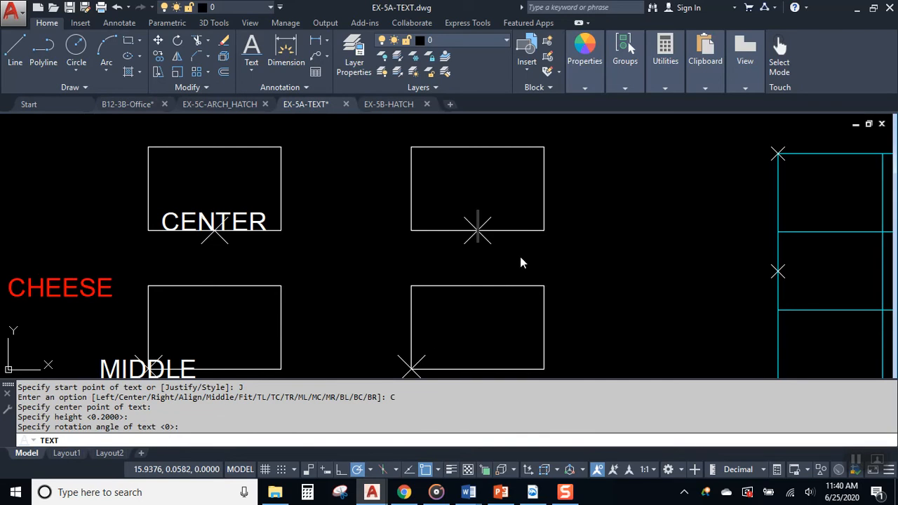
pyautogui.write('T')
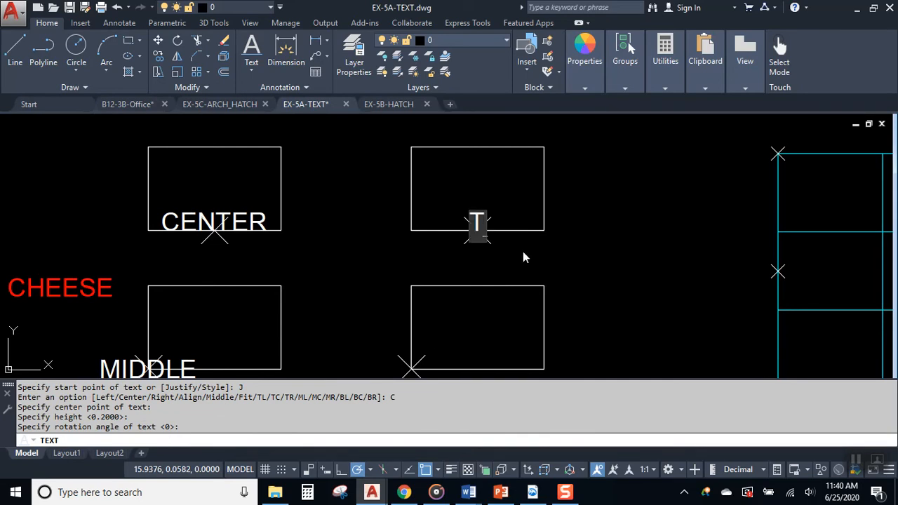
pyautogui.write('YPINH')
pyautogui.press('BackSpace')
pyautogui.write('G')
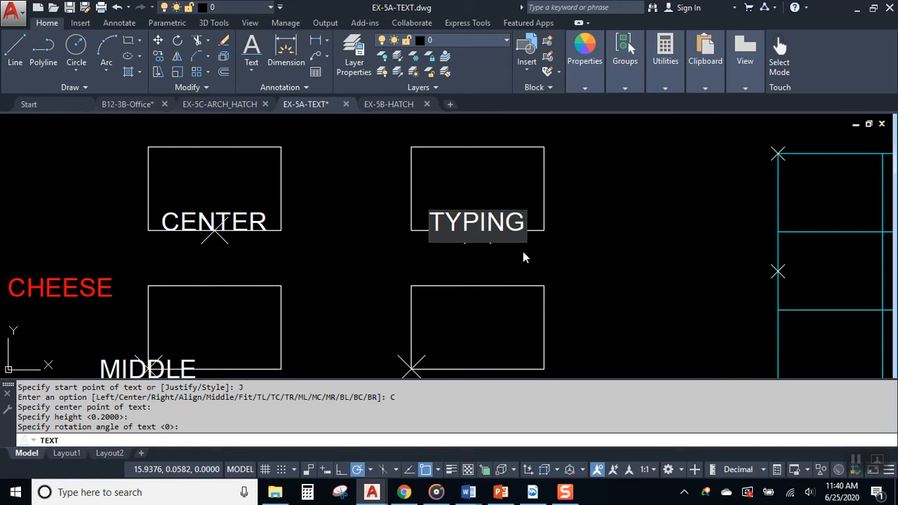
pyautogui.press('Return')
pyautogui.press('Return')
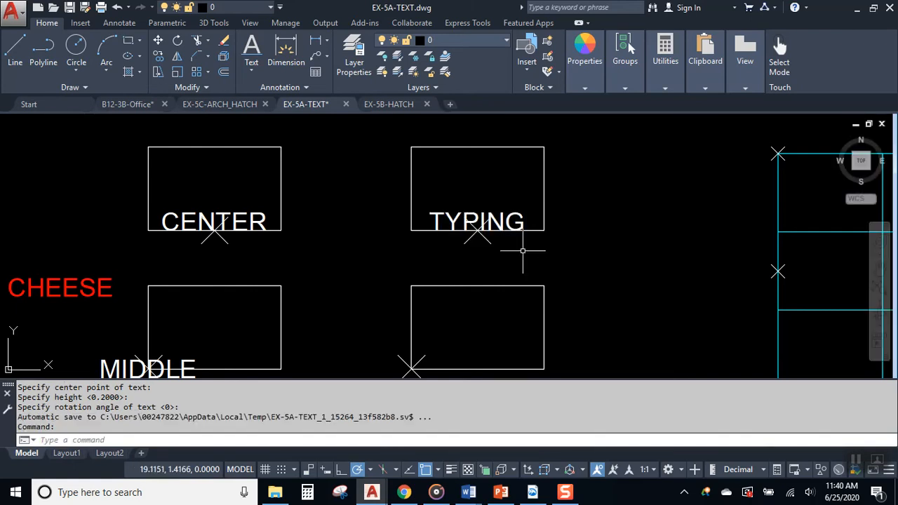
# - Inspect the TYPING label, then pan back to show the other text boxes
pyautogui.scroll(4, 491, 150)
pyautogui.click(507, 328)
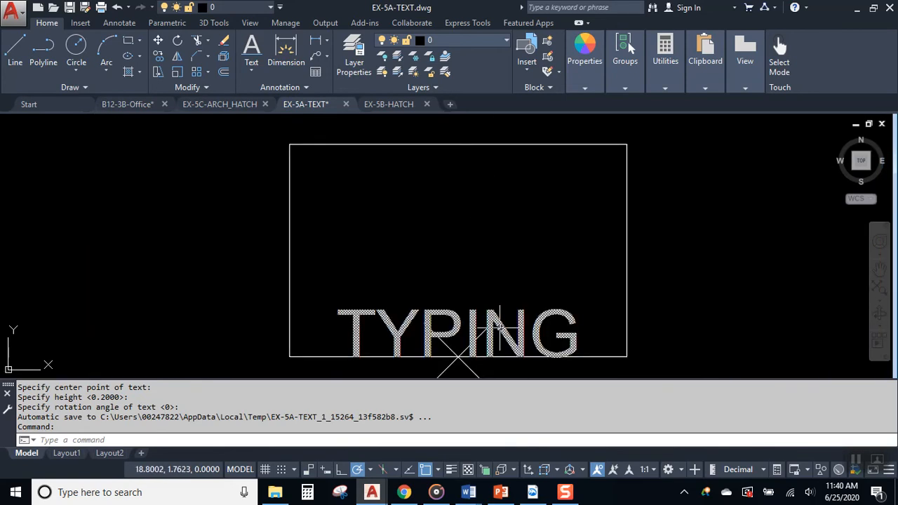
pyautogui.moveTo(325, 311); pyautogui.dragTo(397, 210, button='middle')
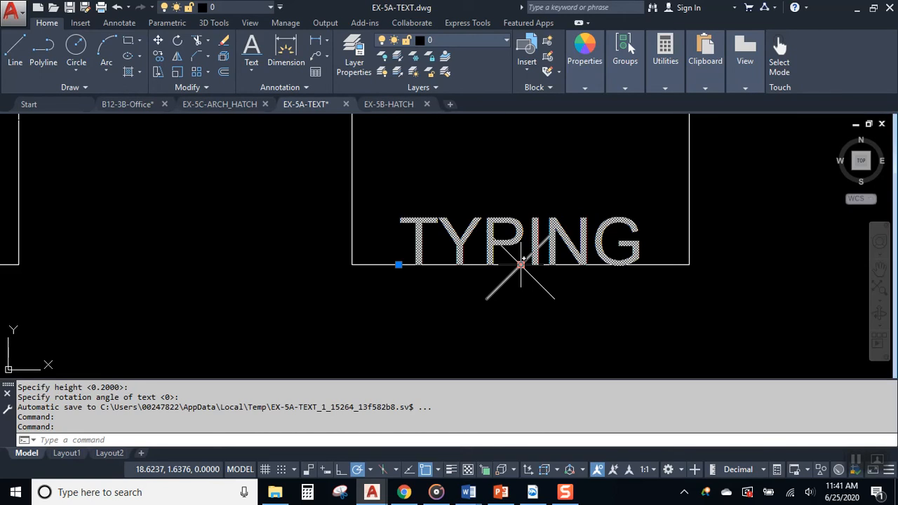
pyautogui.press('Escape')
pyautogui.scroll(-2, 471, 256)
pyautogui.moveTo(452, 247)
pyautogui.mouseDown(button='middle')
pyautogui.moveTo(527, 172)
pyautogui.moveTo(421, 148)
pyautogui.moveTo(416, 168)
pyautogui.mouseUp(button='middle')
pyautogui.scroll(-2, 526, 173)
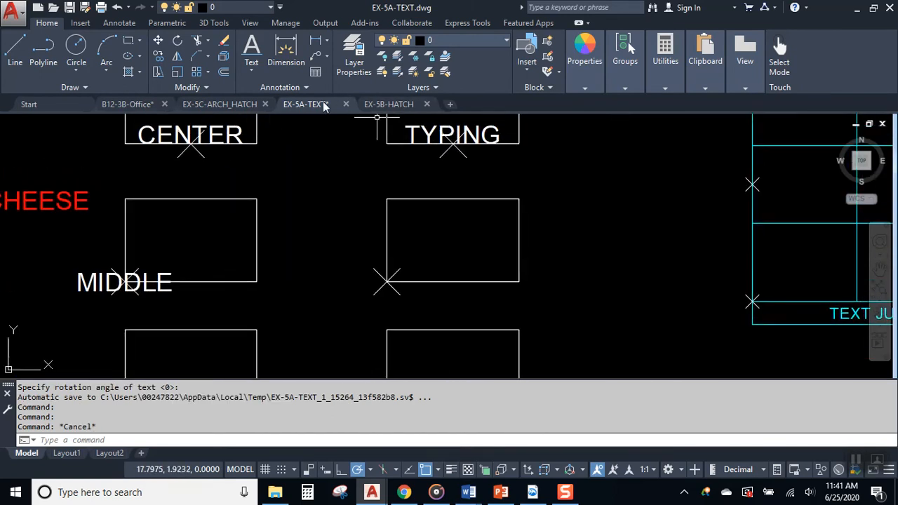
pyautogui.click(251, 48)
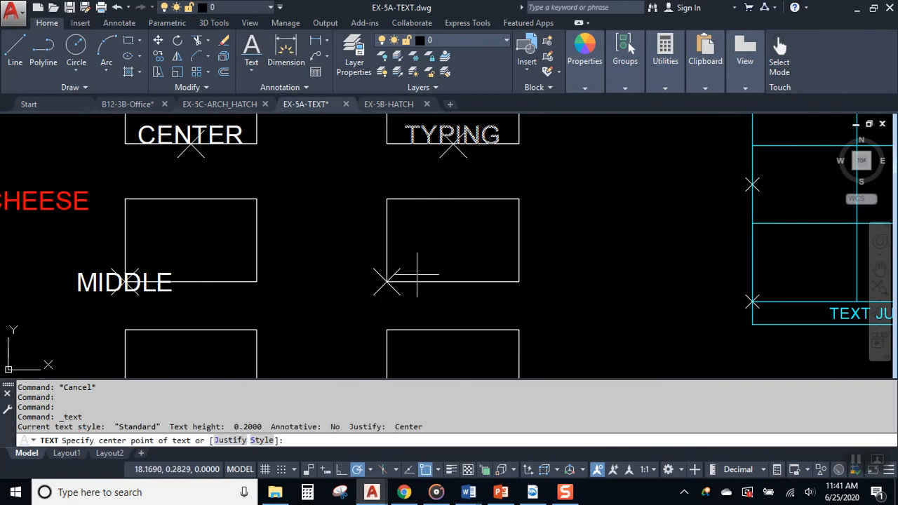
# - Place middle-justified MIDDLE on the second box's X mark at height 0.2000, rotation 0
pyautogui.click(230, 440)
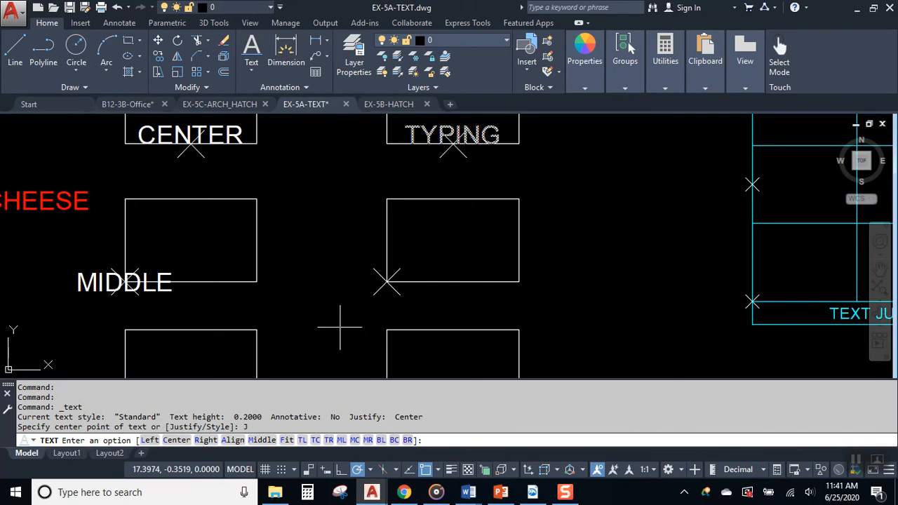
pyautogui.click(260, 440)
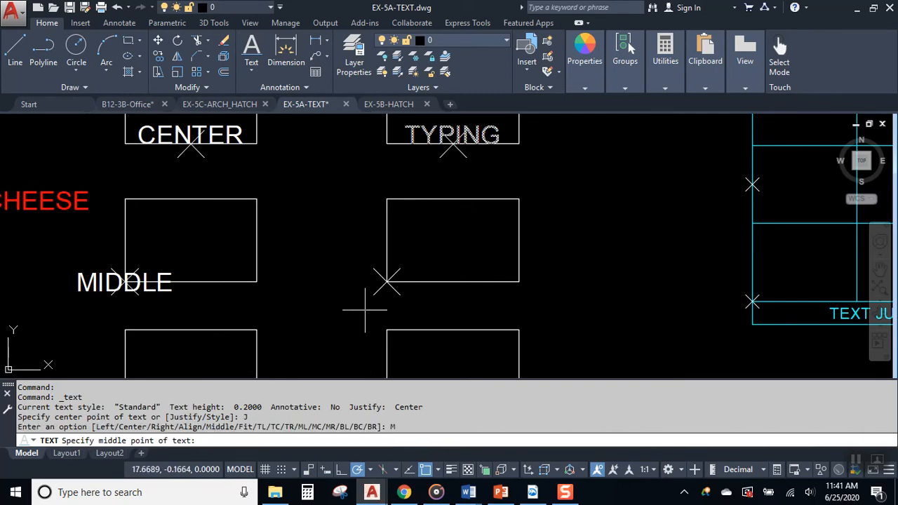
pyautogui.click(386, 282)
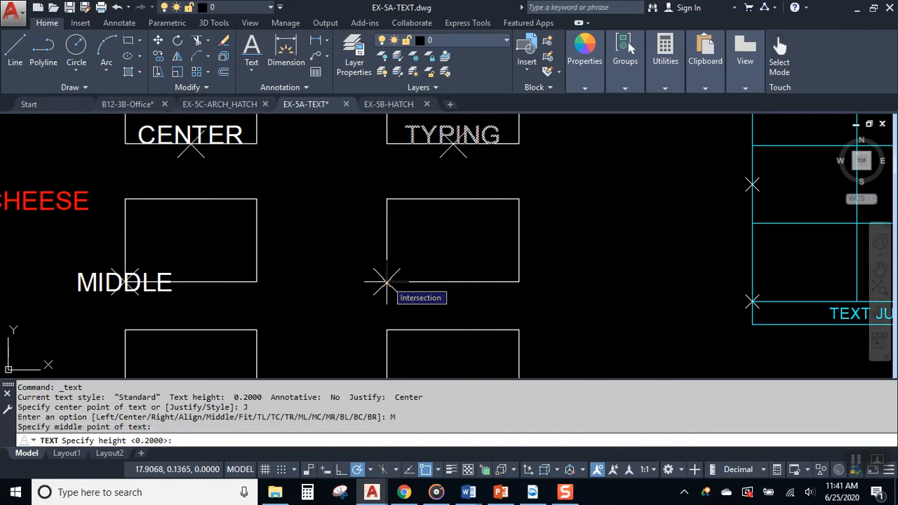
pyautogui.press('Return')
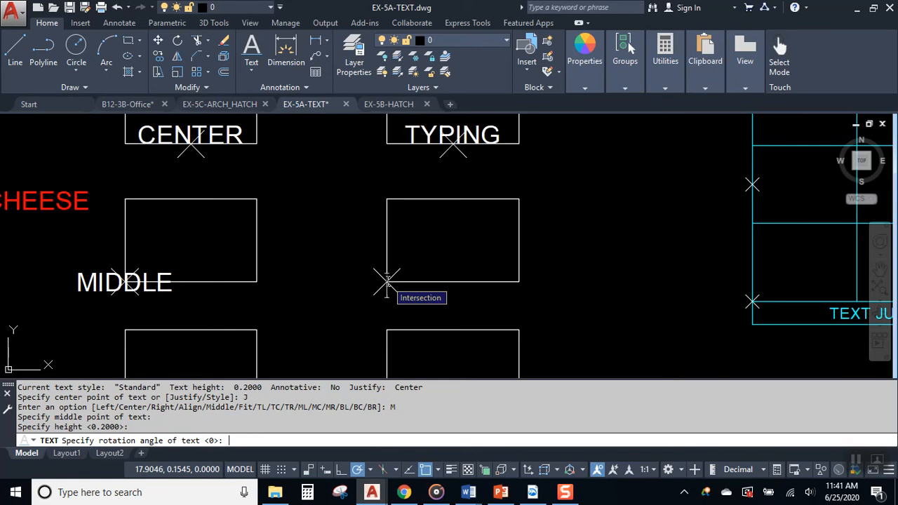
pyautogui.press('Return')
pyautogui.write('MIDDLE')
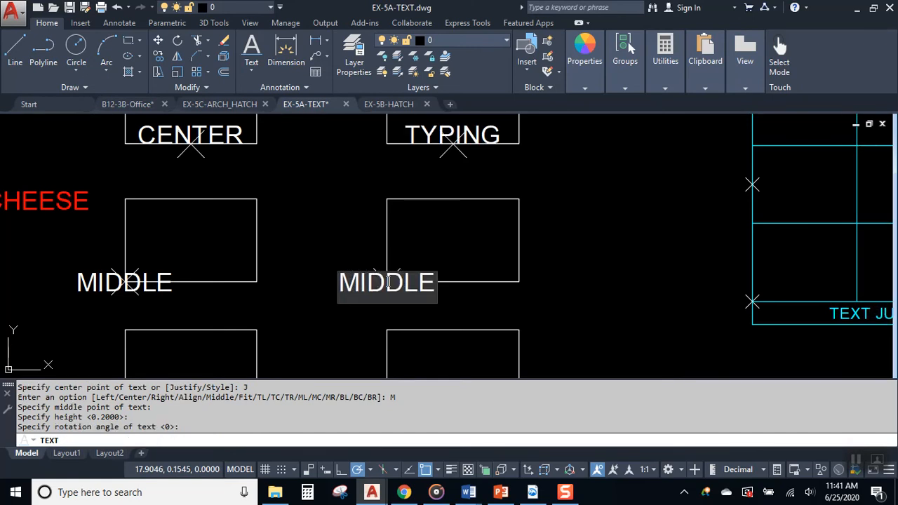
pyautogui.press('Return')
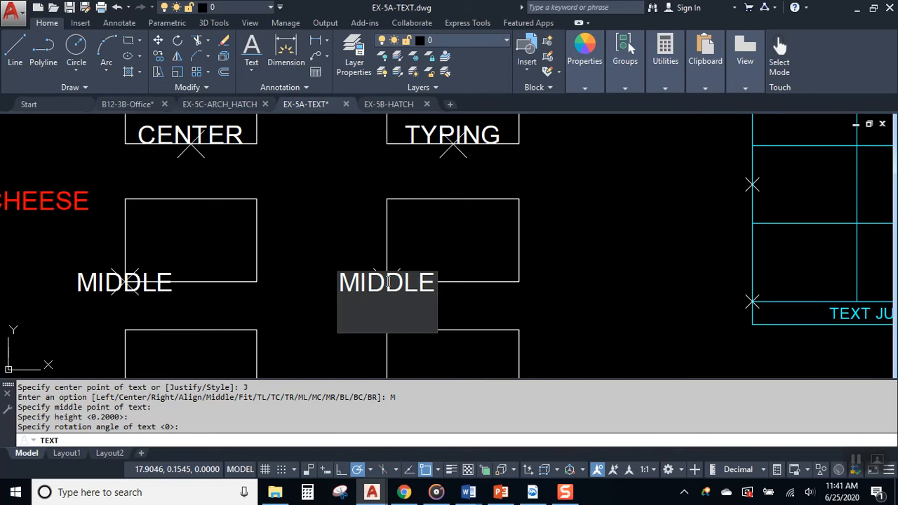
pyautogui.press('Return')
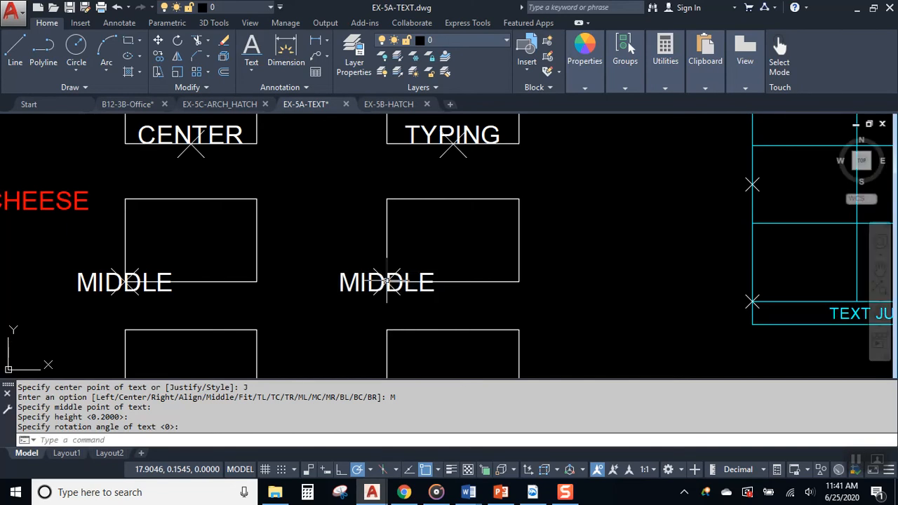
pyautogui.moveTo(301, 276); pyautogui.dragTo(291, 292, button='middle')
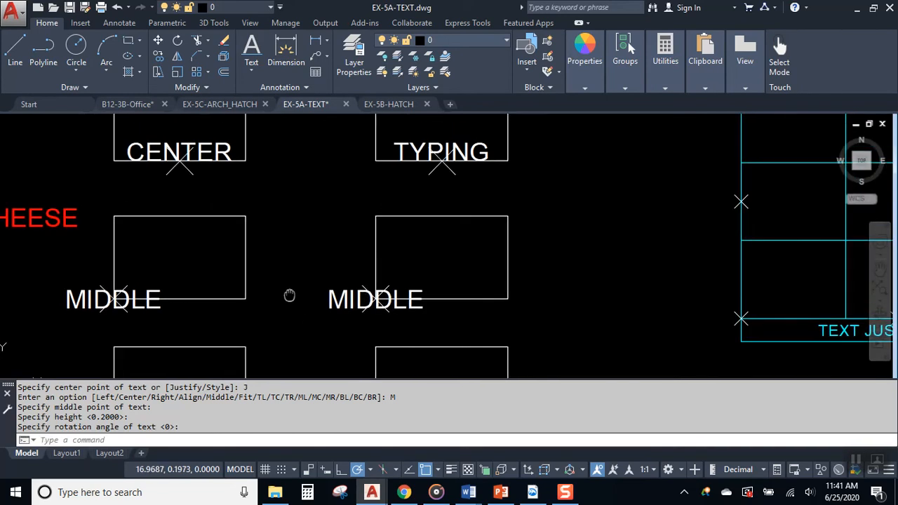
pyautogui.scroll(2, 365, 316)
pyautogui.scroll(2, 408, 216)
pyautogui.moveTo(409, 216); pyautogui.dragTo(317, 358, button='middle')
pyautogui.moveTo(403, 243); pyautogui.dragTo(357, 349, button='middle')
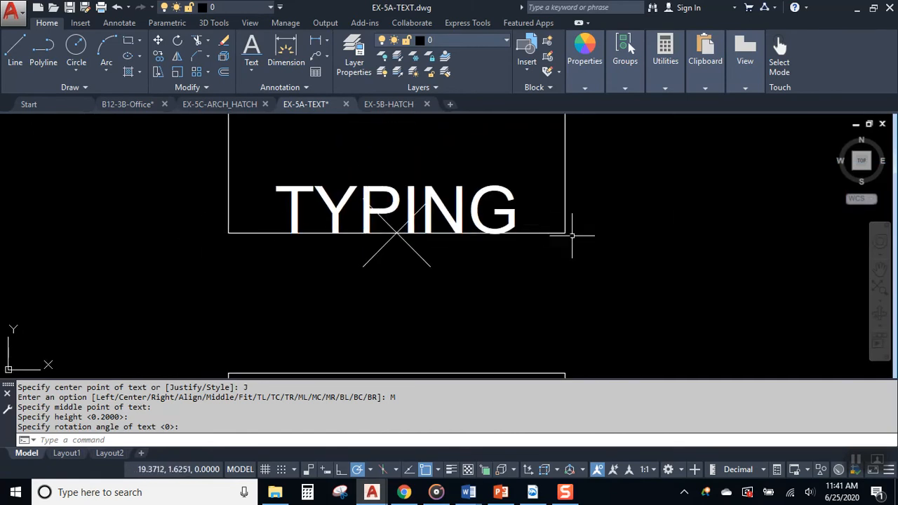
pyautogui.moveTo(276, 303); pyautogui.dragTo(461, 143, button='middle')
pyautogui.scroll(2, 346, 328)
pyautogui.moveTo(346, 329); pyautogui.dragTo(365, 188, button='middle')
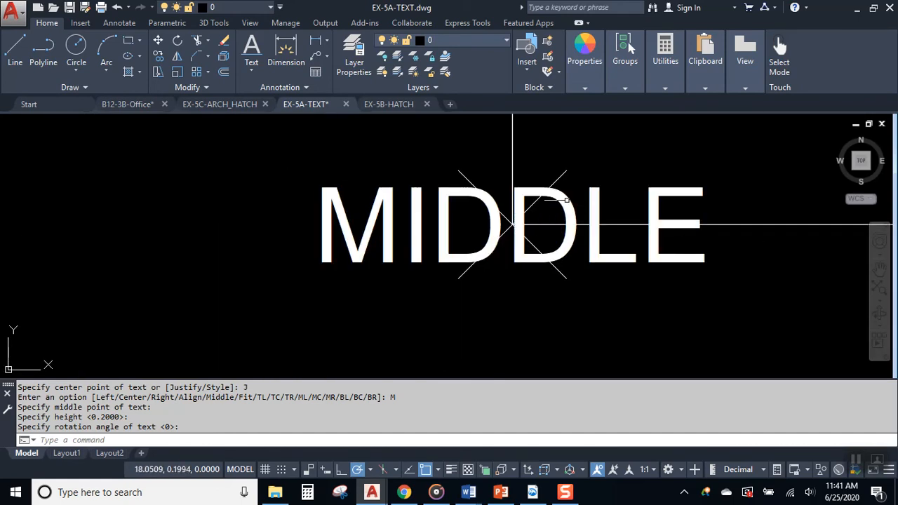
pyautogui.scroll(-4, 488, 259)
pyautogui.scroll(4, 479, 259)
pyautogui.moveTo(439, 162); pyautogui.dragTo(382, 215)
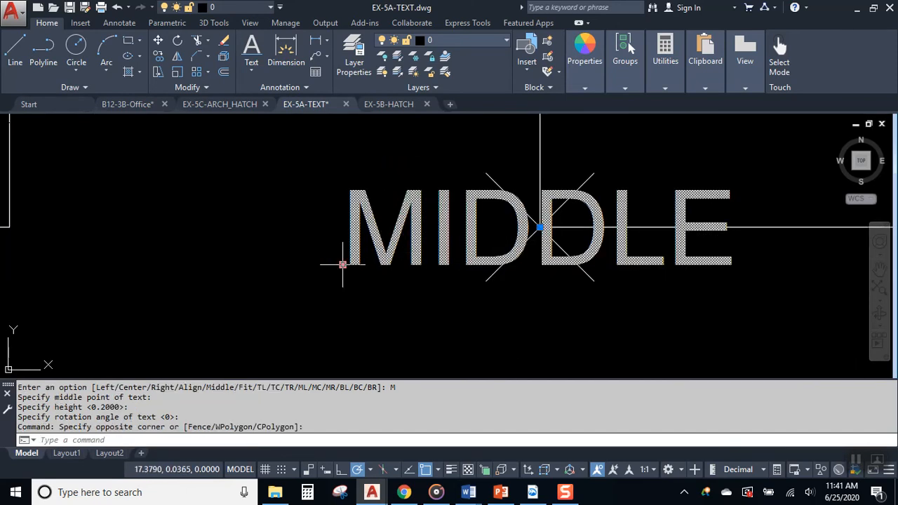
pyautogui.click(540, 227)
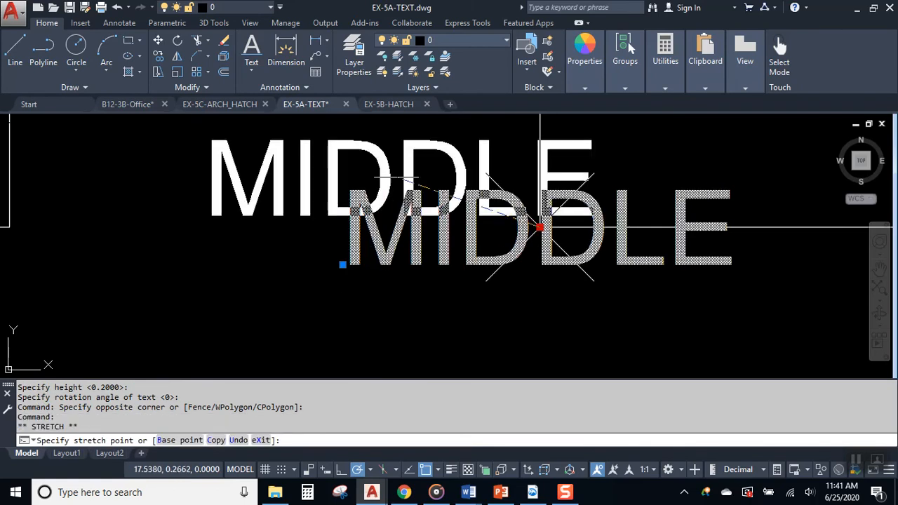
pyautogui.click(371, 168)
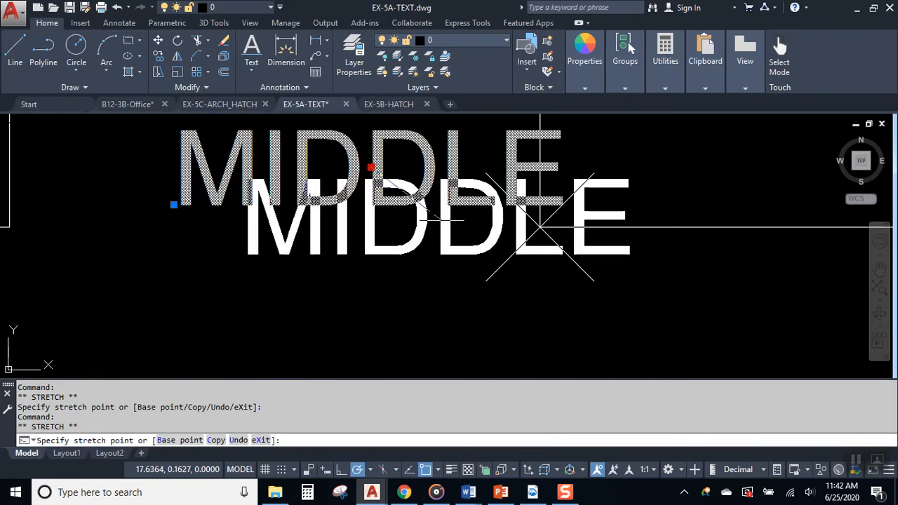
pyautogui.scroll(-3, 551, 241)
pyautogui.moveTo(551, 242); pyautogui.dragTo(371, 226, button='middle')
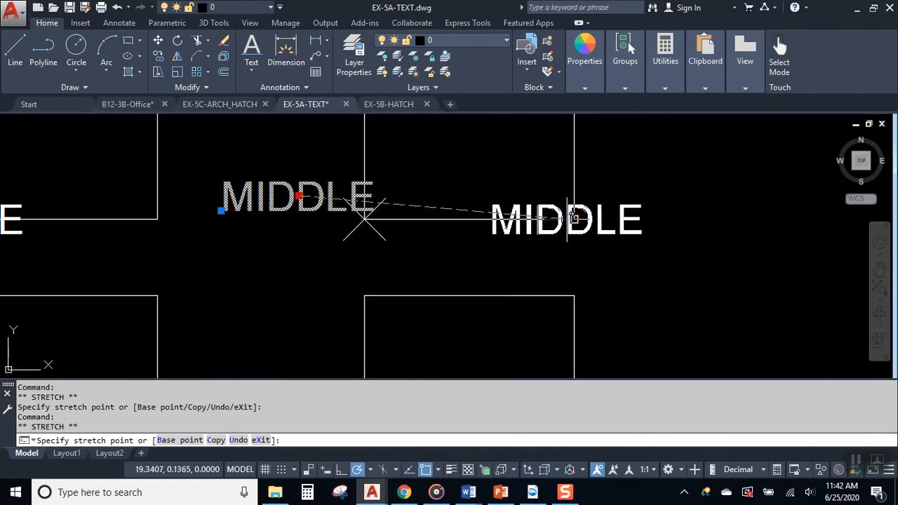
pyautogui.click(574, 219)
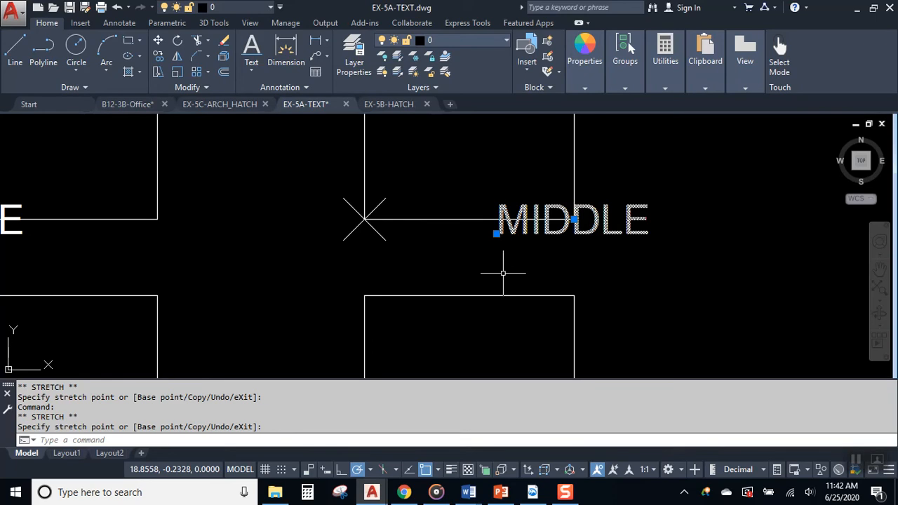
pyautogui.press('Escape')
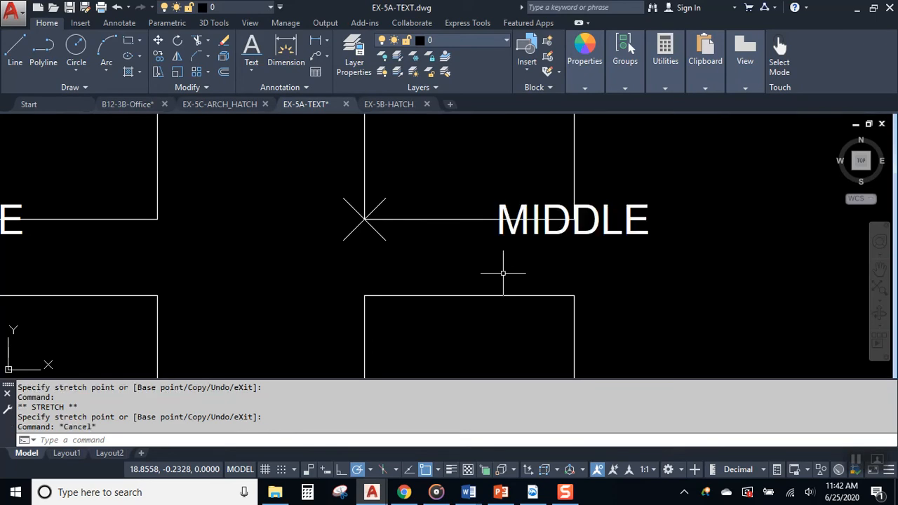
pyautogui.scroll(-2, 484, 273)
pyautogui.moveTo(352, 288); pyautogui.dragTo(425, 253, button='middle')
pyautogui.scroll(4, 213, 281)
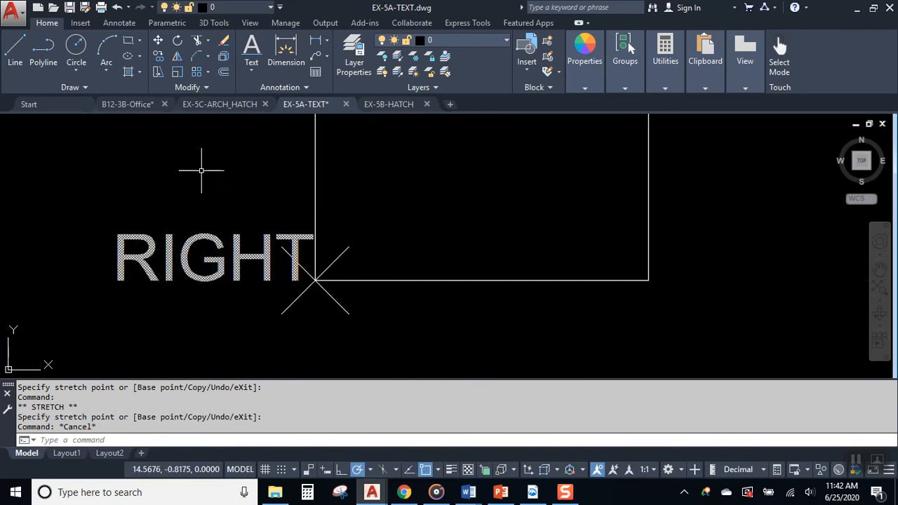
# - Add right-justified TYPING ending at the box's marker, height 0.2000, rotation 0
pyautogui.click(251, 49)
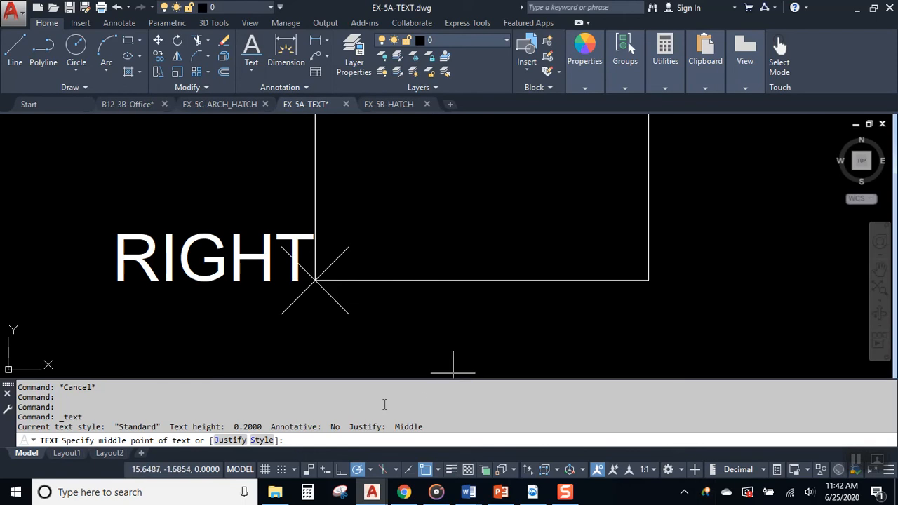
pyautogui.click(230, 439)
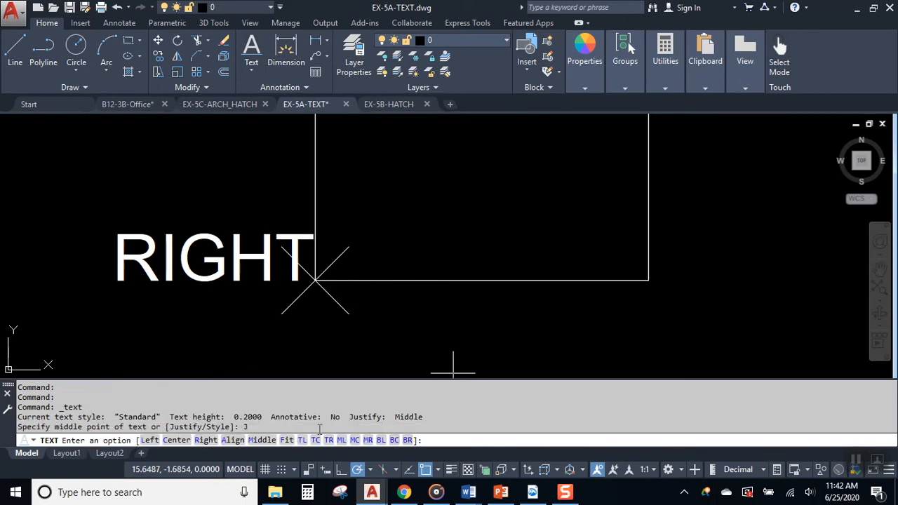
pyautogui.click(210, 440)
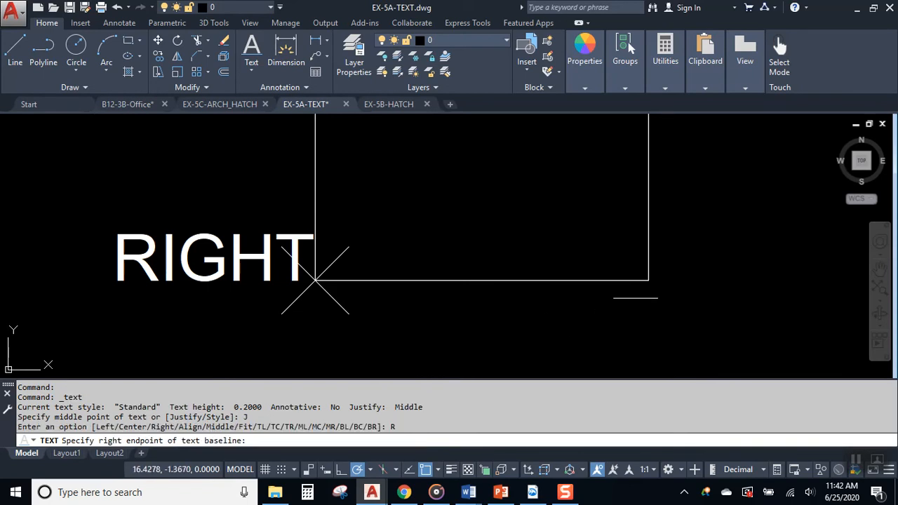
pyautogui.scroll(-3, 324, 338)
pyautogui.scroll(2, 515, 346)
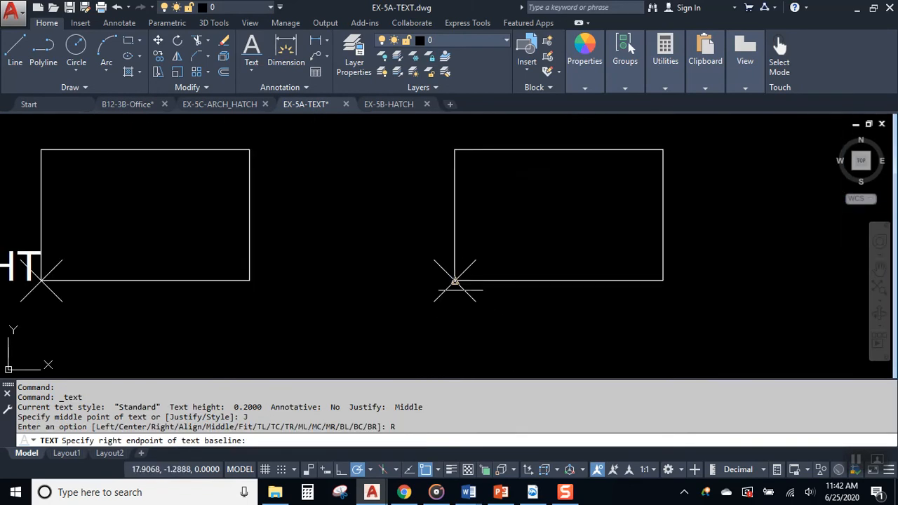
pyautogui.click(455, 281)
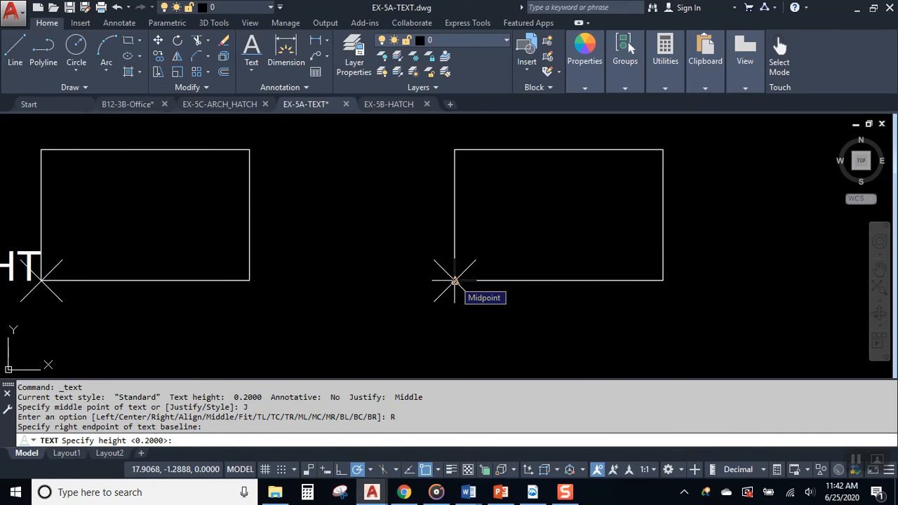
pyautogui.press('Return')
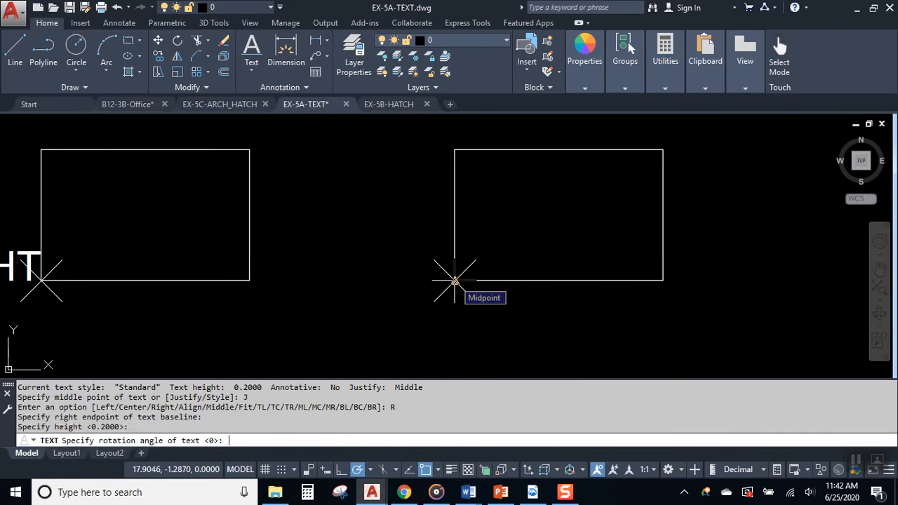
pyautogui.press('Return')
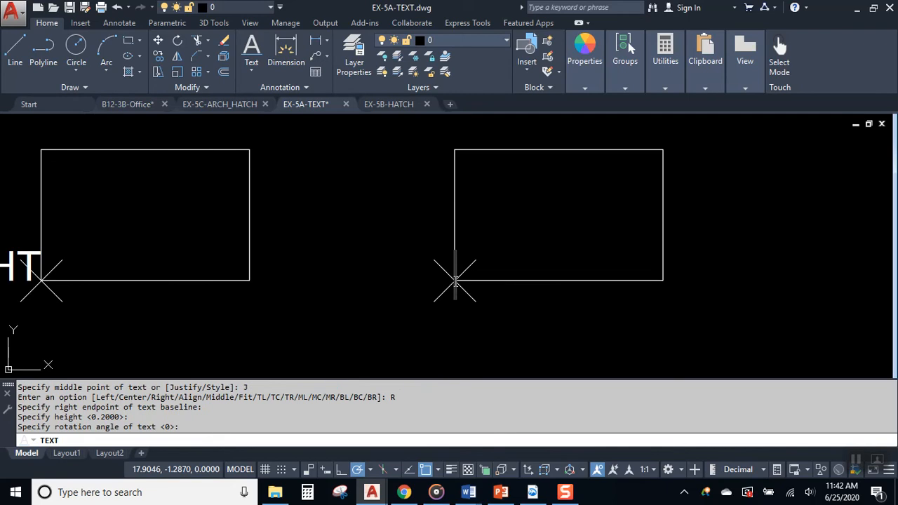
pyautogui.write('TYPING')
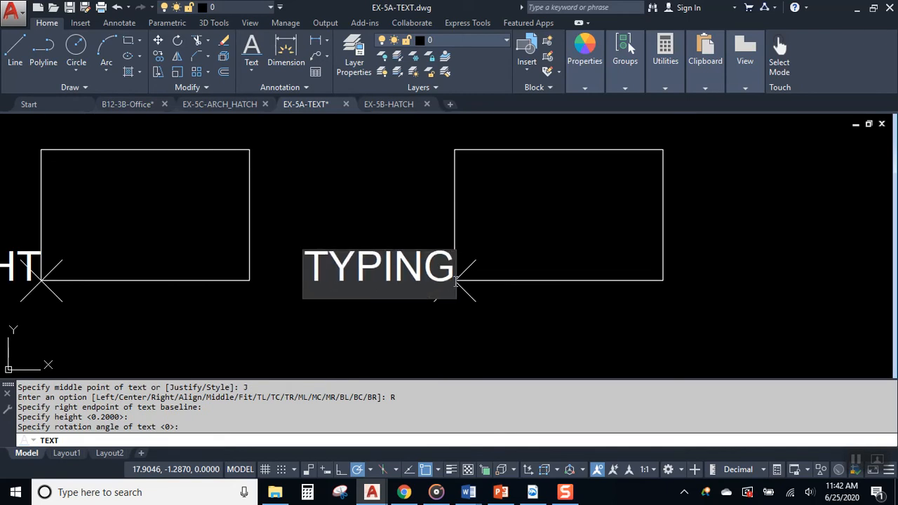
pyautogui.press('Return')
pyautogui.press('Return')
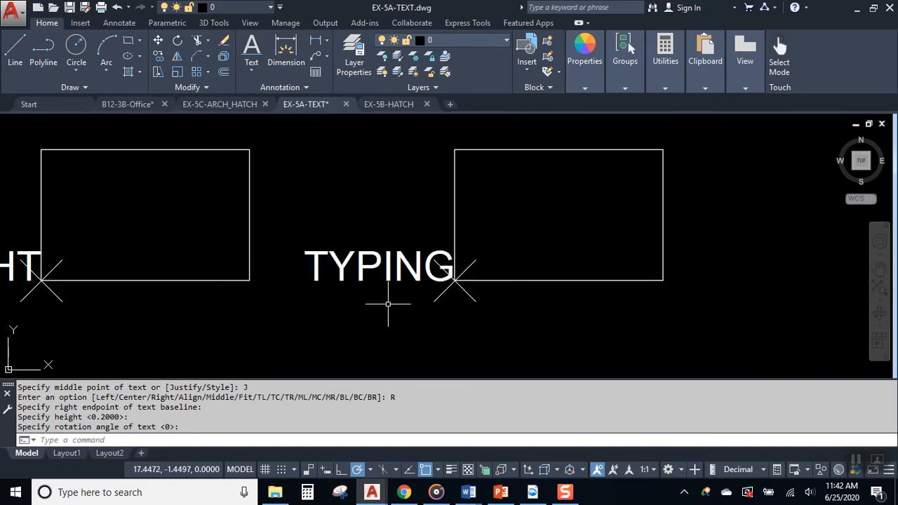
# - Move TYPING's alignment grip onto the lower-right box's corner X mark
pyautogui.moveTo(476, 274); pyautogui.dragTo(455, 322, button='middle')
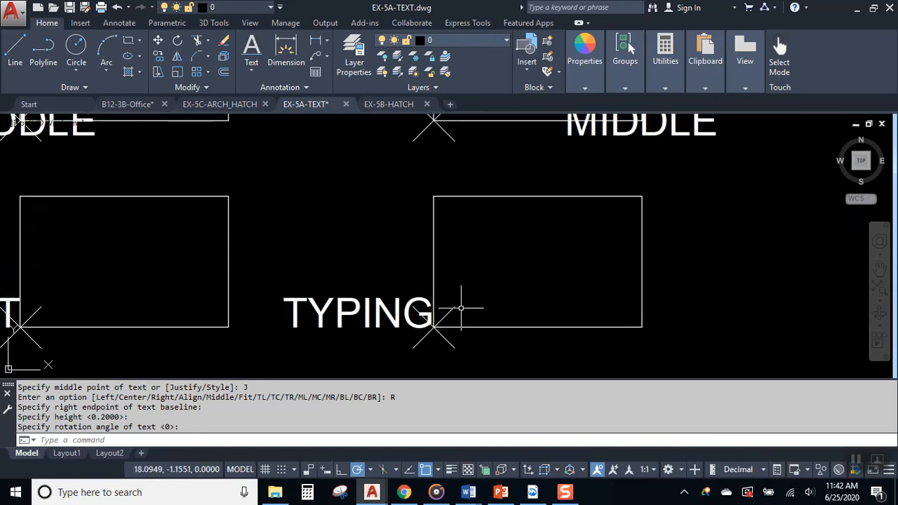
pyautogui.click(388, 308)
pyautogui.scroll(2, 358, 324)
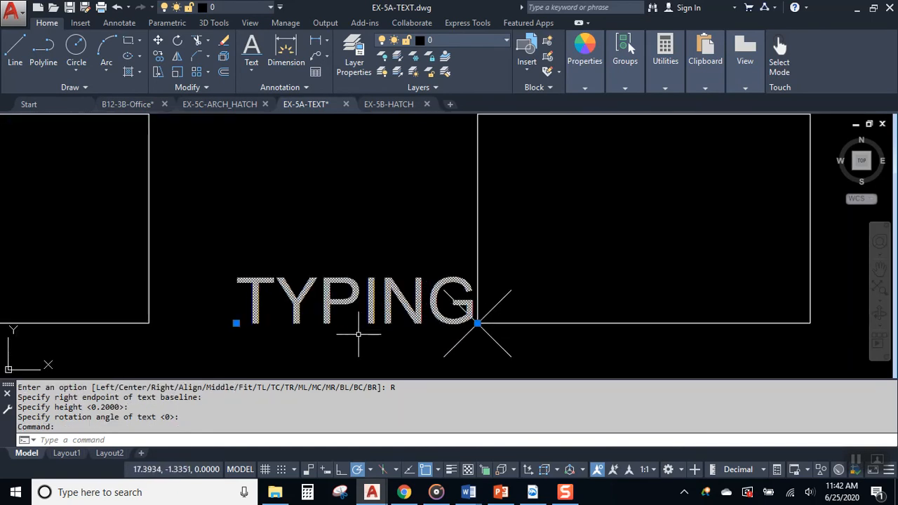
pyautogui.click(477, 324)
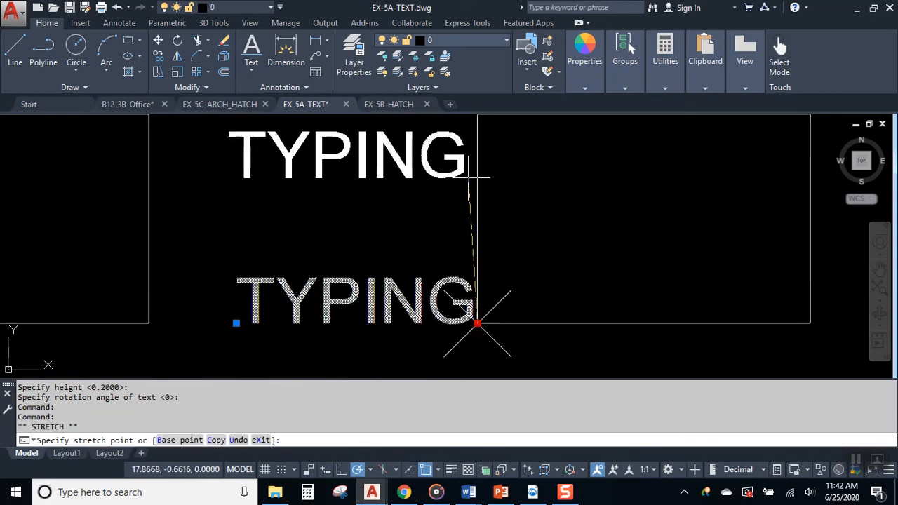
pyautogui.moveTo(468, 180); pyautogui.dragTo(466, 299, button='middle')
pyautogui.click(475, 234)
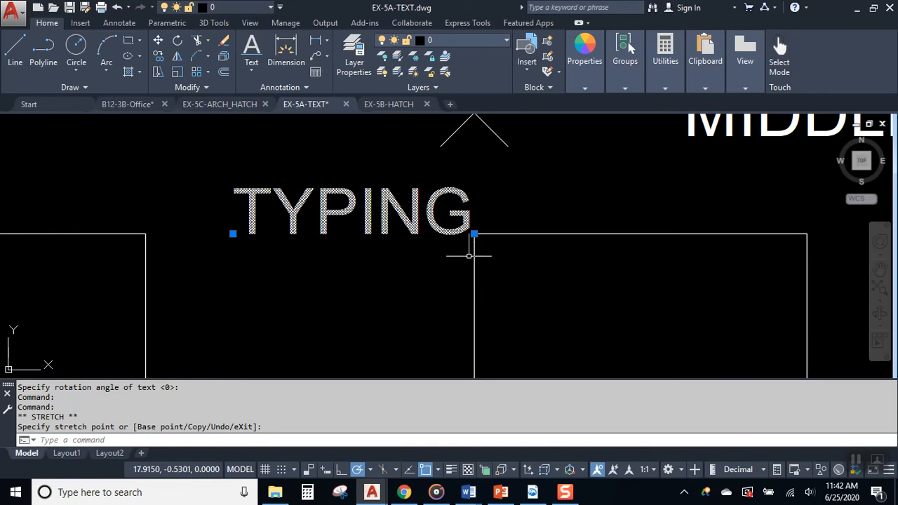
pyautogui.scroll(-4, 457, 270)
pyautogui.press('Escape')
pyautogui.click(421, 251)
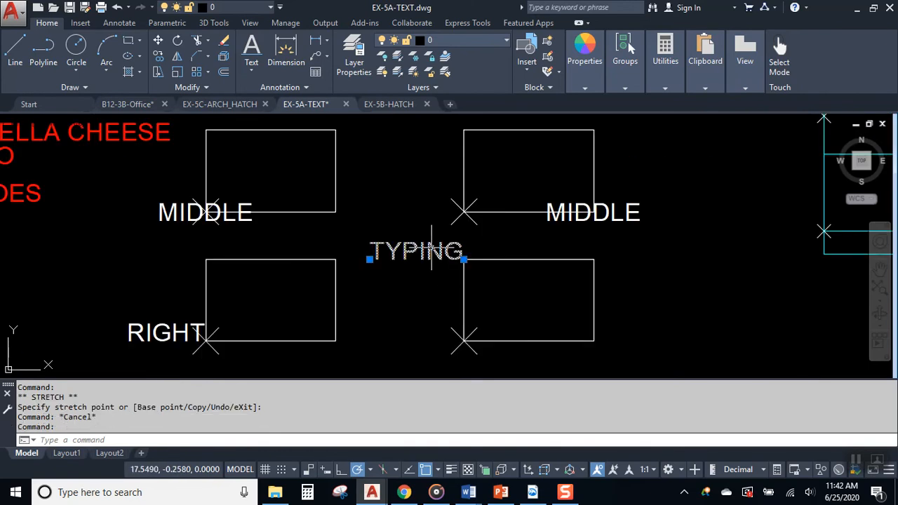
pyautogui.click(464, 259)
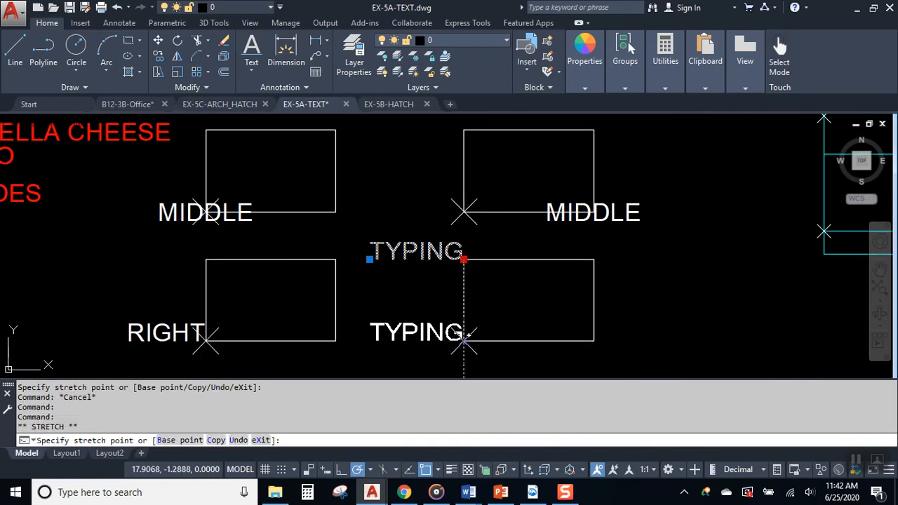
pyautogui.click(464, 340)
pyautogui.press('Escape')
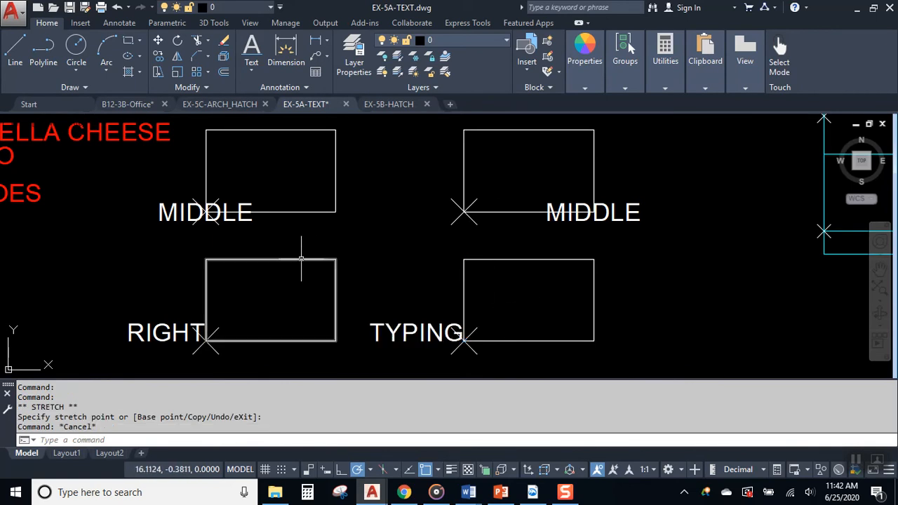
# - Pan over to the RIGHT label and select it
pyautogui.moveTo(301, 246); pyautogui.dragTo(585, 301, button='middle')
pyautogui.moveTo(508, 292); pyautogui.dragTo(304, 200, button='middle')
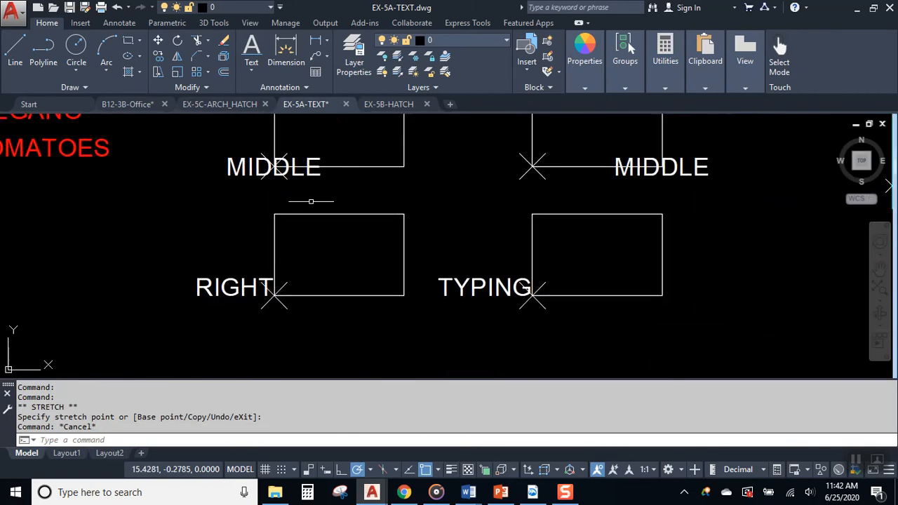
pyautogui.scroll(3, 190, 311)
pyautogui.moveTo(217, 300)
pyautogui.mouseDown(button='middle')
pyautogui.moveTo(268, 323)
pyautogui.moveTo(399, 335)
pyautogui.mouseUp(button='middle')
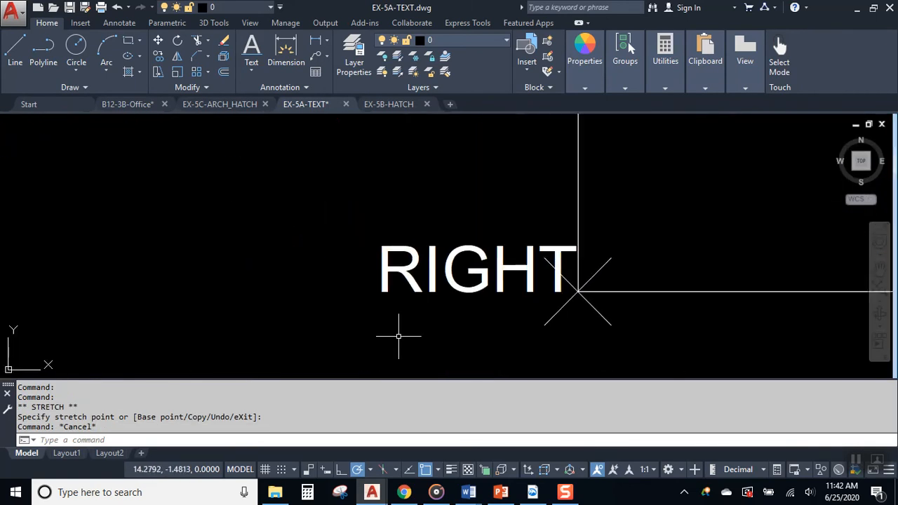
pyautogui.click(409, 245)
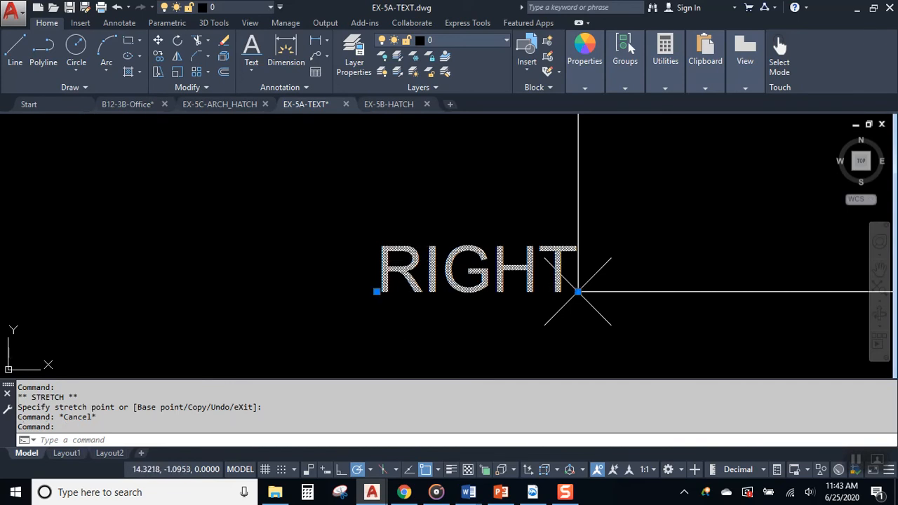
# - Edit the RIGHT label, deleting and retyping its H and G letters
pyautogui.doubleClick(410, 252)
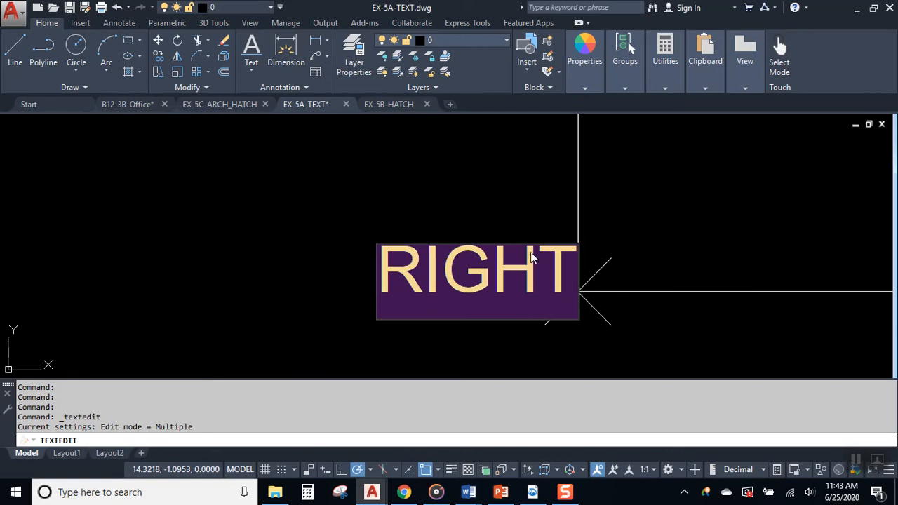
pyautogui.click(512, 279)
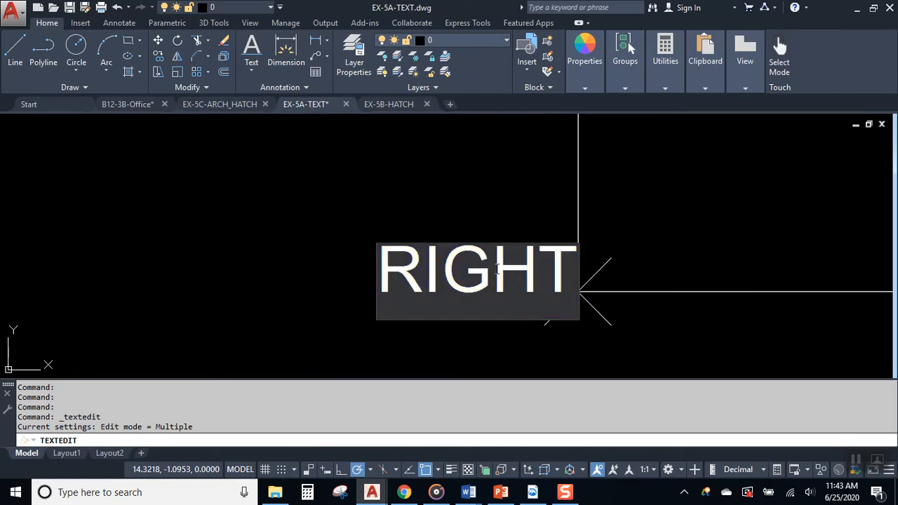
pyautogui.press('Delete')
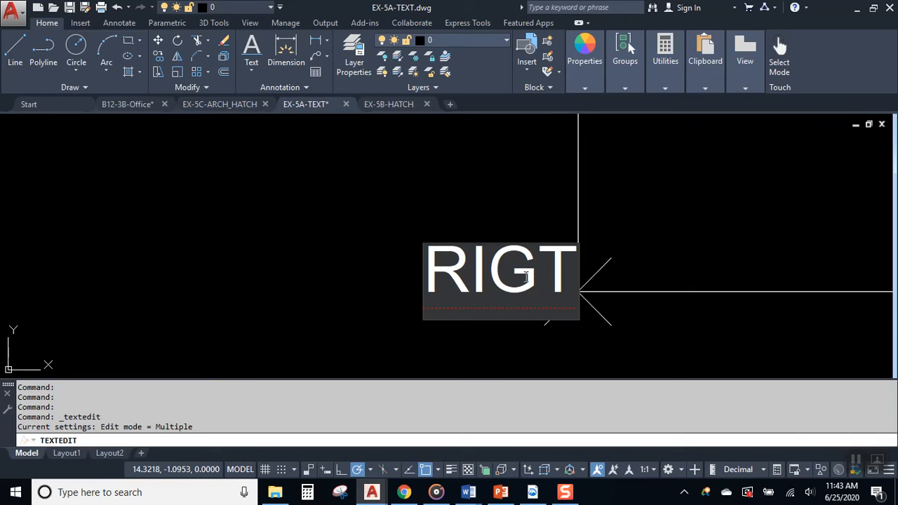
pyautogui.click(525, 312)
pyautogui.write('H')
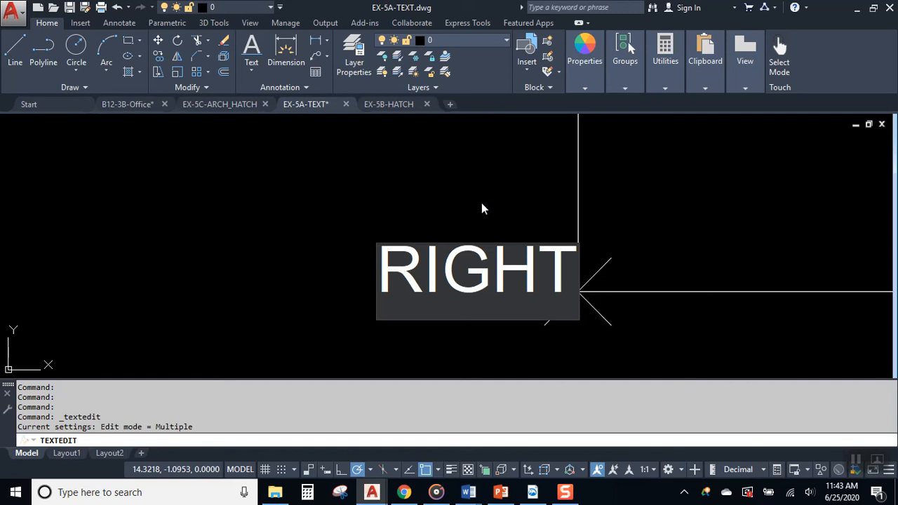
pyautogui.write('H')
pyautogui.press('BackSpace')
pyautogui.click(481, 200)
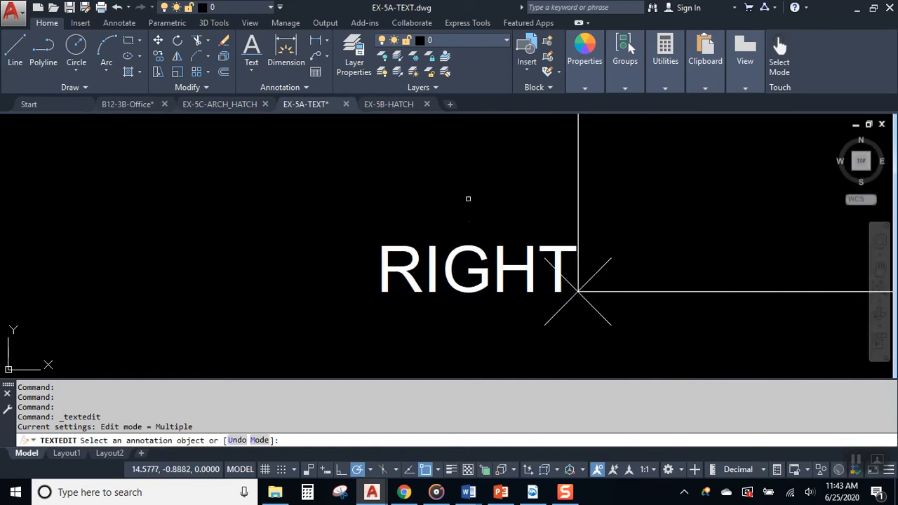
pyautogui.press('Escape')
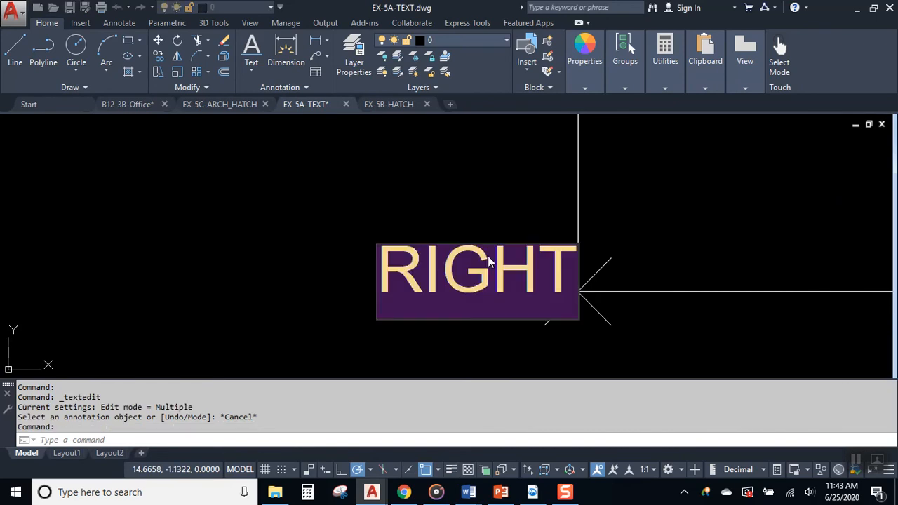
pyautogui.doubleClick(501, 278)
pyautogui.click(499, 309)
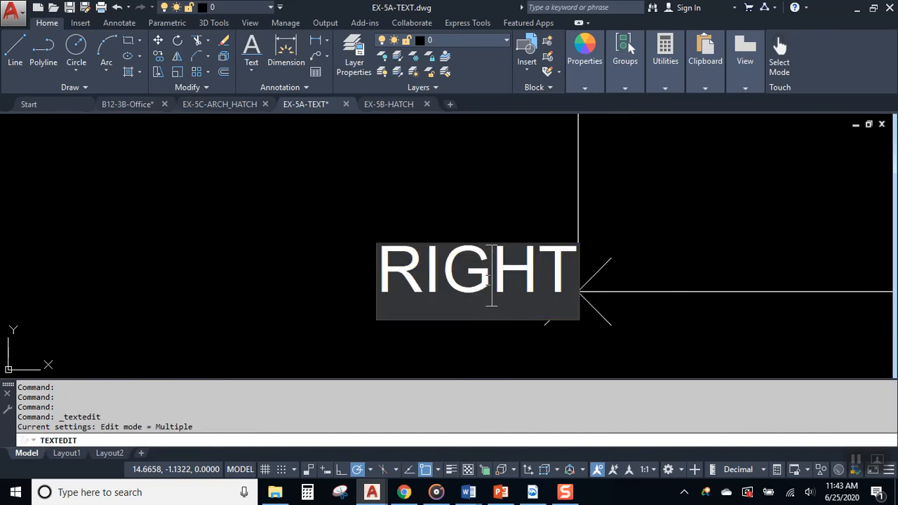
pyautogui.press('BackSpace')
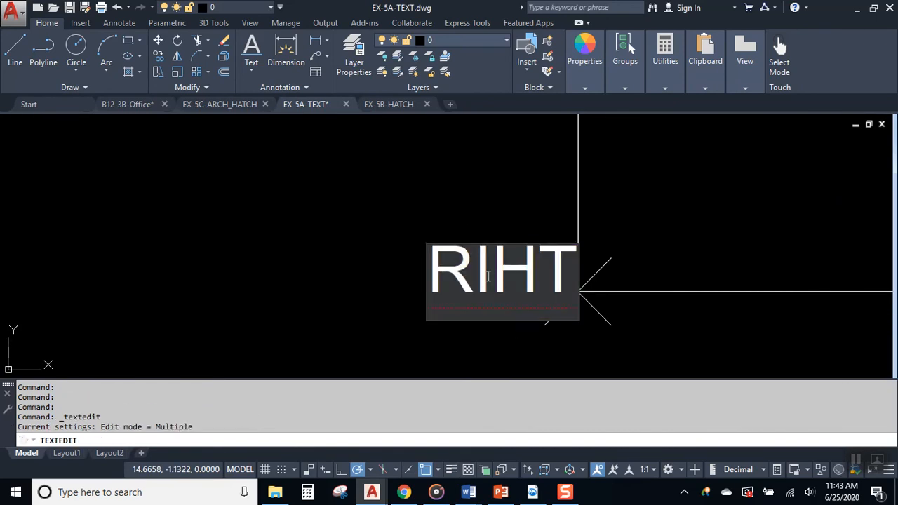
pyautogui.write('G')
pyautogui.click(452, 169)
pyautogui.press('Escape')
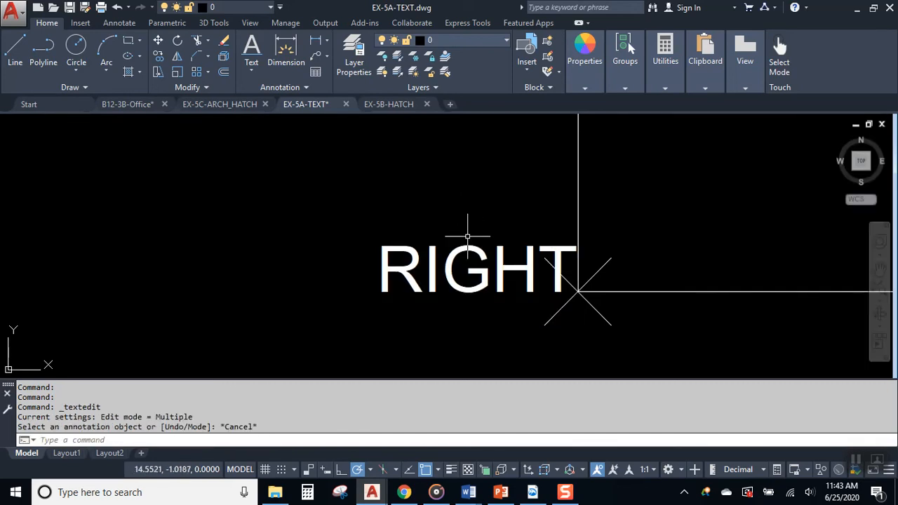
# - Delete the G from the RIGHT label so it reads RIHT
pyautogui.click(489, 262)
pyautogui.click(477, 249)
pyautogui.doubleClick(496, 277)
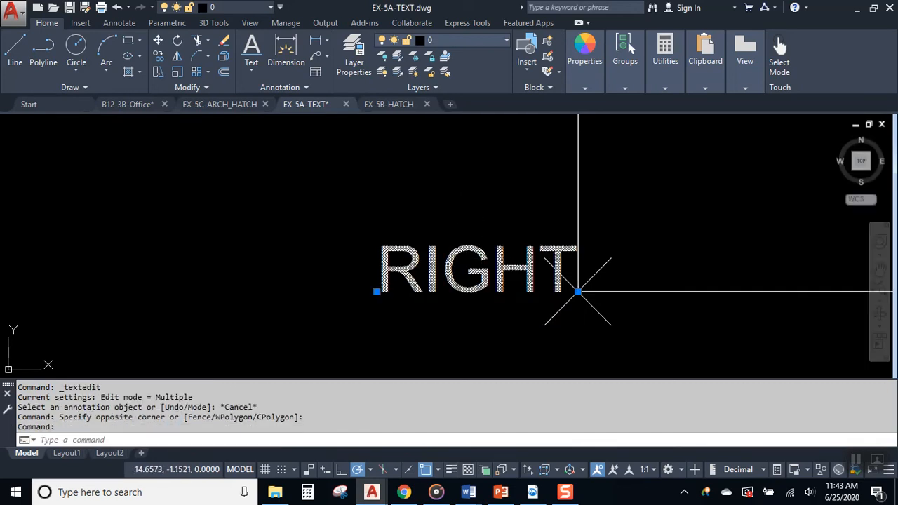
pyautogui.click(497, 277)
pyautogui.press('BackSpace')
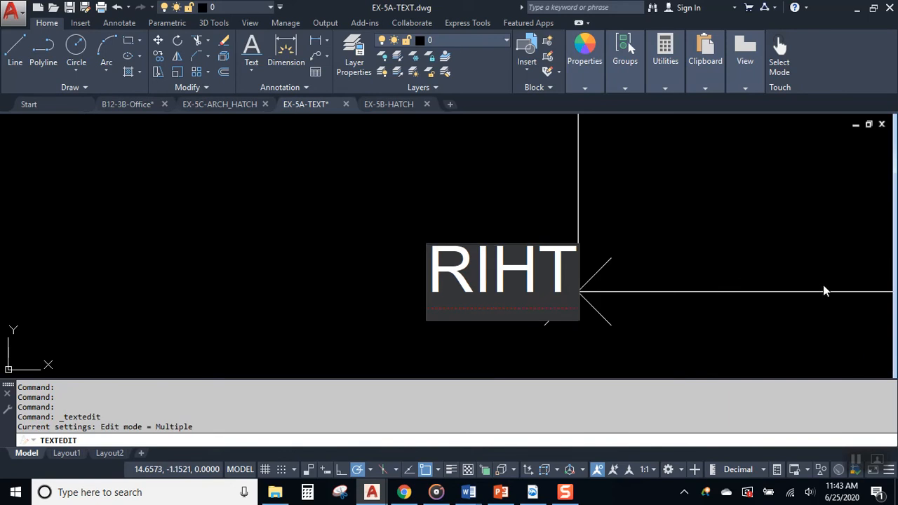
pyautogui.click(481, 144)
pyautogui.press('Escape')
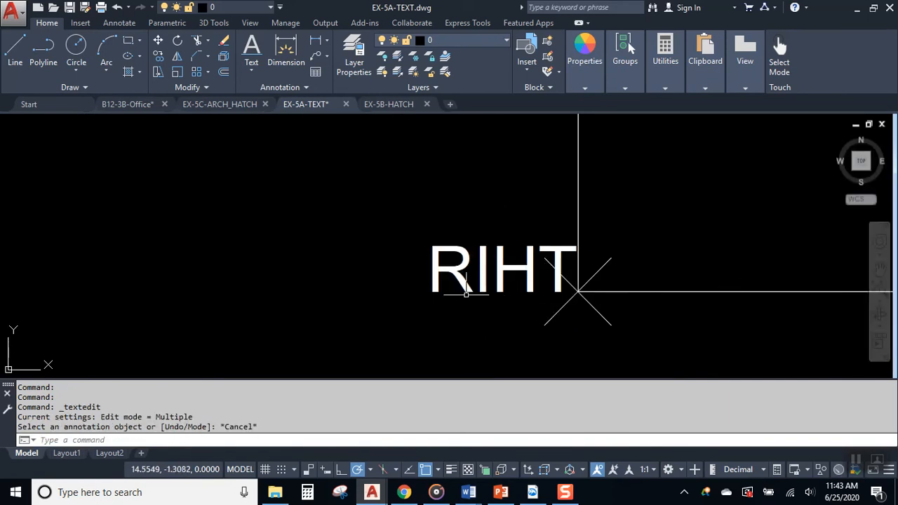
pyautogui.scroll(-2, 356, 268)
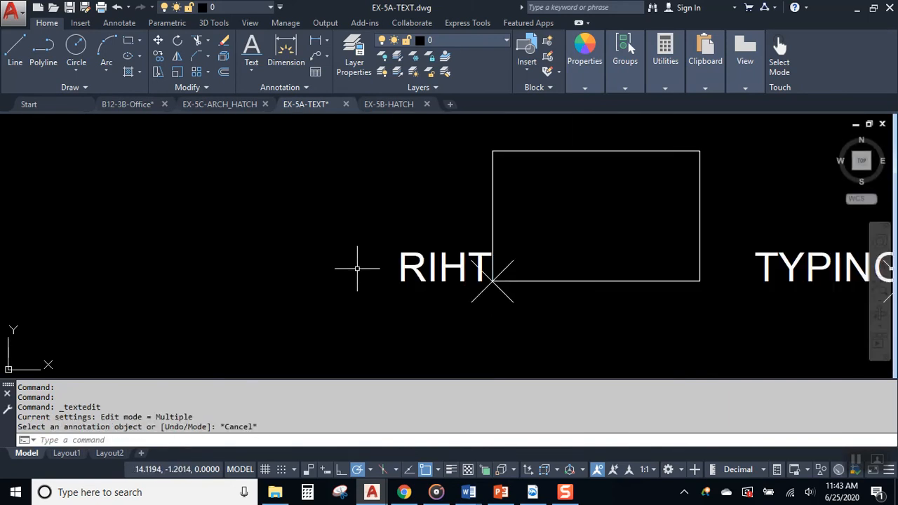
pyautogui.scroll(-6, 267, 282)
pyautogui.moveTo(284, 273); pyautogui.dragTo(415, 299, button='middle')
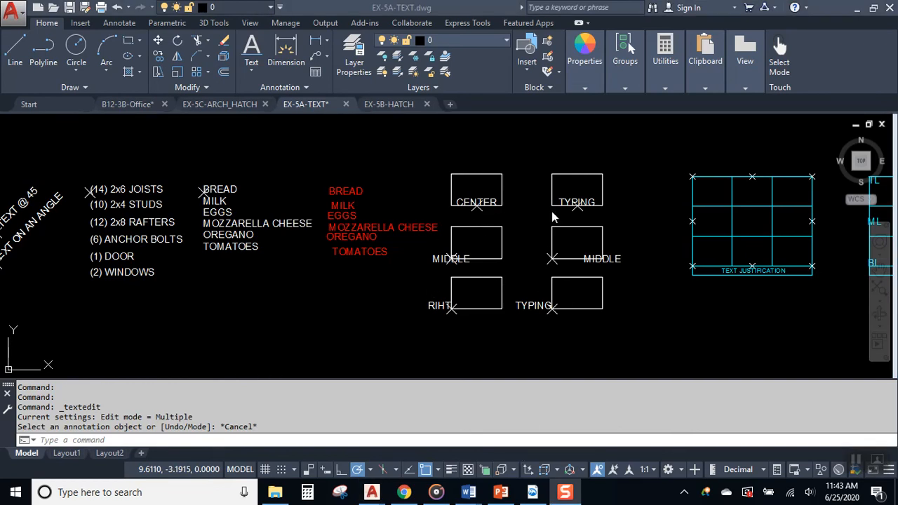
pyautogui.scroll(5, 554, 267)
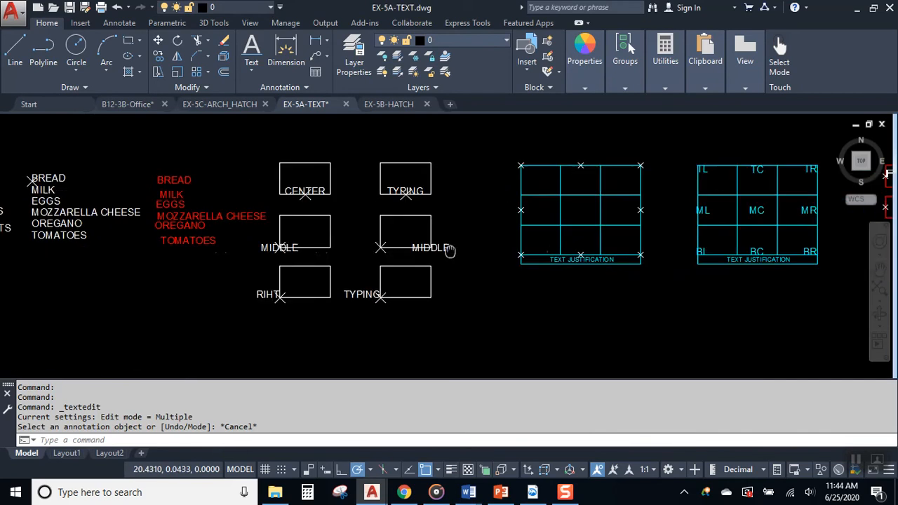
pyautogui.moveTo(641, 206); pyautogui.dragTo(297, 200, button='middle')
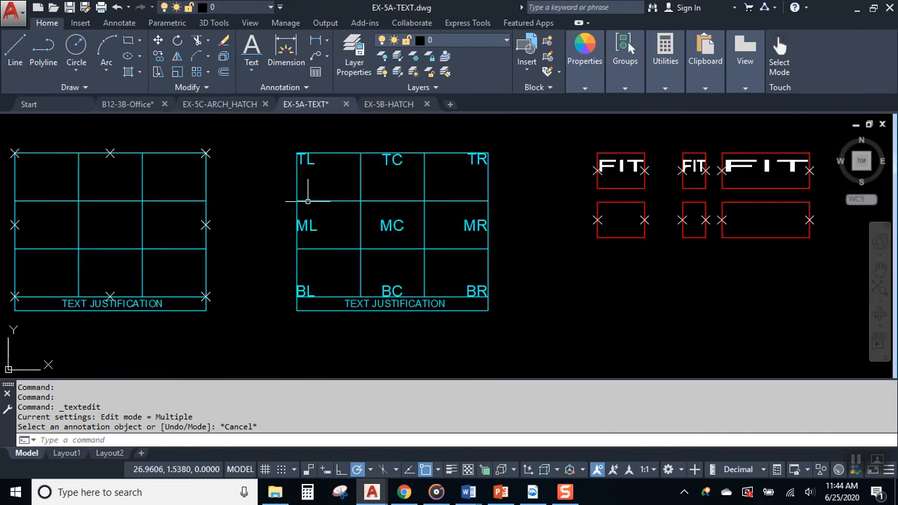
pyautogui.scroll(4, 337, 197)
pyautogui.scroll(-2, 393, 232)
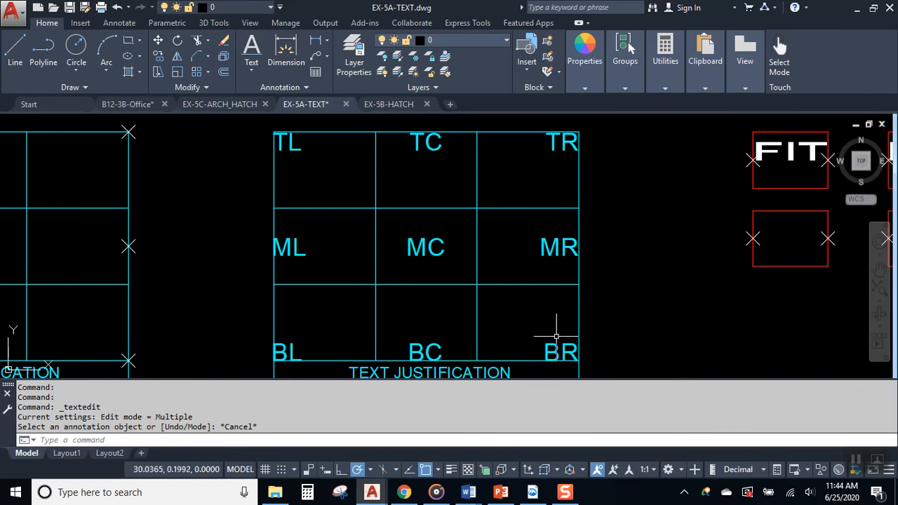
pyautogui.scroll(5, 313, 145)
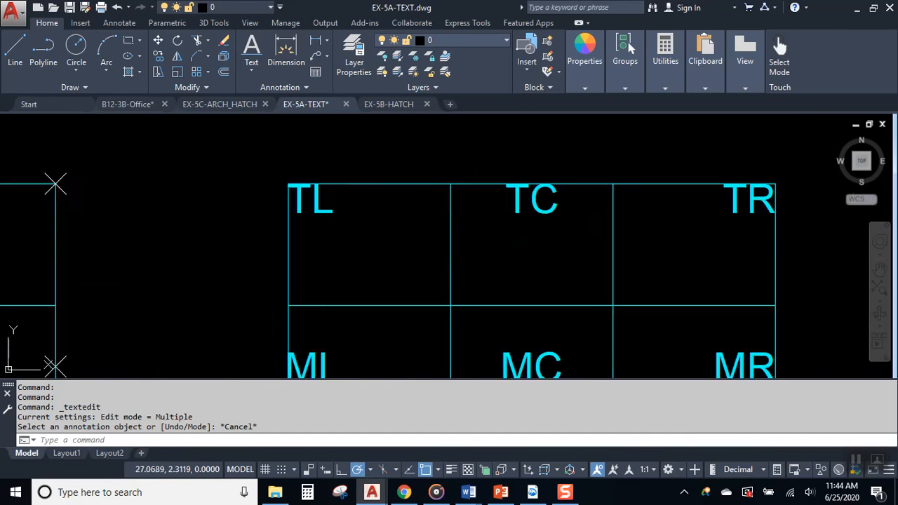
pyautogui.click(370, 243)
pyautogui.scroll(-2, 316, 272)
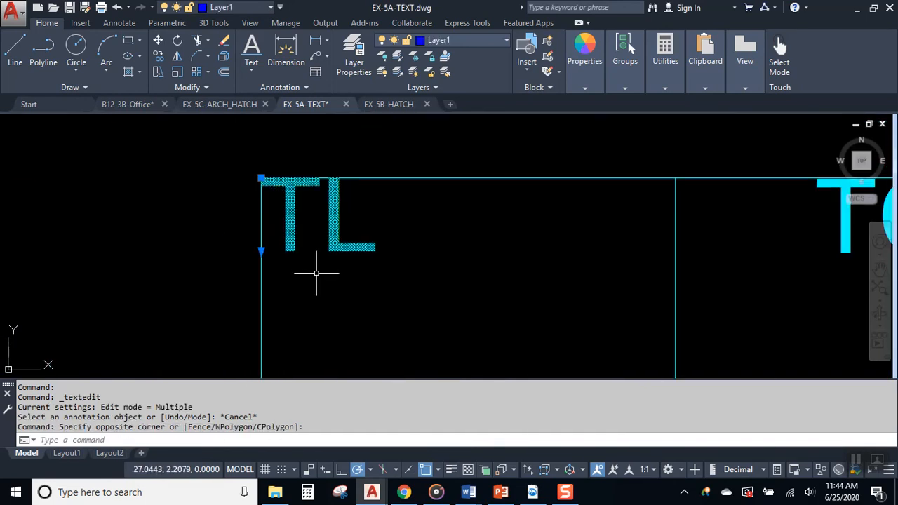
pyautogui.click(261, 178)
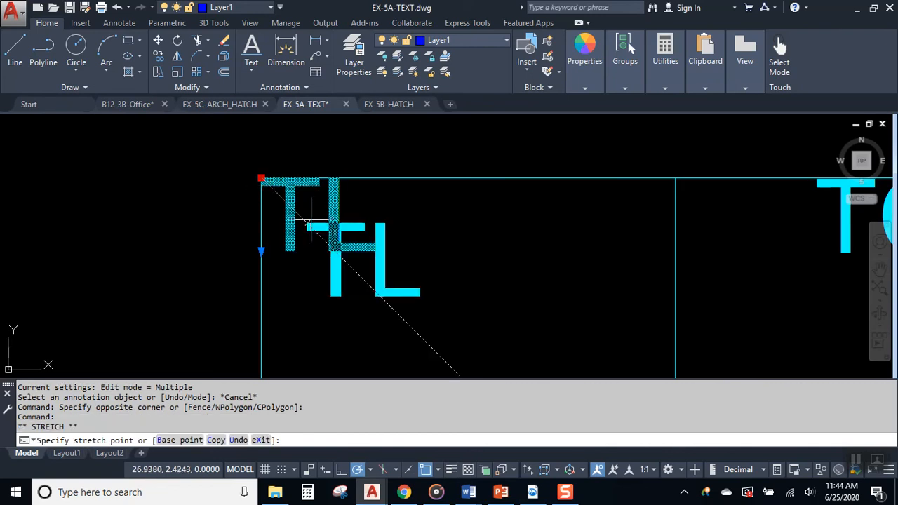
pyautogui.click(348, 265)
pyautogui.click(347, 264)
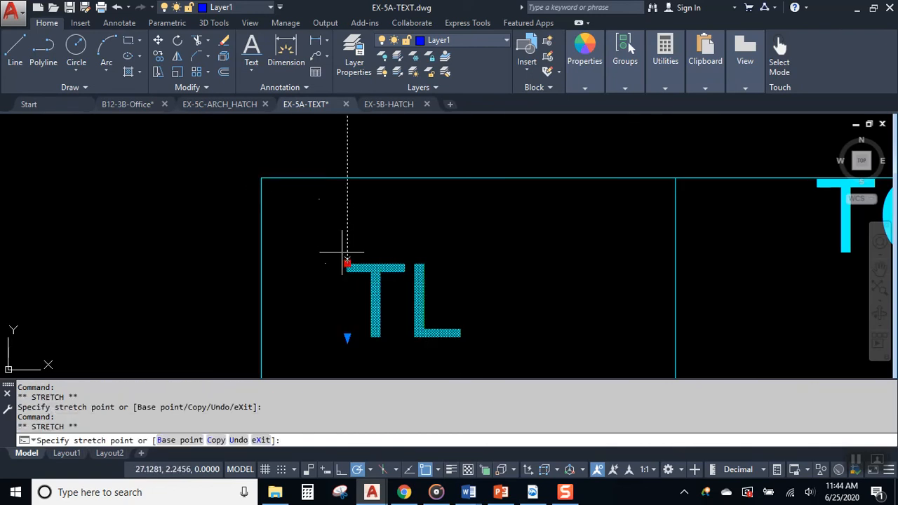
pyautogui.click(261, 178)
pyautogui.scroll(-2, 380, 237)
pyautogui.press('Escape')
pyautogui.moveTo(610, 236); pyautogui.dragTo(467, 224, button='middle')
pyautogui.click(467, 224)
pyautogui.click(400, 268)
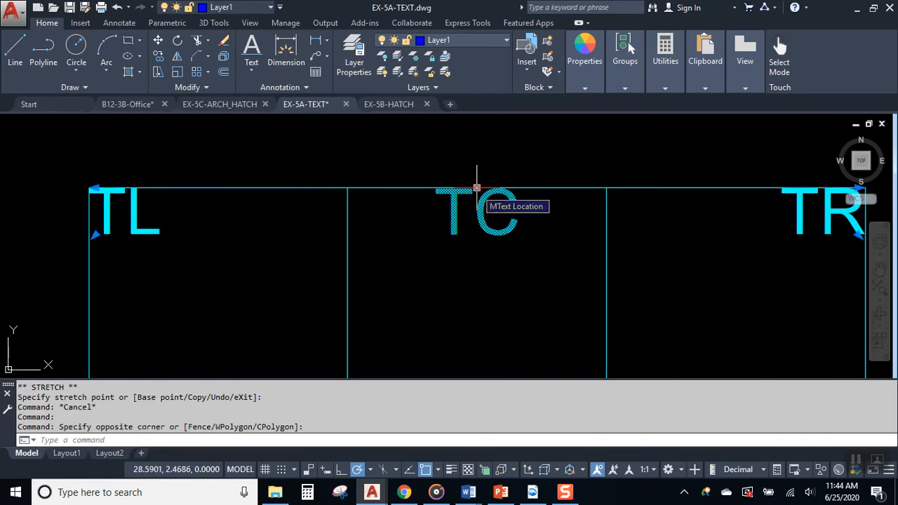
pyautogui.press('Escape')
pyautogui.moveTo(726, 261); pyautogui.dragTo(560, 232, button='middle')
pyautogui.click(643, 200)
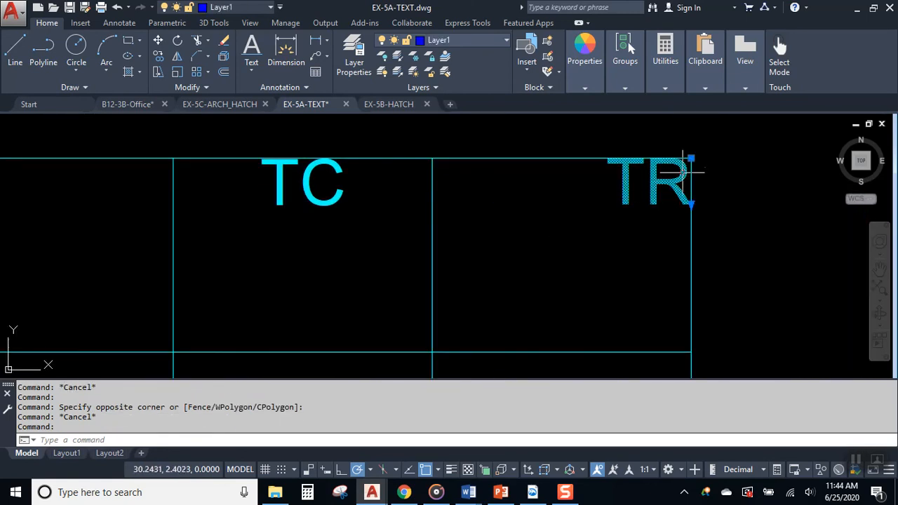
pyautogui.press('Escape')
pyautogui.moveTo(603, 306); pyautogui.dragTo(650, 154, button='middle')
pyautogui.click(677, 285)
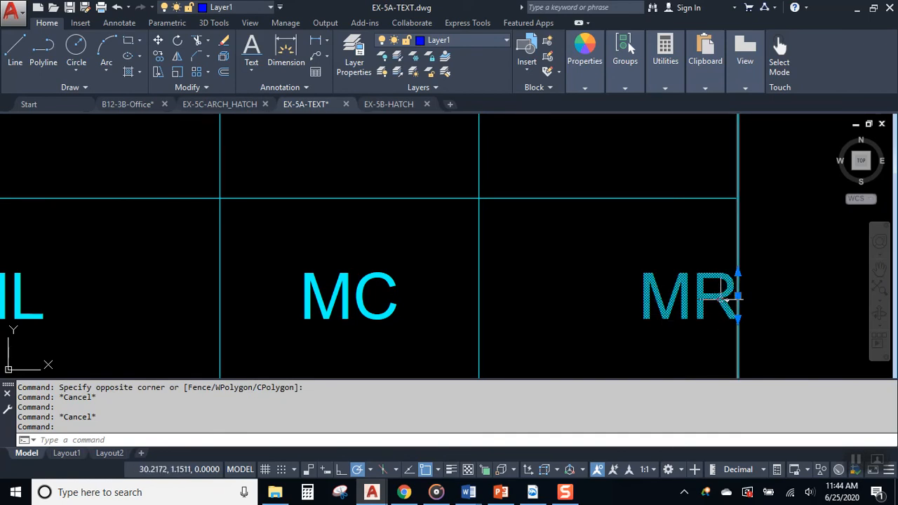
pyautogui.moveTo(340, 300); pyautogui.dragTo(579, 285, button='middle')
pyautogui.press('Escape')
pyautogui.click(255, 270)
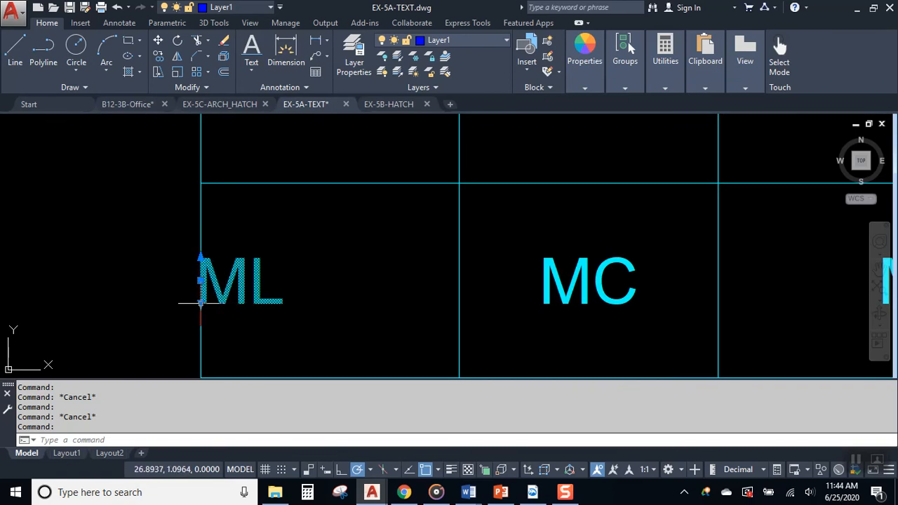
pyautogui.press('Escape')
pyautogui.click(611, 287)
pyautogui.click(541, 305)
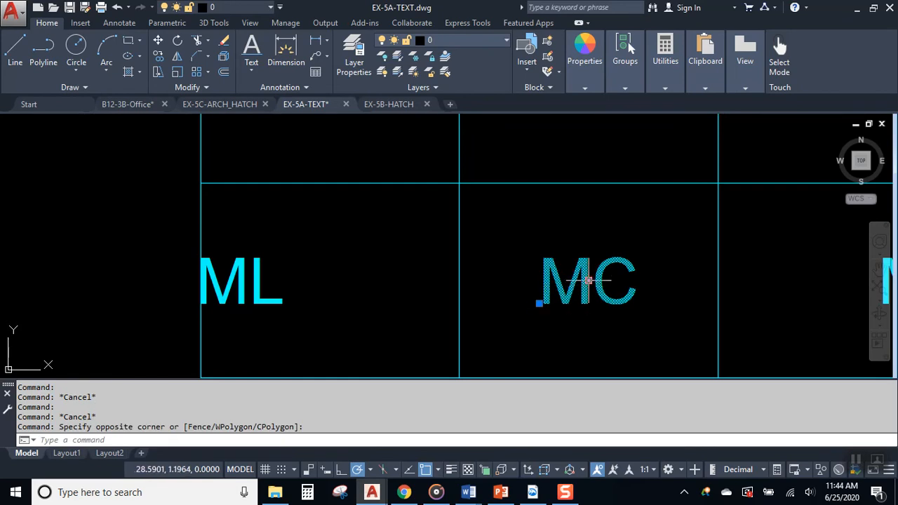
pyautogui.press('Escape')
pyautogui.moveTo(525, 275)
pyautogui.mouseDown(button='middle')
pyautogui.moveTo(535, 166)
pyautogui.moveTo(527, 255)
pyautogui.moveTo(506, 150)
pyautogui.mouseUp(button='middle')
pyautogui.click(238, 256)
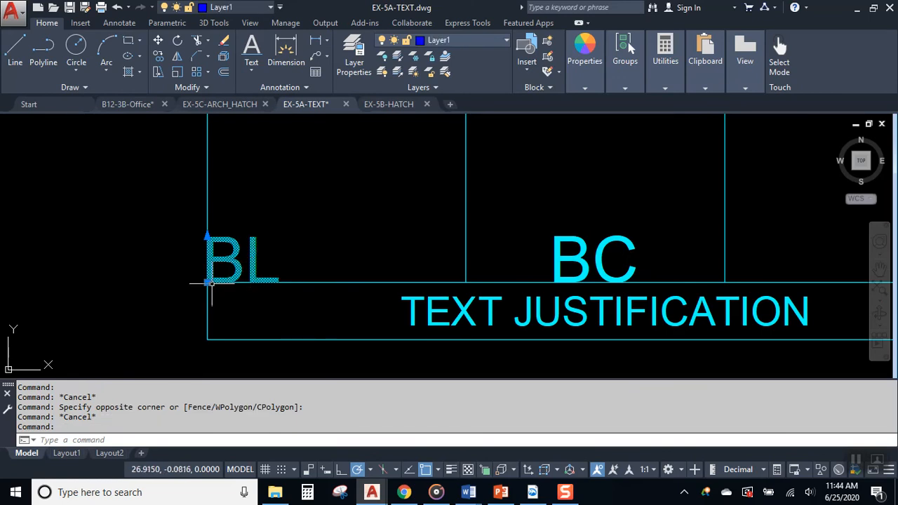
pyautogui.press('Escape')
pyautogui.click(601, 246)
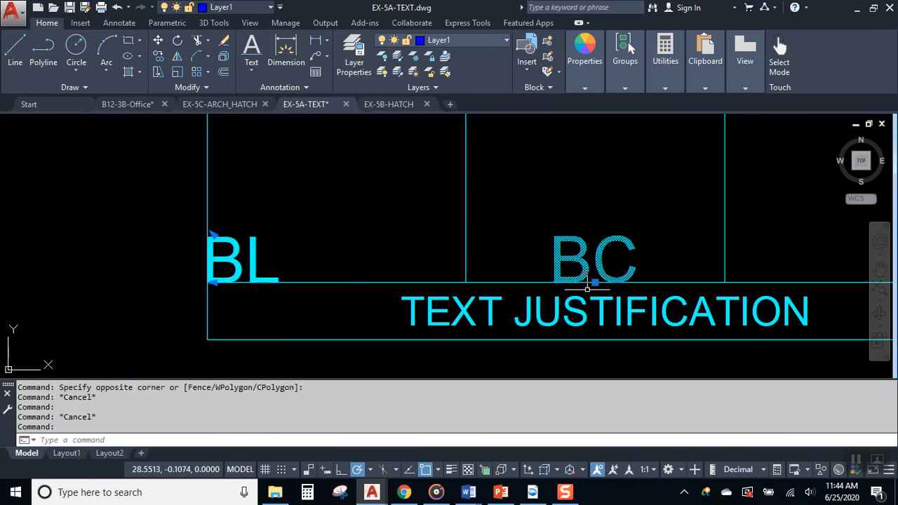
pyautogui.moveTo(729, 306); pyautogui.dragTo(366, 300, button='middle')
pyautogui.press('Escape')
pyautogui.click(523, 249)
pyautogui.click(622, 277)
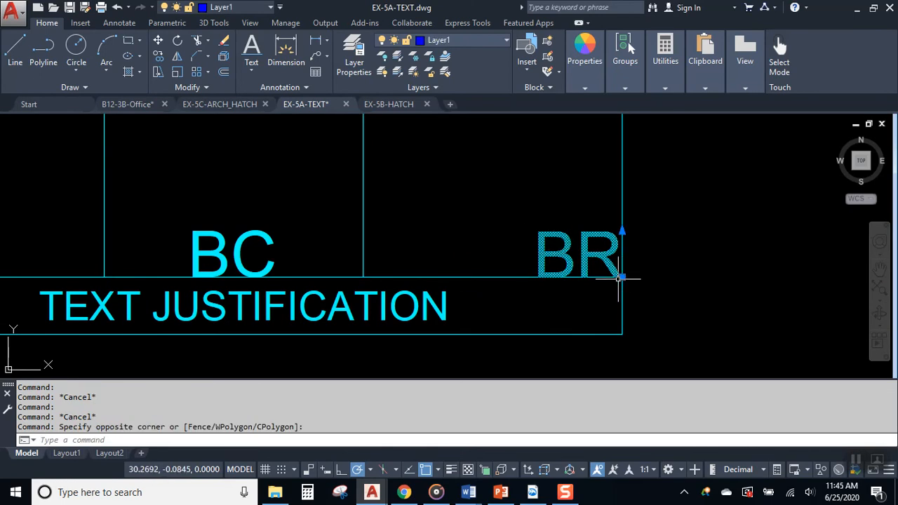
pyautogui.press('Escape')
pyautogui.press('Escape')
pyautogui.scroll(-3, 713, 312)
pyautogui.moveTo(437, 261); pyautogui.dragTo(618, 368, button='middle')
pyautogui.moveTo(257, 221); pyautogui.dragTo(371, 217, button='middle')
pyautogui.scroll(4, 311, 195)
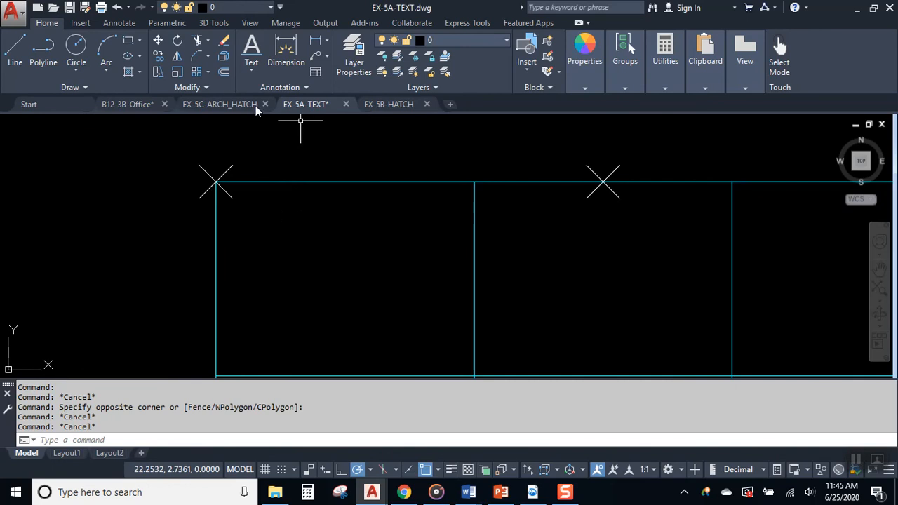
# - Place single-line text TOP L, top-left justified at the grid's top-left corner, height 0.2000
pyautogui.click(251, 64)
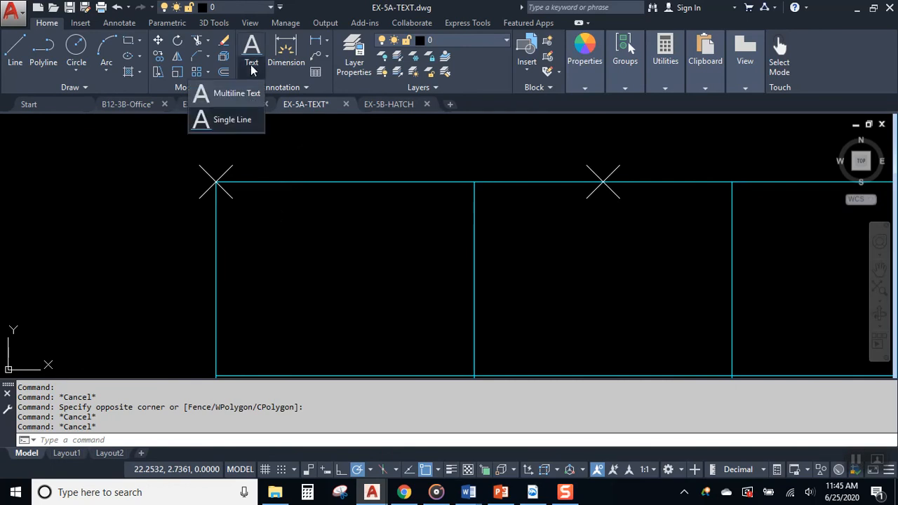
pyautogui.click(237, 118)
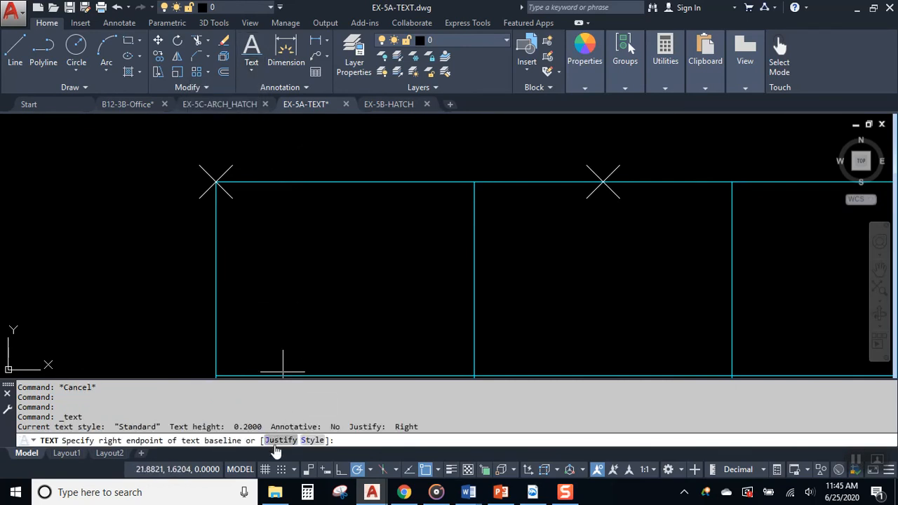
pyautogui.click(279, 440)
pyautogui.click(302, 440)
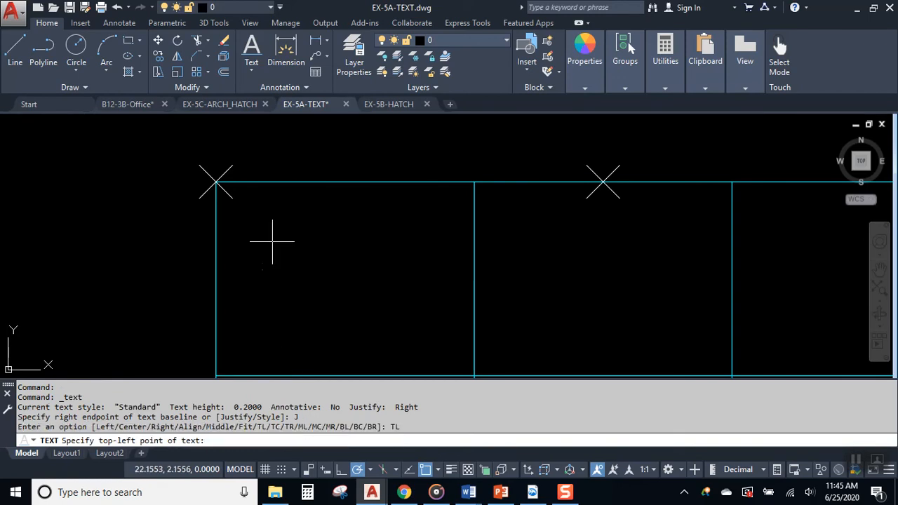
pyautogui.click(216, 182)
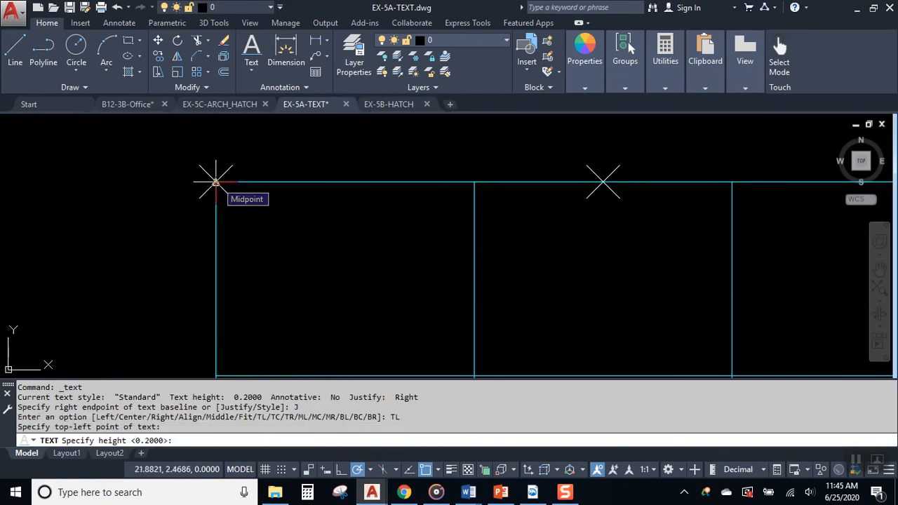
pyautogui.press('Return')
pyautogui.press('Return')
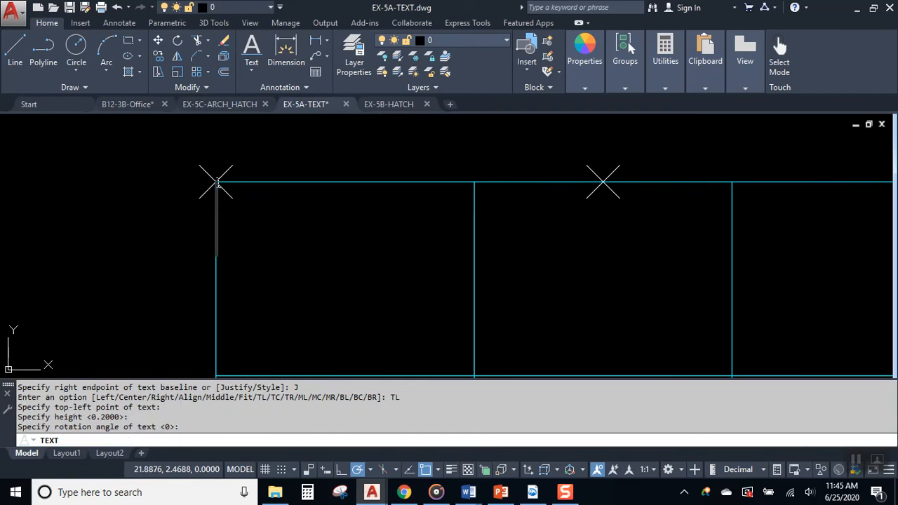
pyautogui.write('TOP')
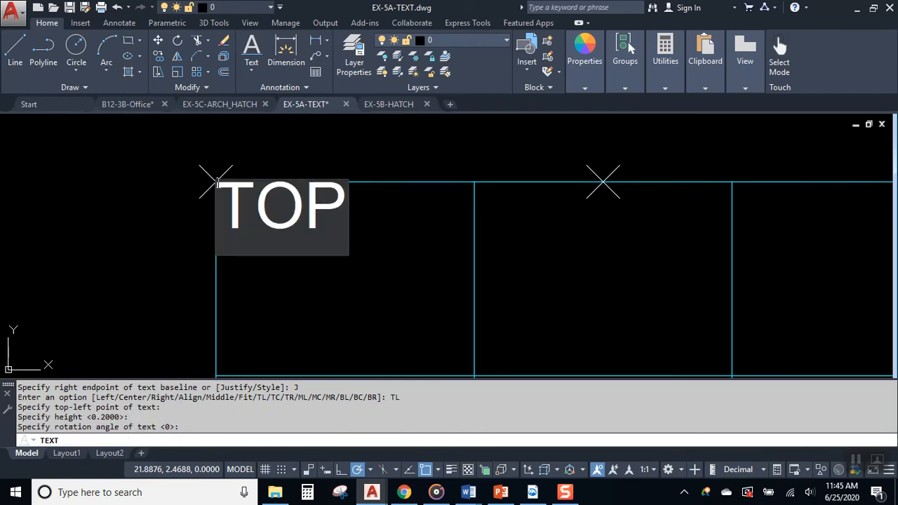
pyautogui.write(' R')
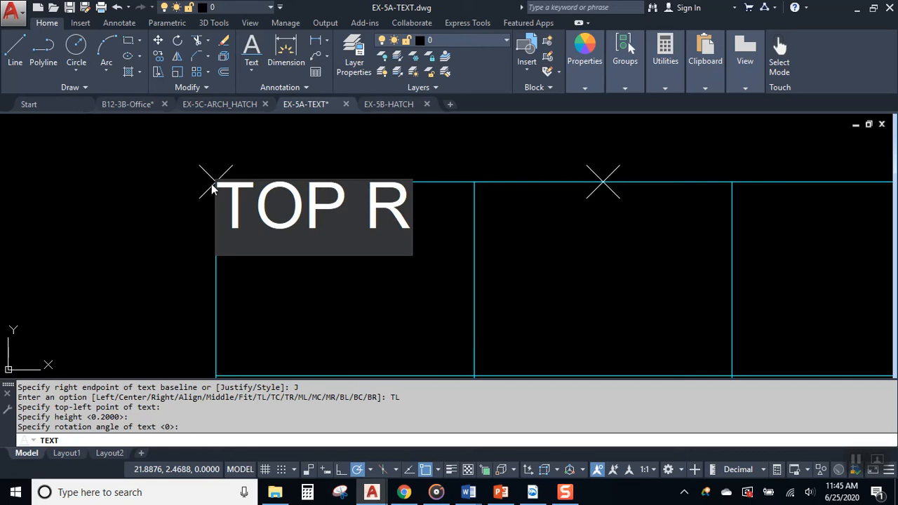
pyautogui.press('BackSpace')
pyautogui.write('L')
pyautogui.press('Return')
pyautogui.press('Return')
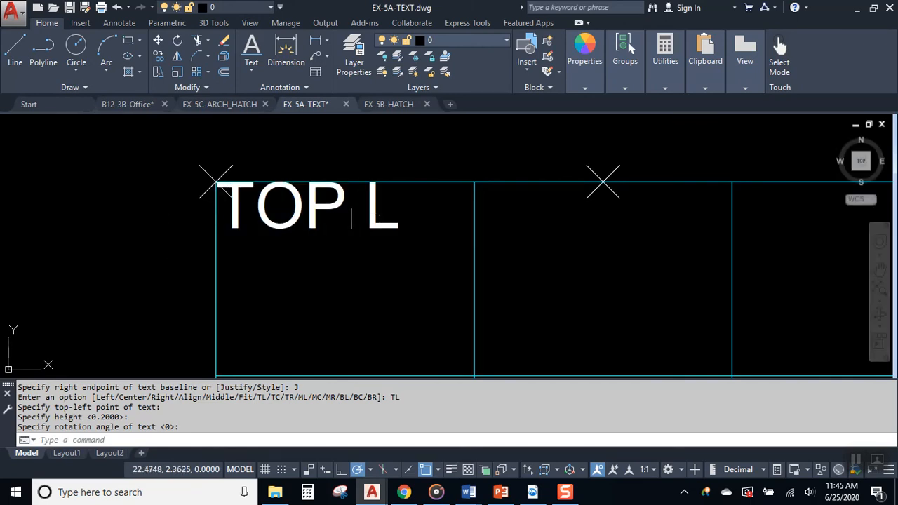
# - Select the TOP L text to check it, then clear the selection
pyautogui.click(357, 216)
pyautogui.click(219, 181)
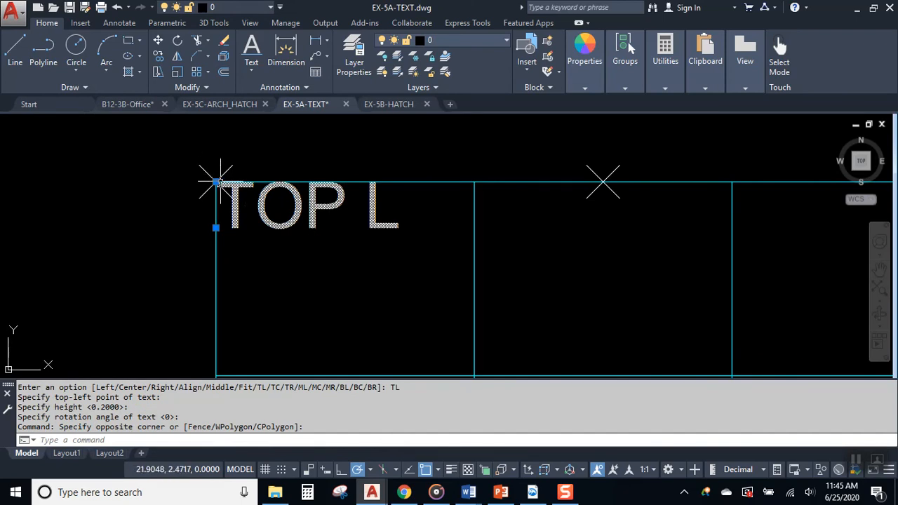
pyautogui.press('Escape')
pyautogui.scroll(-2, 461, 245)
pyautogui.moveTo(514, 277); pyautogui.dragTo(403, 203, button='middle')
pyautogui.scroll(-2, 346, 207)
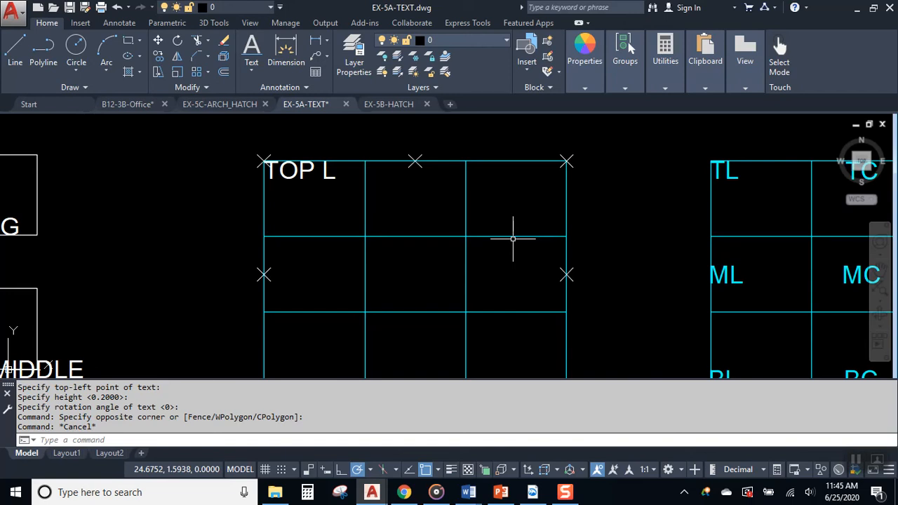
pyautogui.scroll(-2, 610, 211)
pyautogui.moveTo(611, 211); pyautogui.dragTo(486, 202, button='middle')
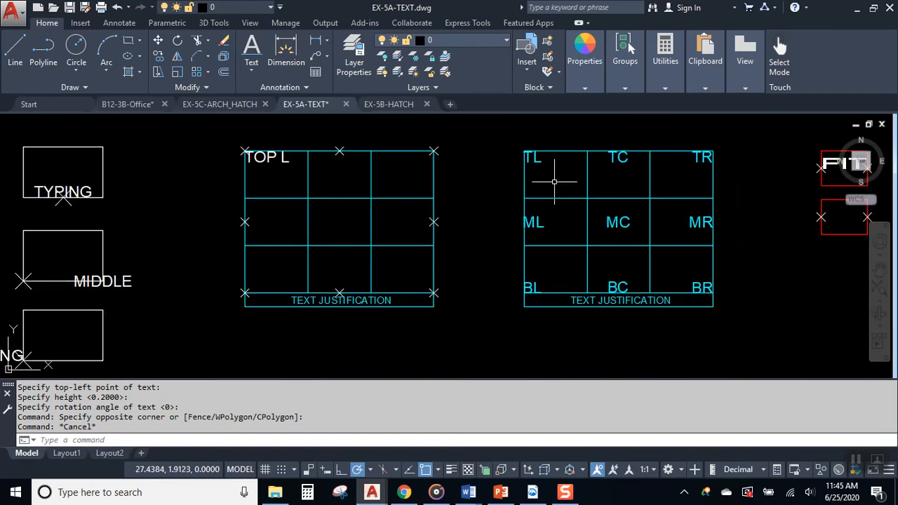
pyautogui.click(535, 158)
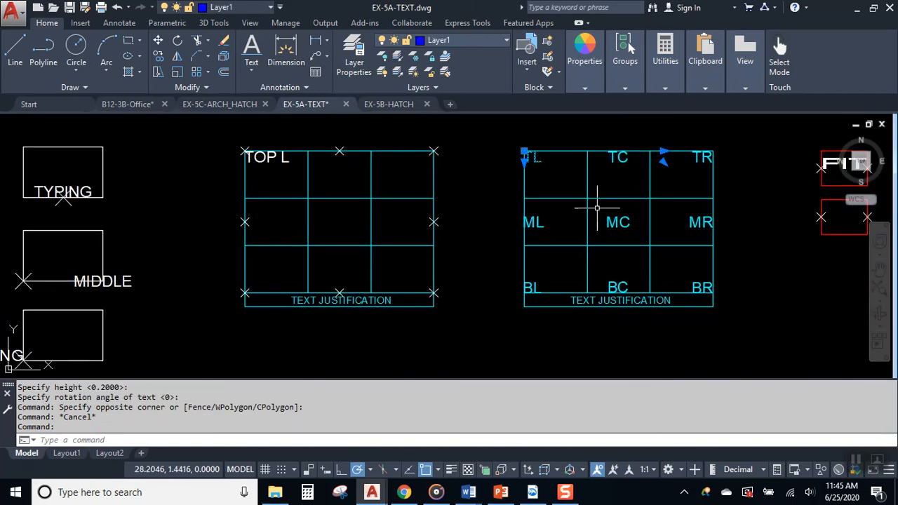
pyautogui.press('Escape')
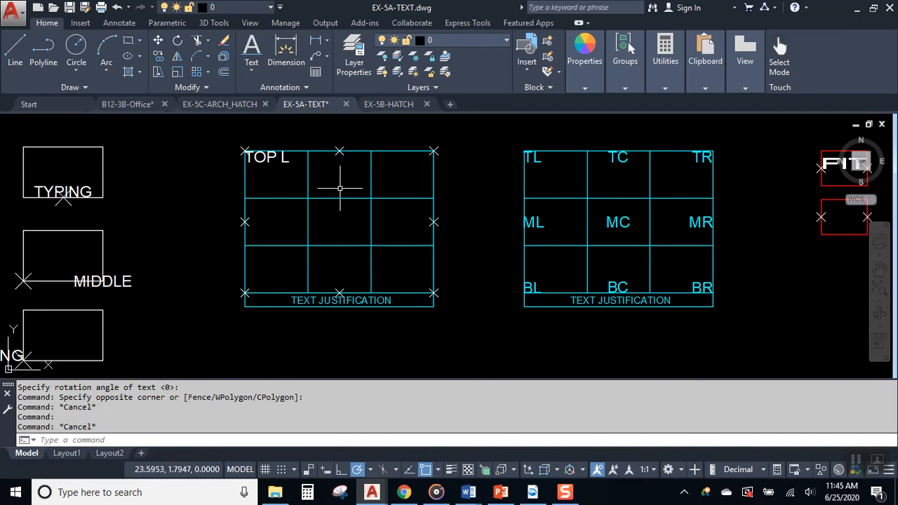
pyautogui.click(608, 225)
pyautogui.press('Escape')
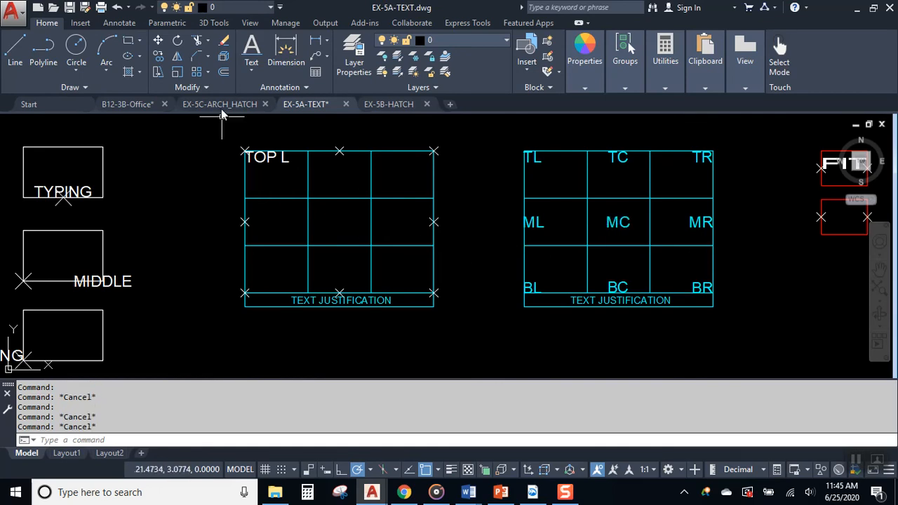
# - Start single-line text with MC justification and enable object snap tracking
pyautogui.click(251, 47)
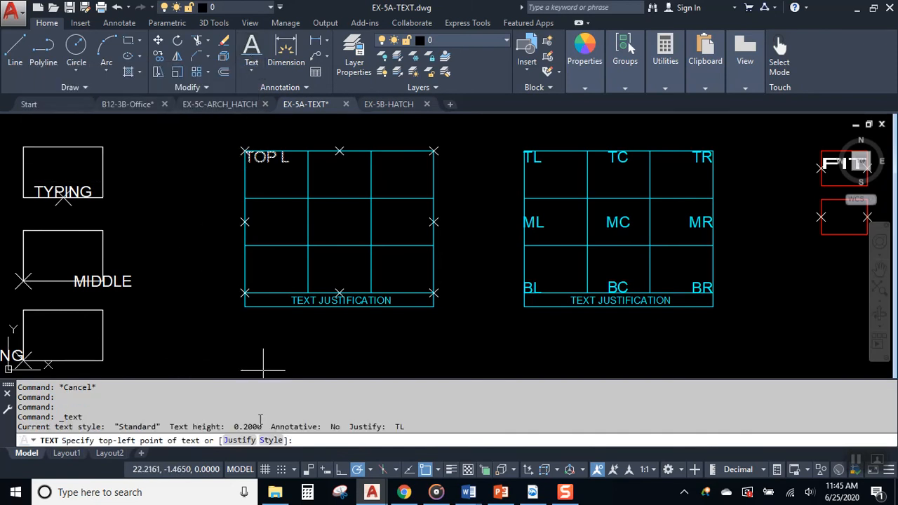
pyautogui.click(245, 440)
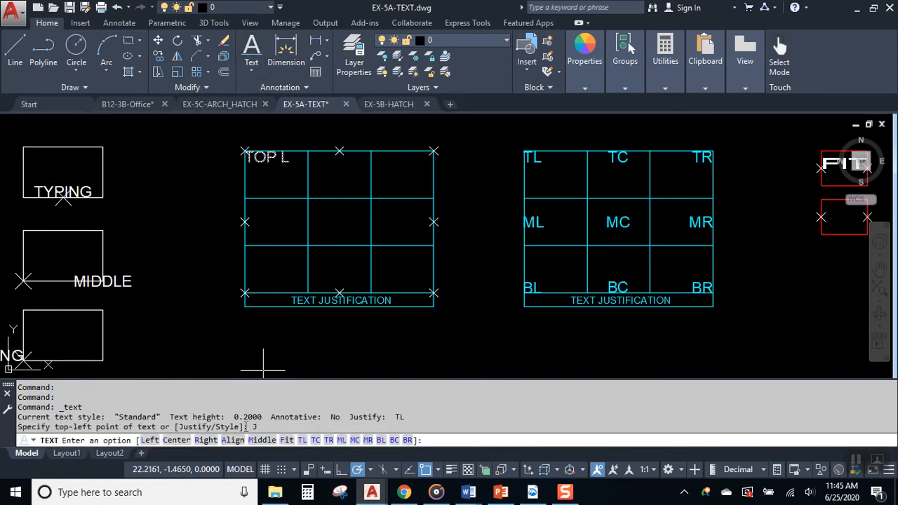
pyautogui.click(353, 440)
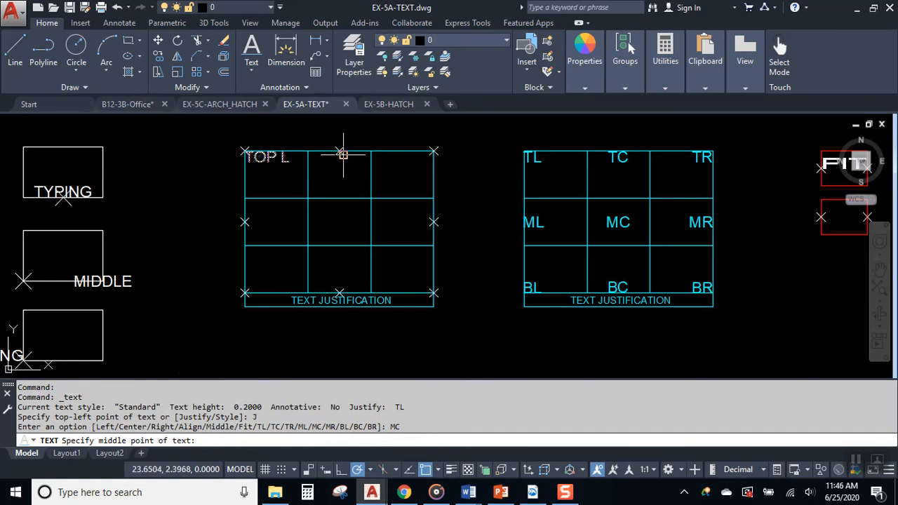
pyautogui.click(409, 470)
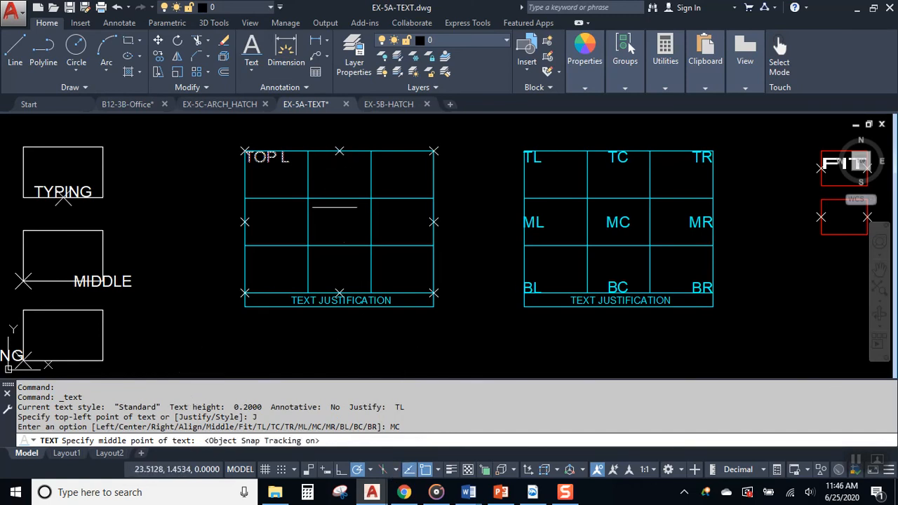
pyautogui.scroll(2, 332, 180)
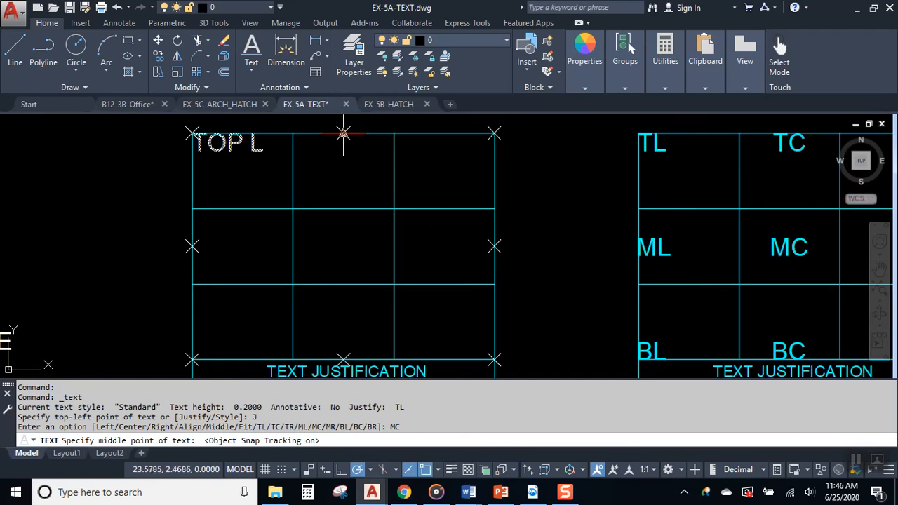
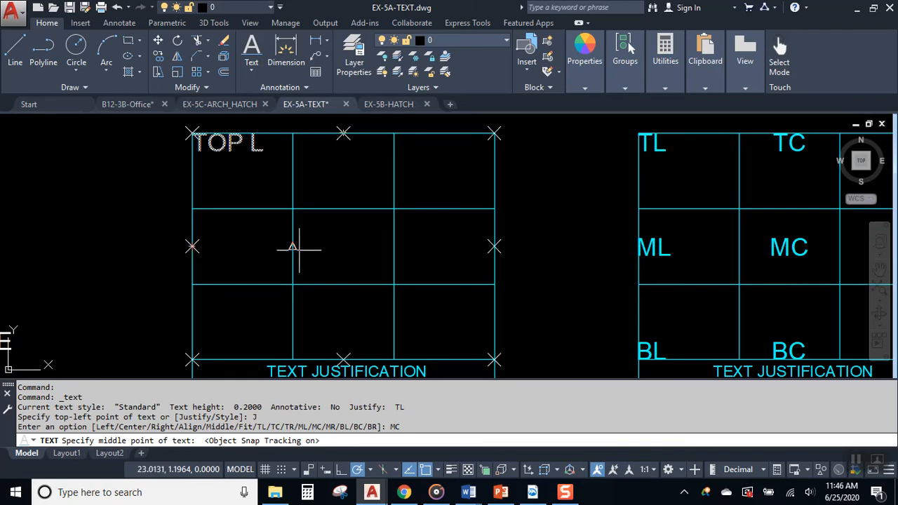
# - Place the text MC at the middle cell's centre with height 0.2 and rotation 0
pyautogui.click(343, 245)
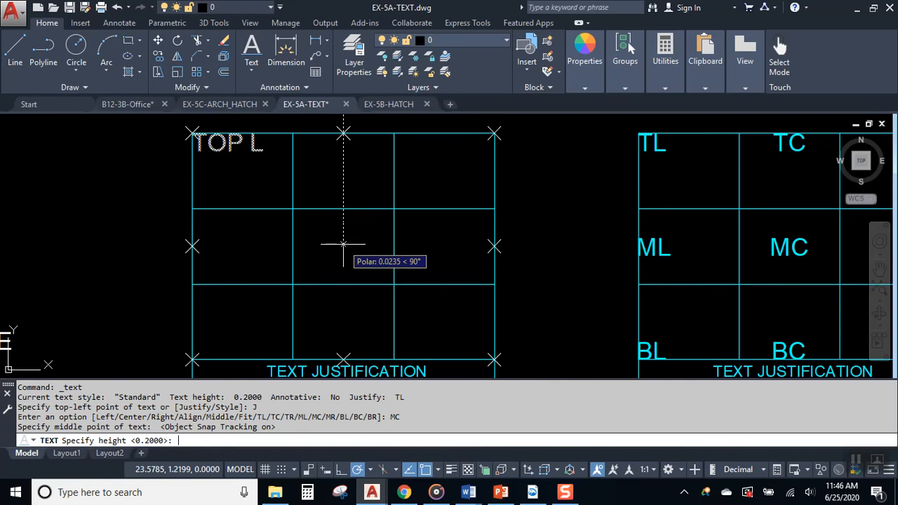
pyautogui.press('Return')
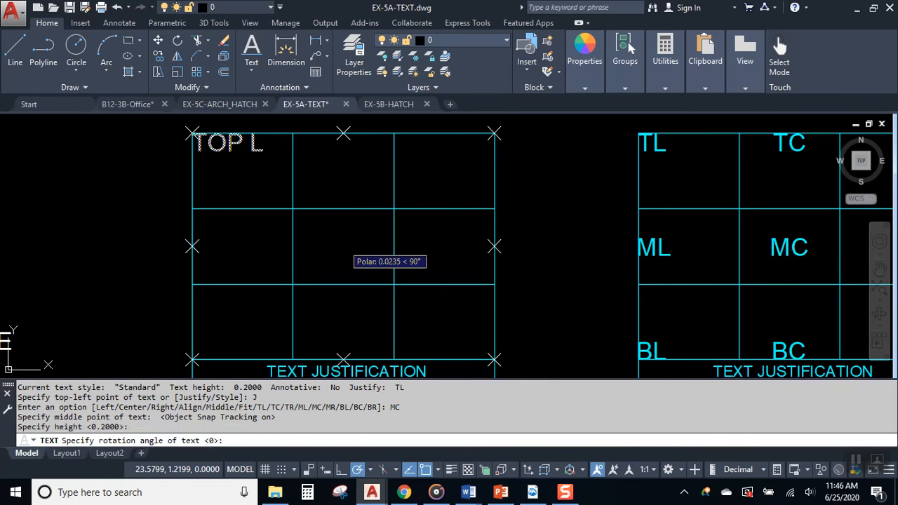
pyautogui.press('Return')
pyautogui.write('MC')
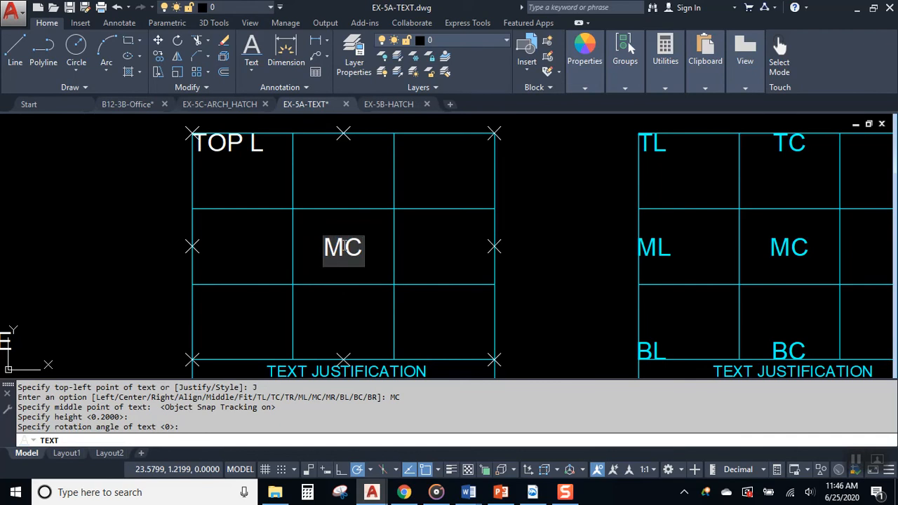
pyautogui.press('Return')
pyautogui.press('Return')
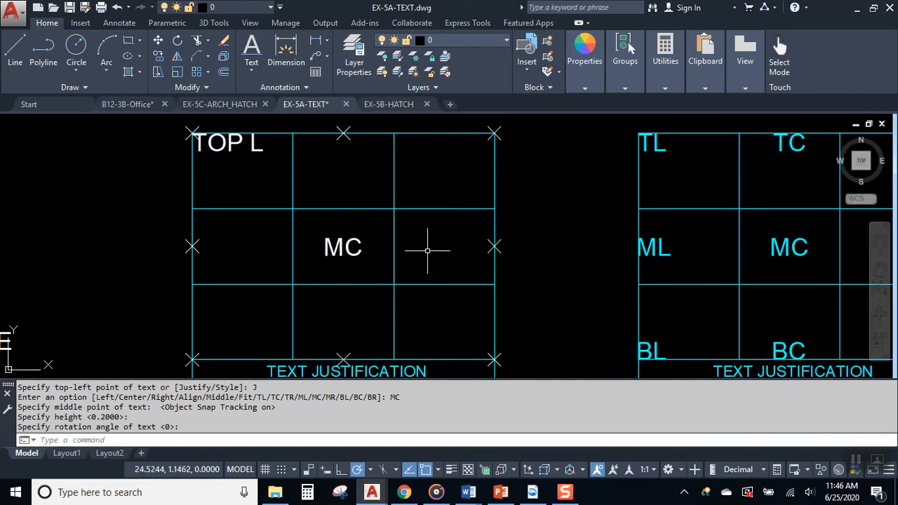
# - Grip-move the MC text out to the right of the grid
pyautogui.moveTo(367, 248); pyautogui.dragTo(361, 257)
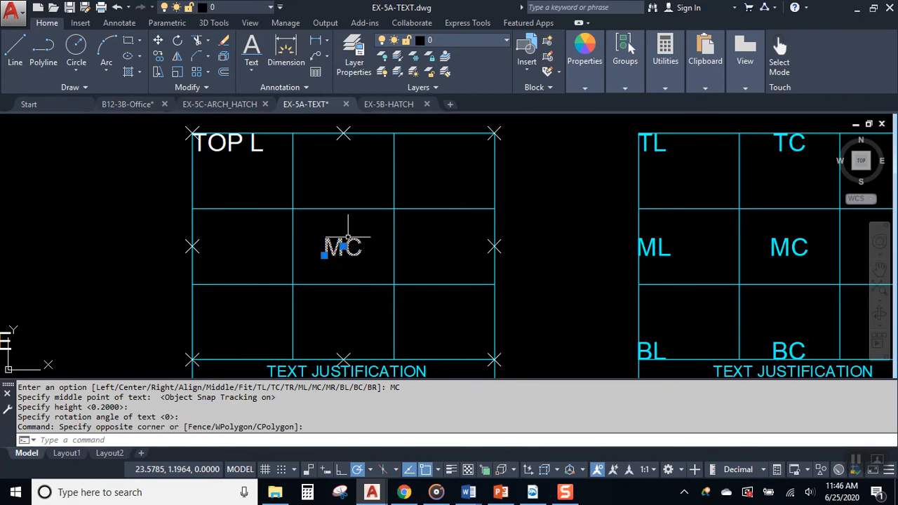
pyautogui.click(326, 133)
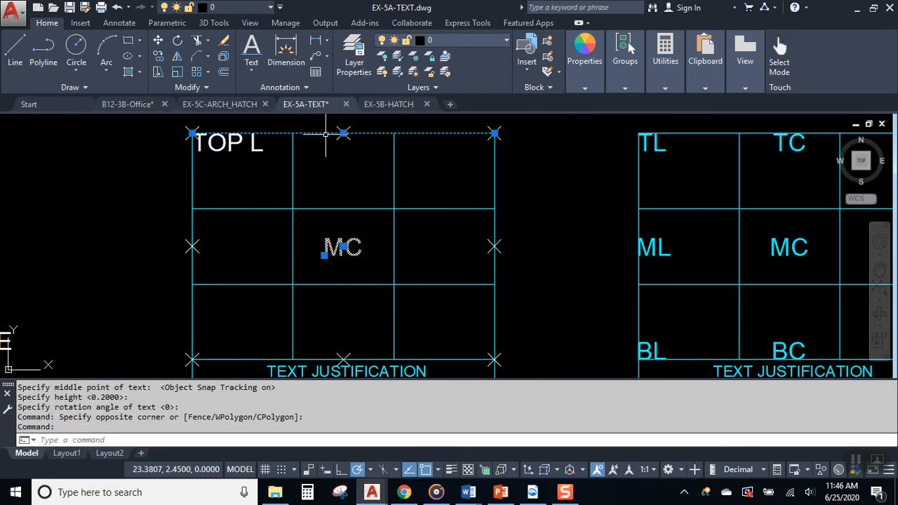
pyautogui.press('Escape')
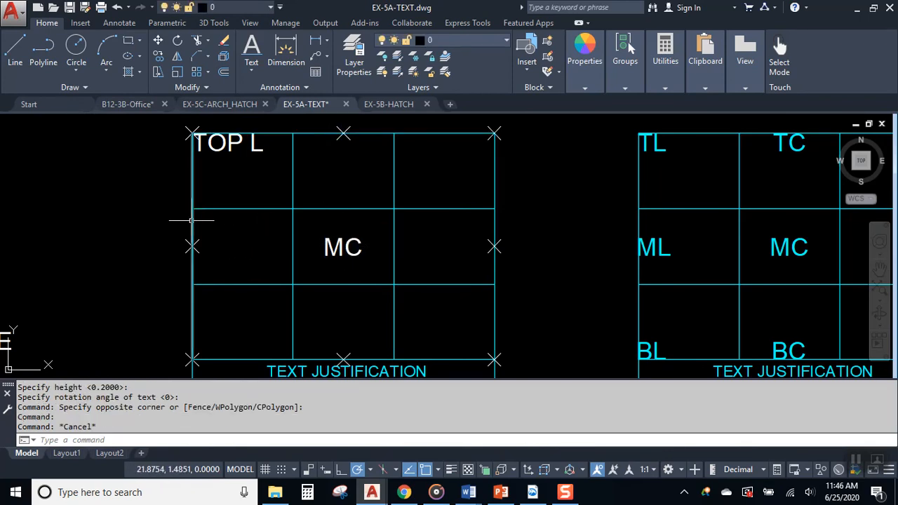
pyautogui.click(192, 221)
pyautogui.press('Escape')
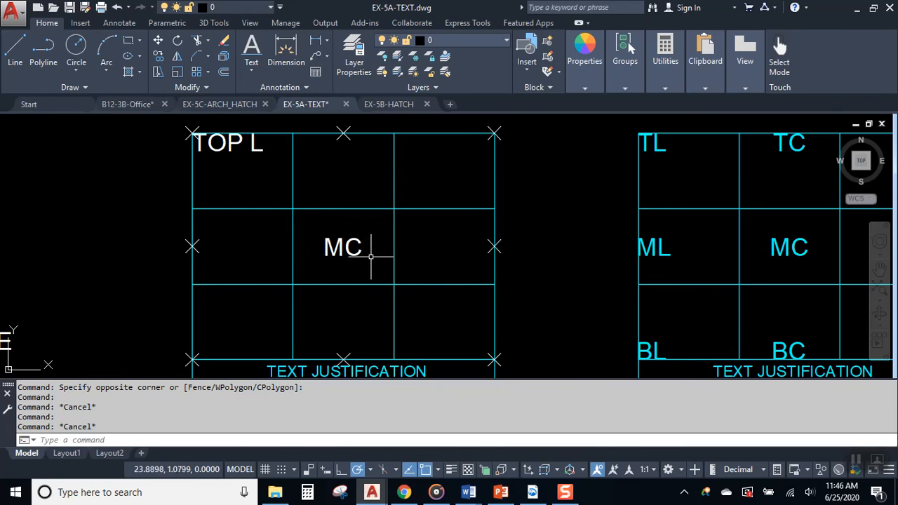
pyautogui.moveTo(431, 245); pyautogui.dragTo(311, 245, button='middle')
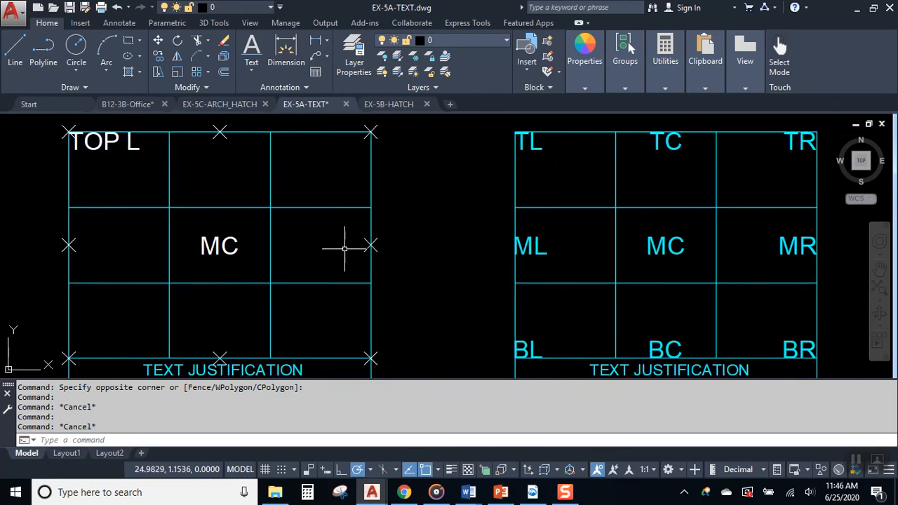
pyautogui.click(261, 276)
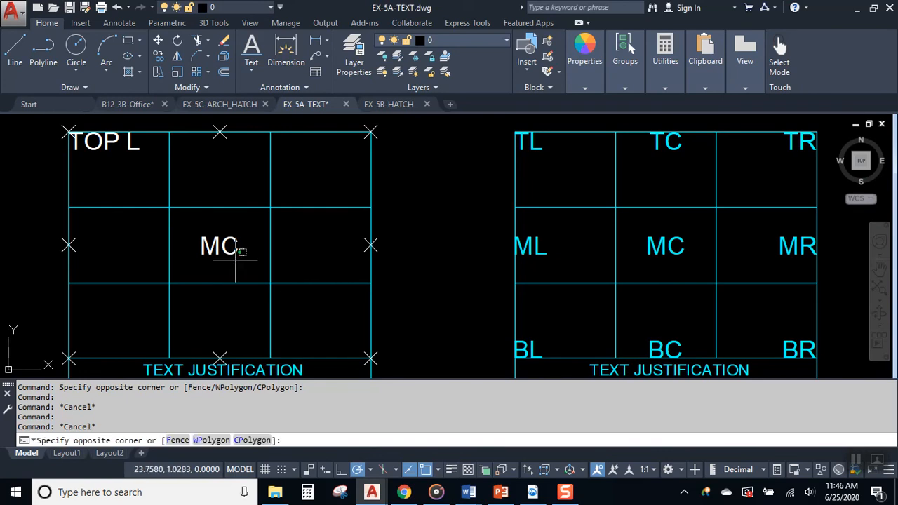
pyautogui.click(229, 254)
pyautogui.click(201, 254)
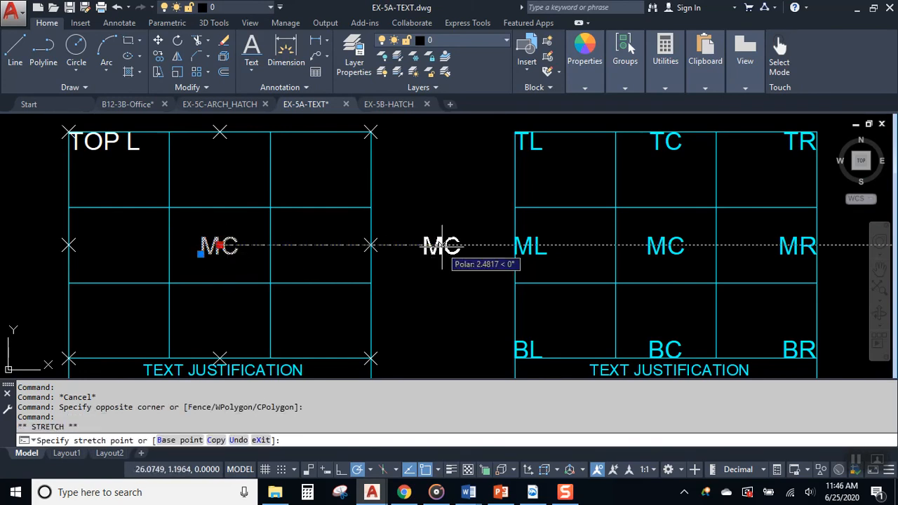
pyautogui.click(425, 254)
pyautogui.press('Escape')
# - Draw two diagonal lines corner to corner across the middle cell, forming an X
pyautogui.write('l')
pyautogui.press('Return')
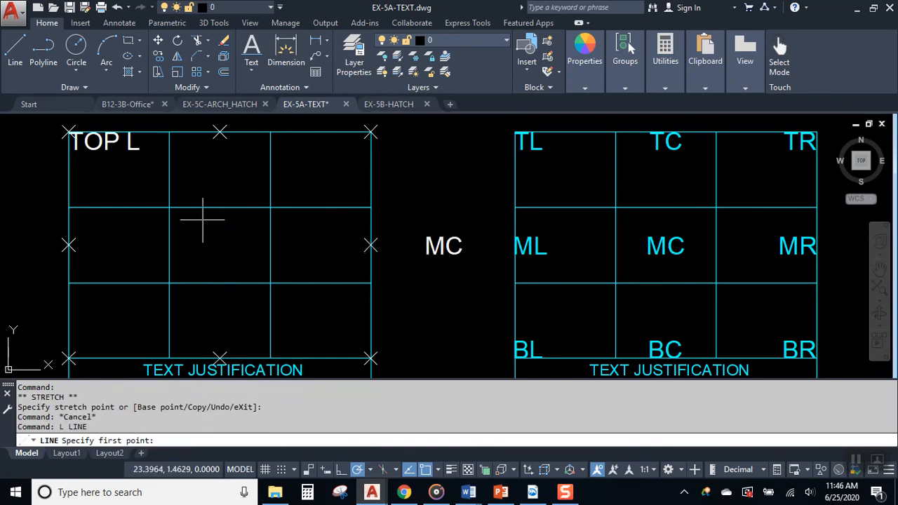
pyautogui.click(169, 208)
pyautogui.click(270, 282)
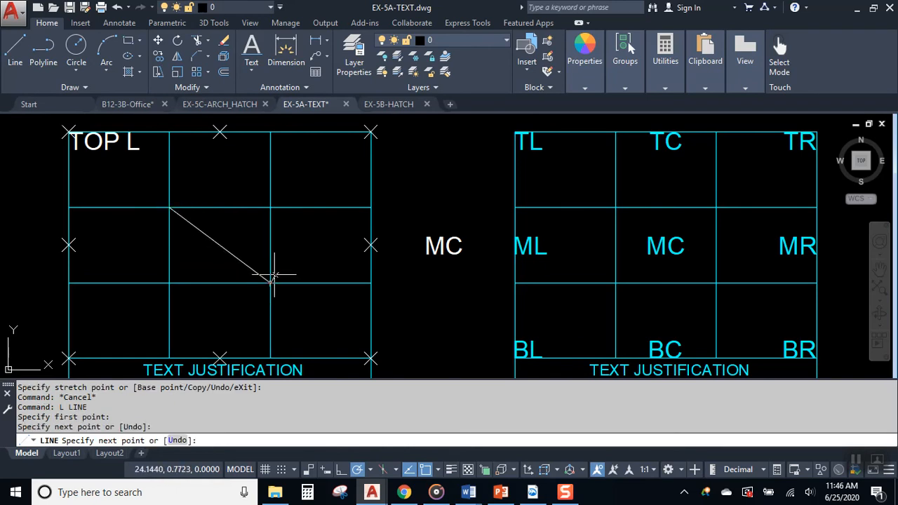
pyautogui.press('Return')
pyautogui.press('Return')
pyautogui.click(271, 208)
pyautogui.click(169, 282)
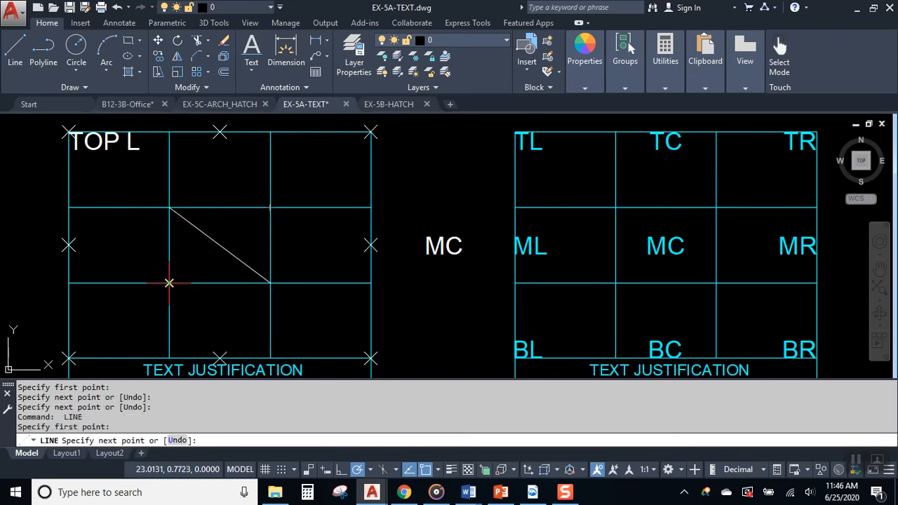
pyautogui.press('Escape')
# - Grip-move MC's insertion point to the intersection of the diagonals
pyautogui.click(440, 257)
pyautogui.scroll(3, 437, 253)
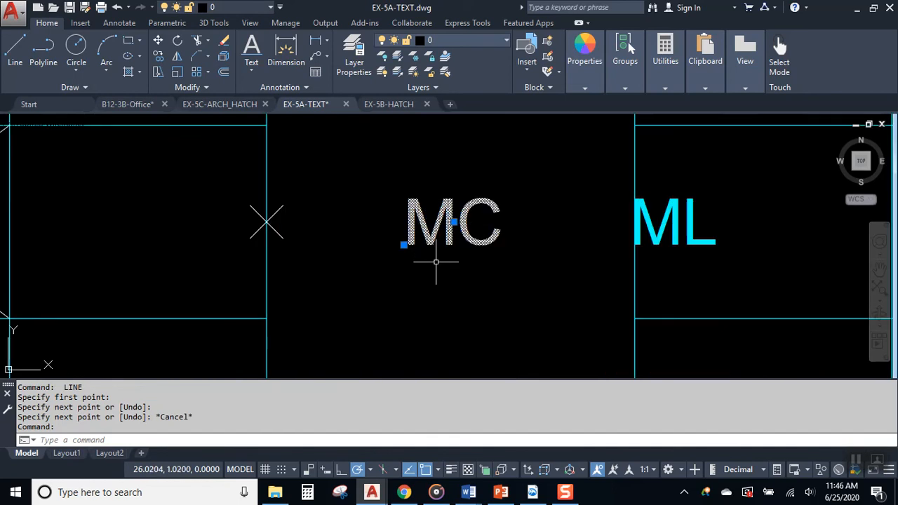
pyautogui.click(454, 222)
pyautogui.scroll(-3, 484, 249)
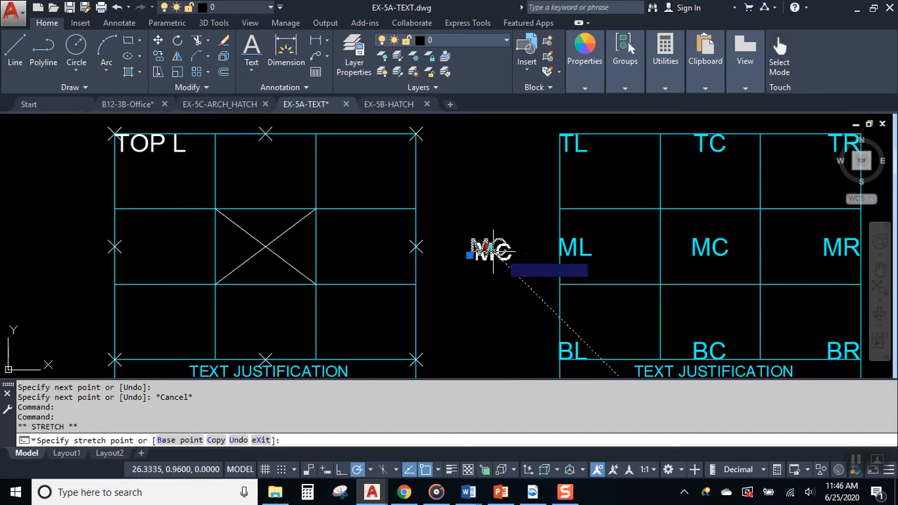
pyautogui.scroll(3, 246, 294)
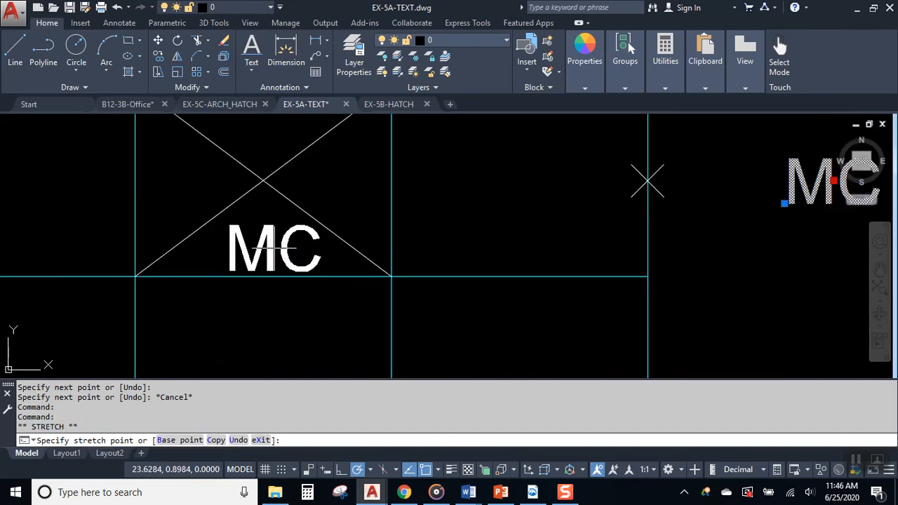
pyautogui.click(264, 181)
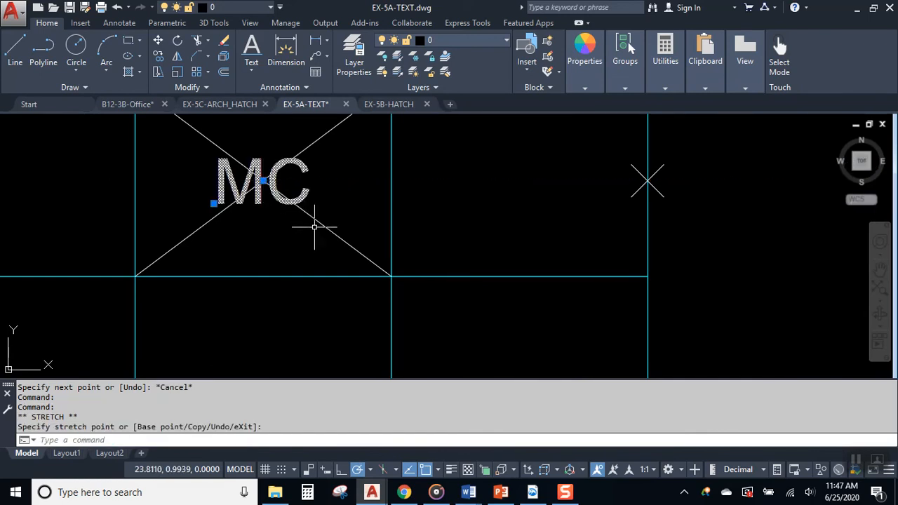
pyautogui.press('Escape')
# - Erase the two diagonal guide lines
pyautogui.click(320, 139)
pyautogui.click(281, 143)
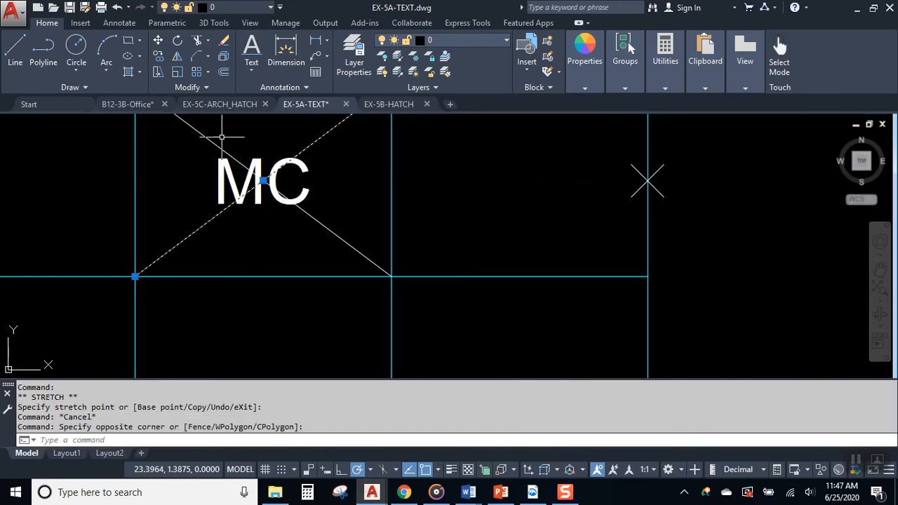
pyautogui.click(271, 146)
pyautogui.click(186, 140)
pyautogui.press('Delete')
pyautogui.scroll(-2, 274, 226)
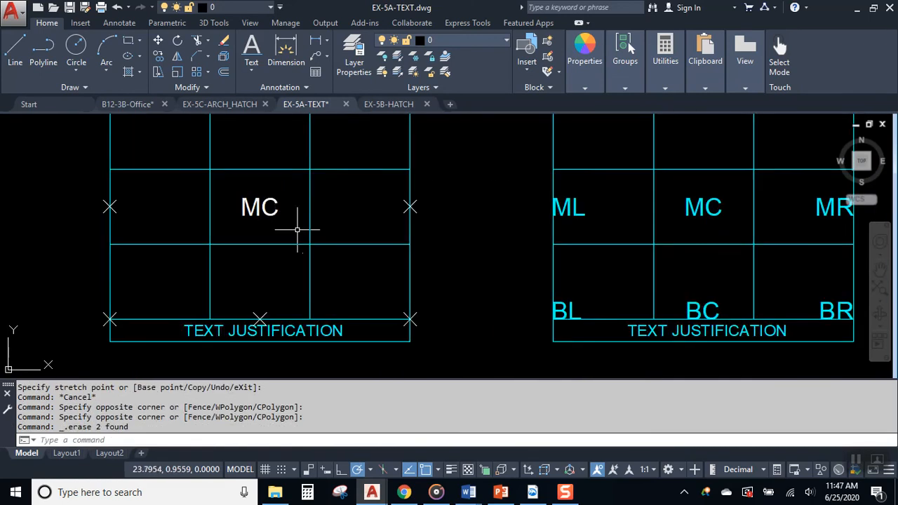
# - Pan across the drawing to review the align text, red lines and FIT boxes
pyautogui.moveTo(467, 237)
pyautogui.mouseDown(button='middle')
pyautogui.moveTo(317, 286)
pyautogui.moveTo(301, 250)
pyautogui.mouseUp(button='middle')
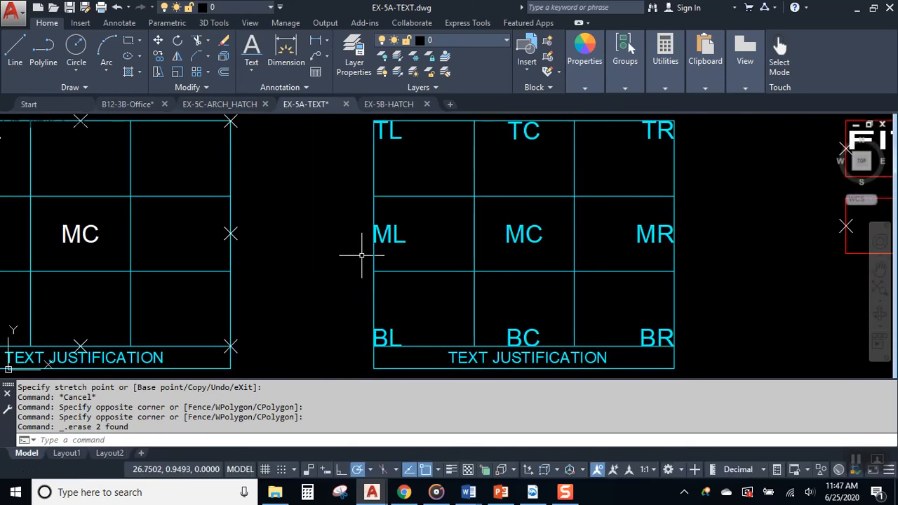
pyautogui.scroll(-2, 362, 258)
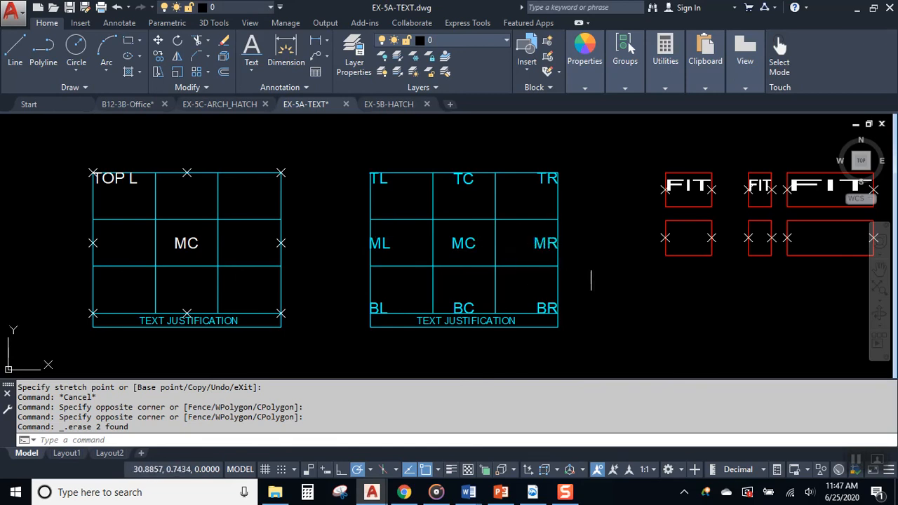
pyautogui.moveTo(591, 267); pyautogui.dragTo(325, 277, button='middle')
pyautogui.moveTo(560, 295); pyautogui.dragTo(451, 296, button='middle')
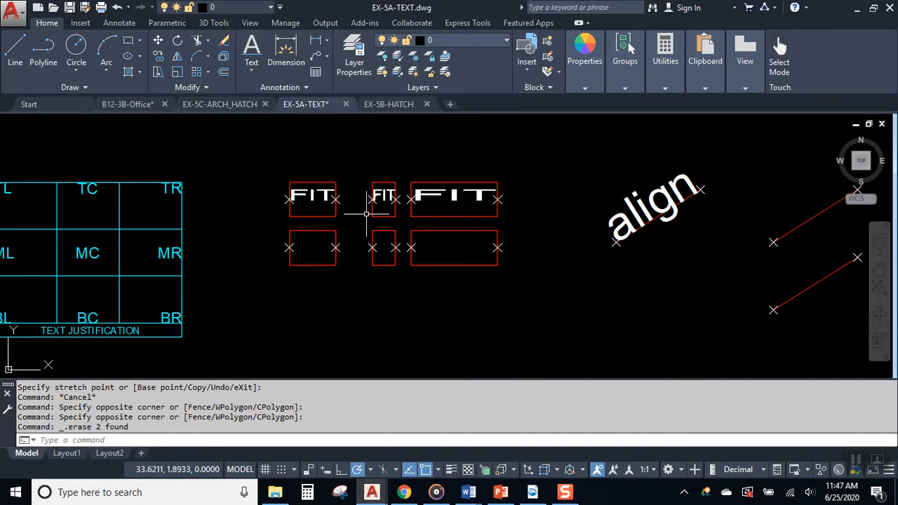
pyautogui.scroll(2, 341, 226)
pyautogui.moveTo(737, 298); pyautogui.dragTo(476, 301, button='middle')
pyautogui.moveTo(204, 254); pyautogui.dragTo(539, 287, button='middle')
pyautogui.scroll(2, 435, 293)
pyautogui.moveTo(413, 307); pyautogui.dragTo(401, 285, button='middle')
# - Add the name as Fit text between the lower-left box's X marks at 0.2000 height
pyautogui.click(251, 73)
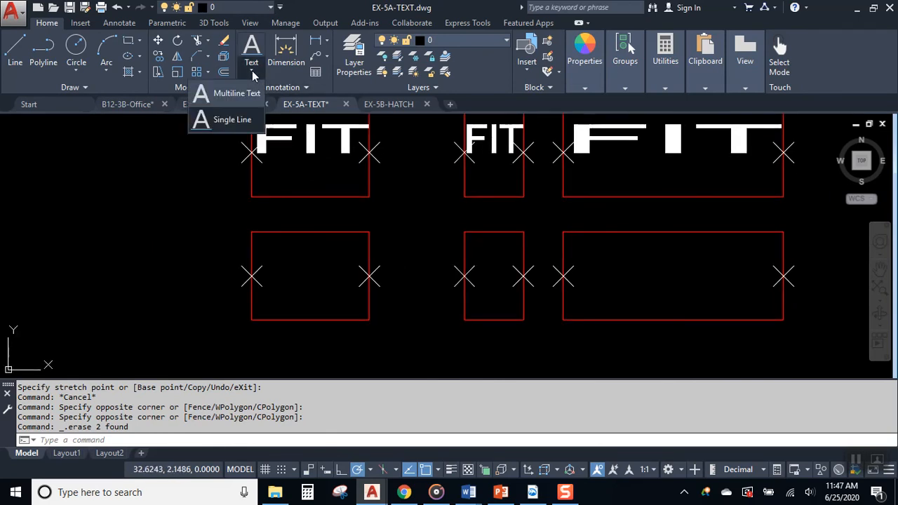
pyautogui.click(230, 119)
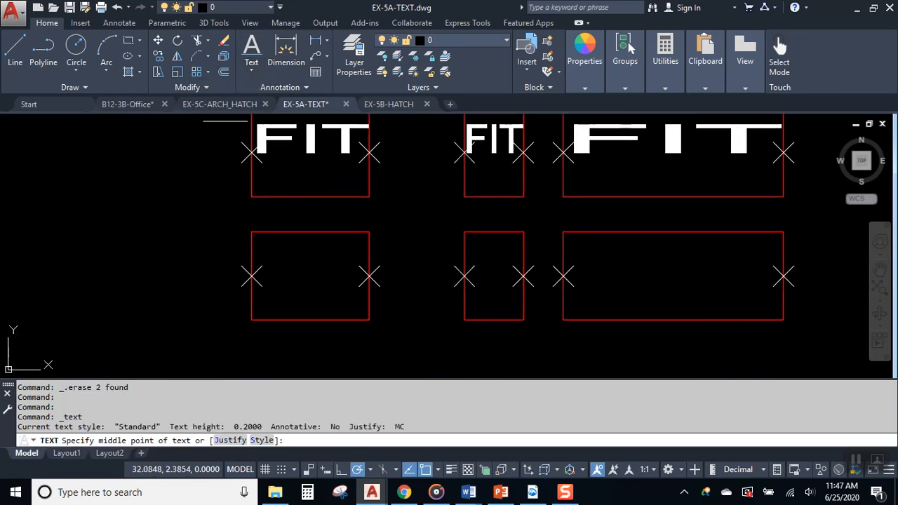
pyautogui.click(230, 441)
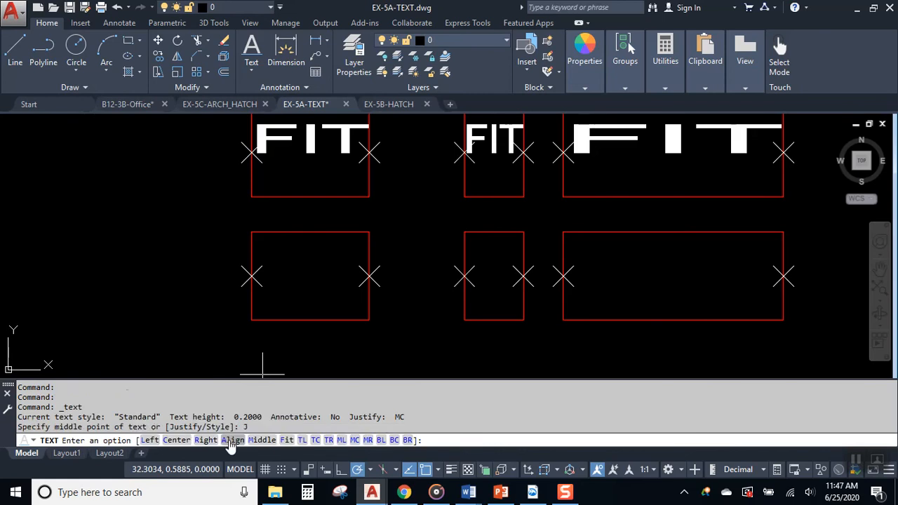
pyautogui.click(288, 441)
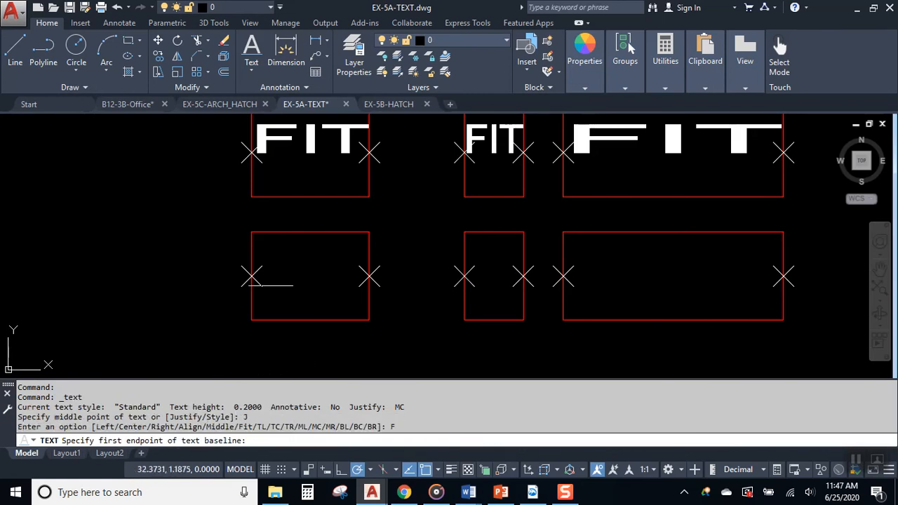
pyautogui.click(252, 275)
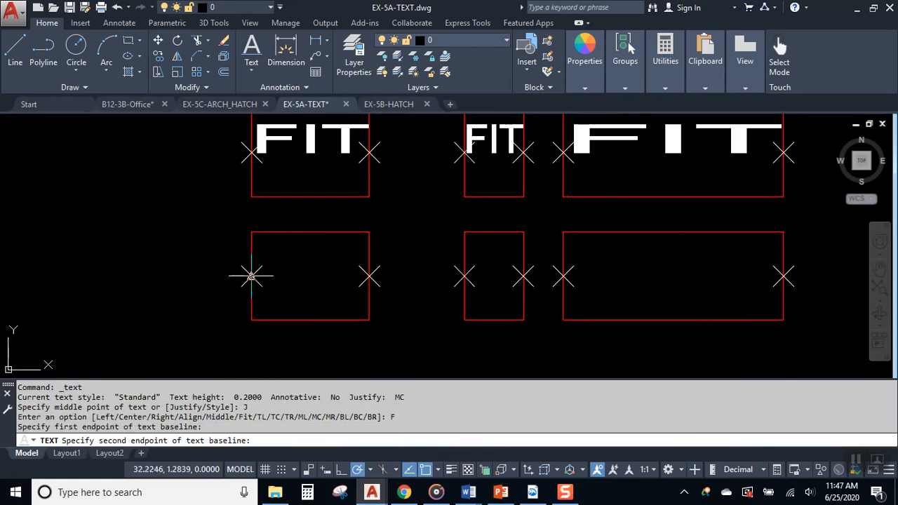
pyautogui.click(369, 276)
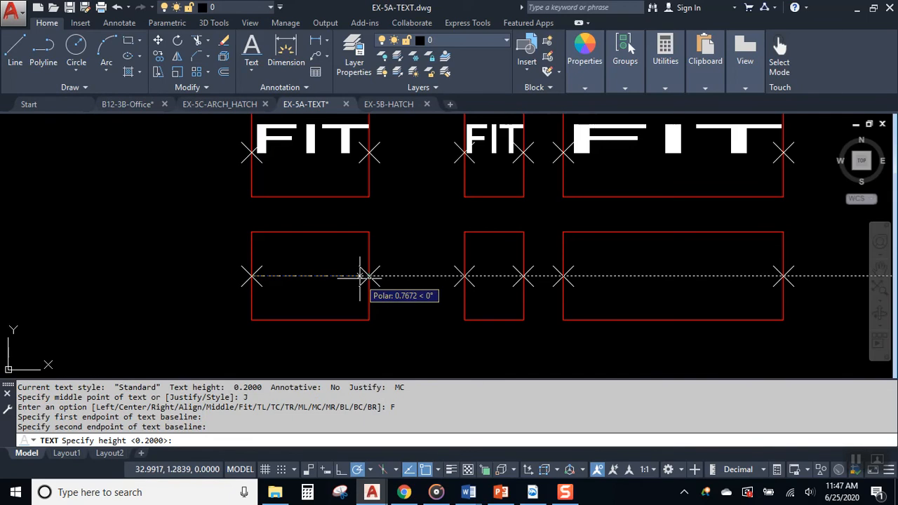
pyautogui.press('Return')
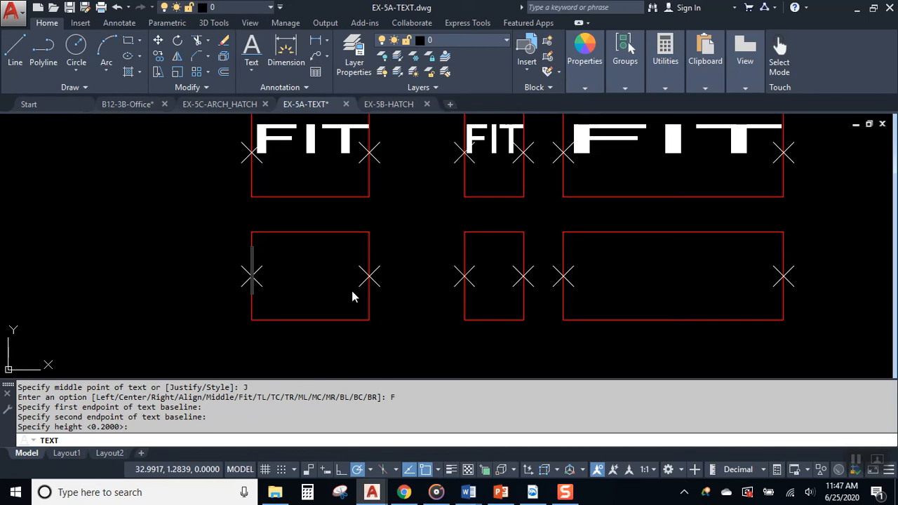
pyautogui.write('DARREN')
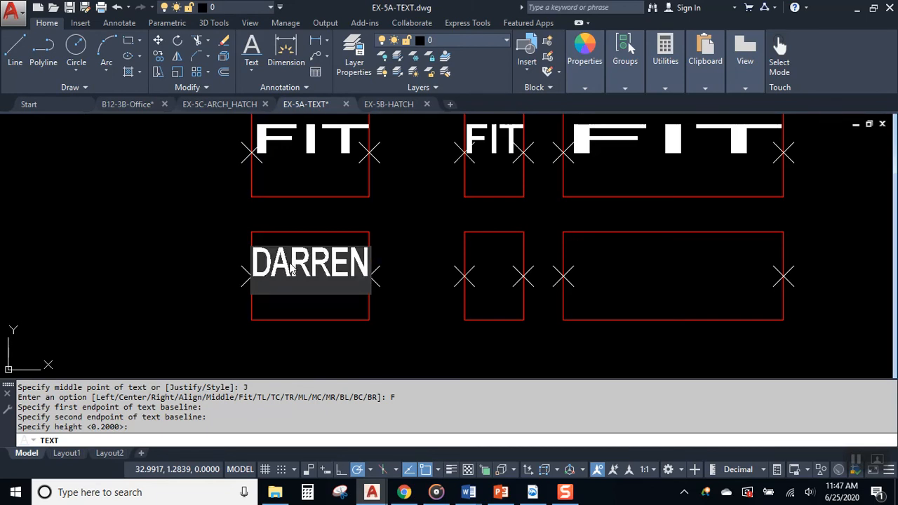
pyautogui.press('Return')
pyautogui.press('Return')
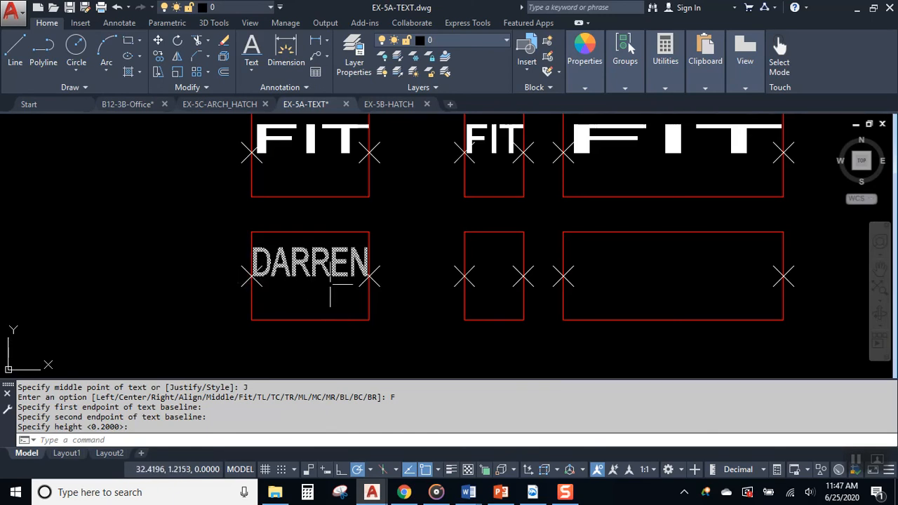
pyautogui.moveTo(568, 300); pyautogui.dragTo(443, 309, button='middle')
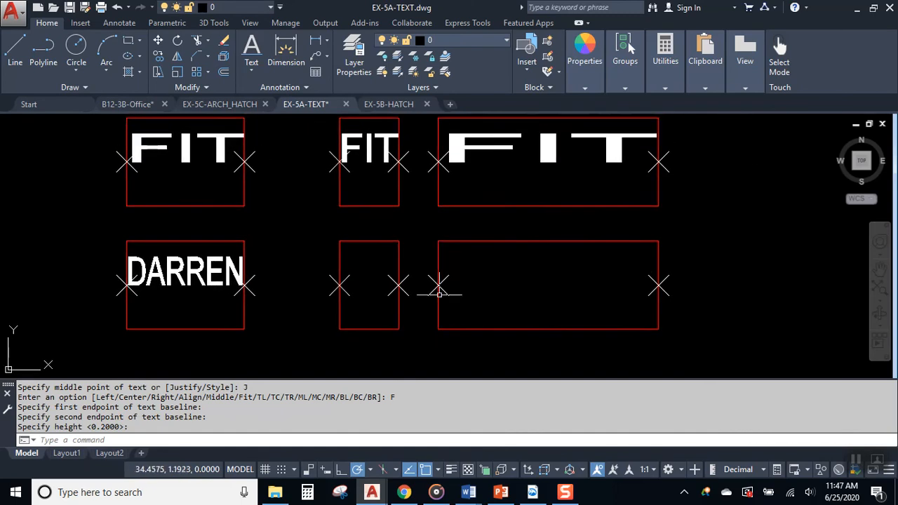
# - Add the name as Fit text between the middle box's X marks at 0.2000 height
pyautogui.click(257, 51)
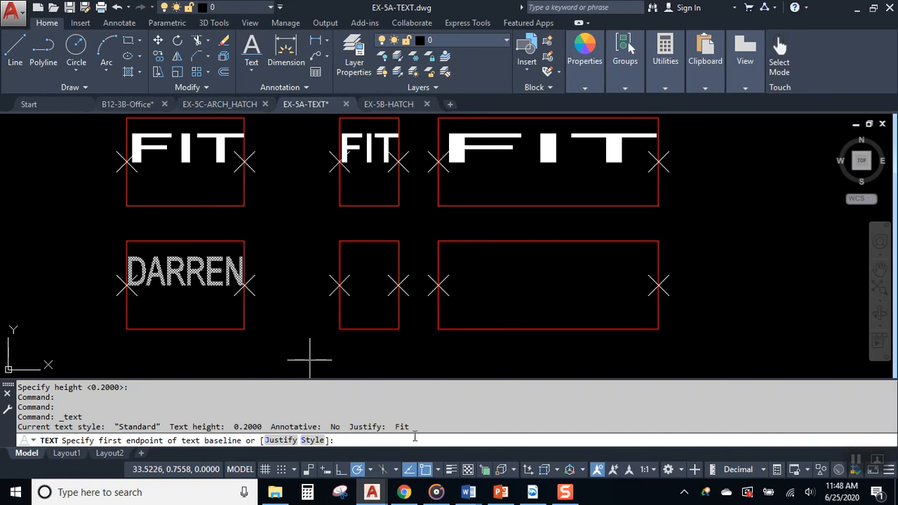
pyautogui.moveTo(423, 428); pyautogui.dragTo(366, 419)
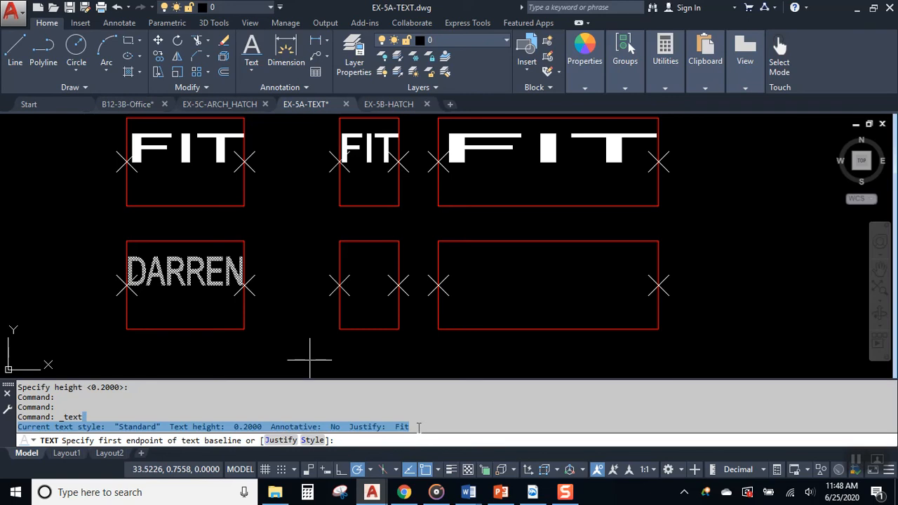
pyautogui.click(364, 441)
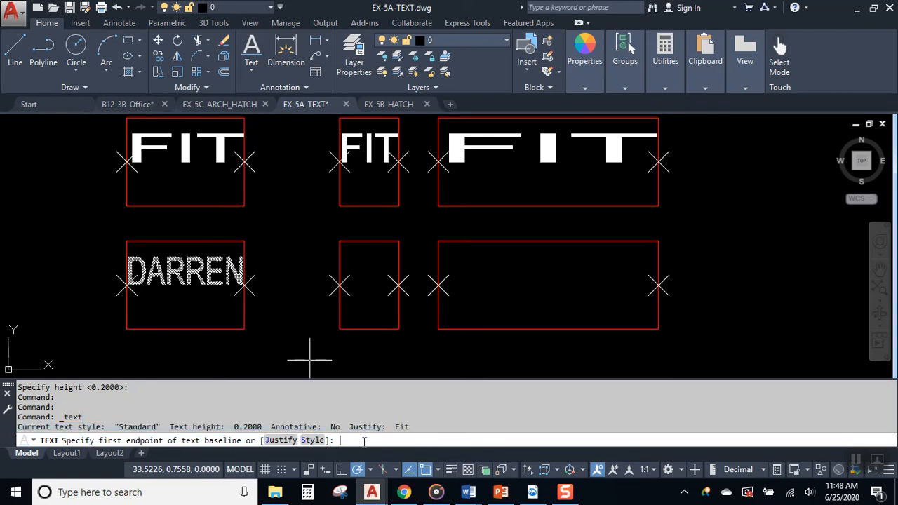
pyautogui.click(339, 285)
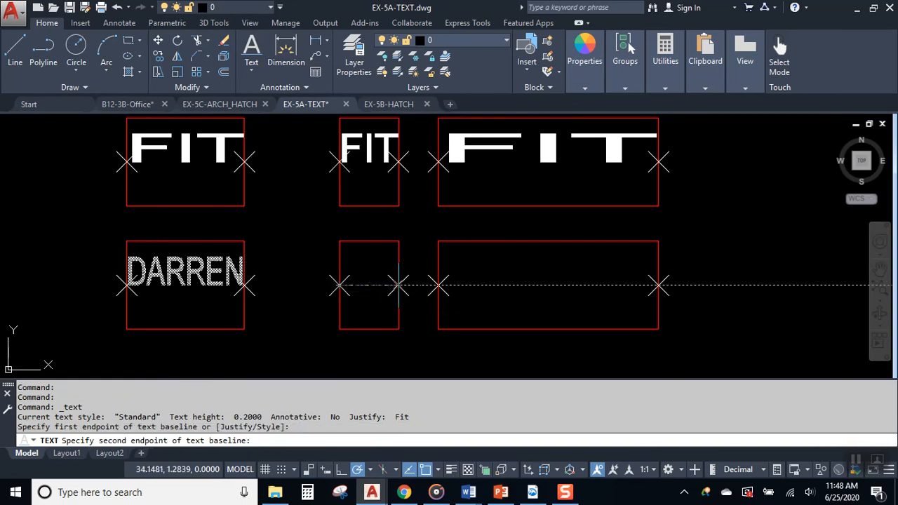
pyautogui.click(398, 285)
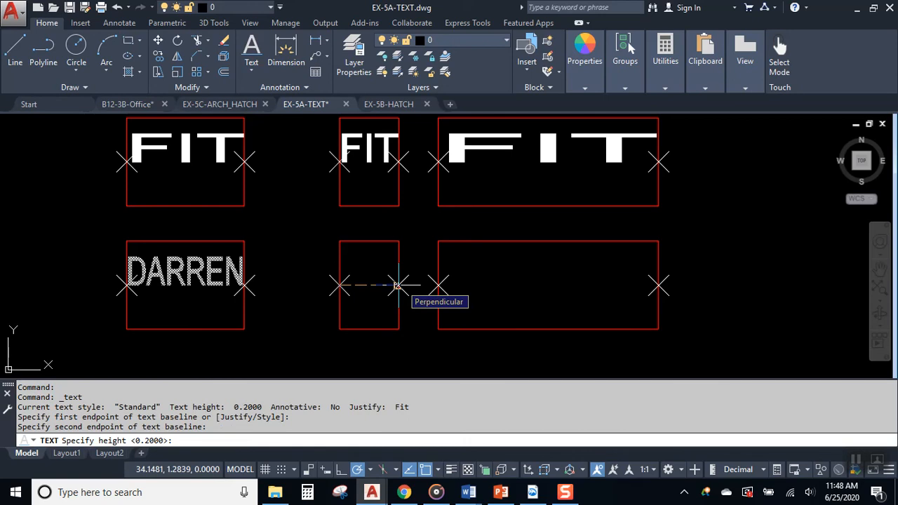
pyautogui.press('Return')
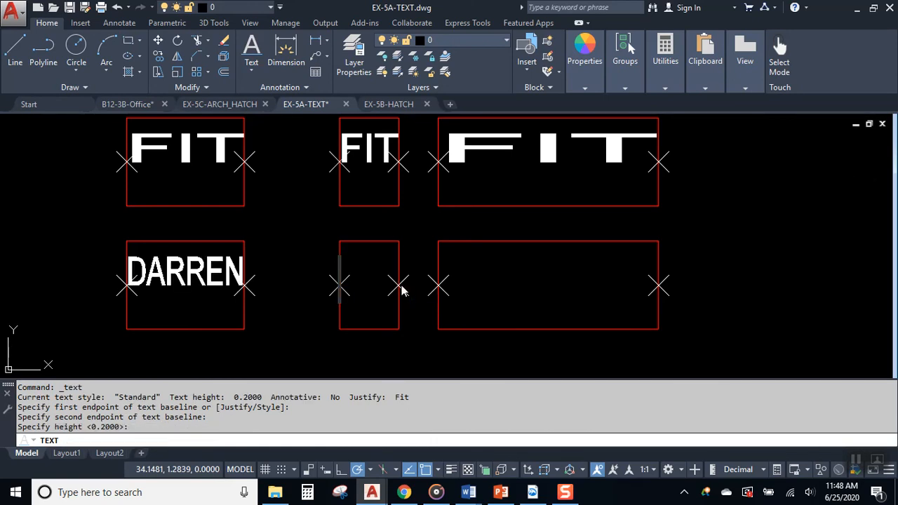
pyautogui.write('DARREN')
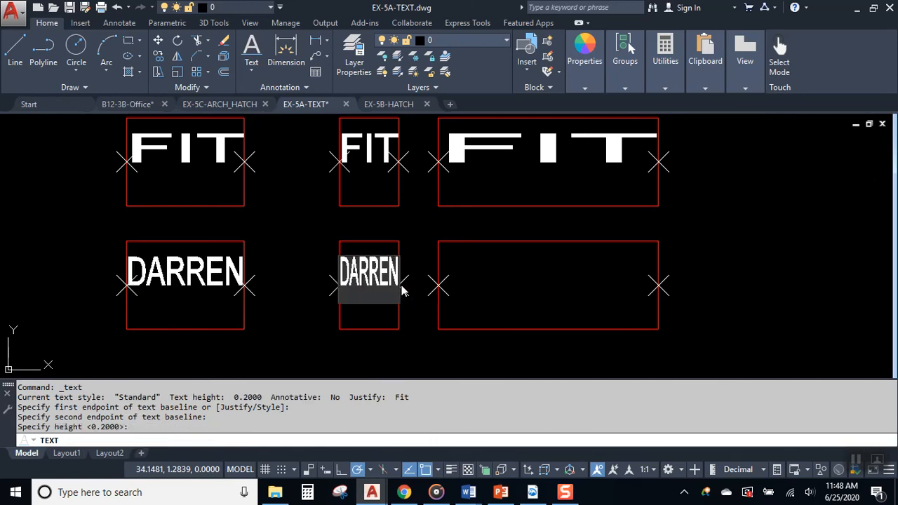
pyautogui.press('Return')
pyautogui.press('Return')
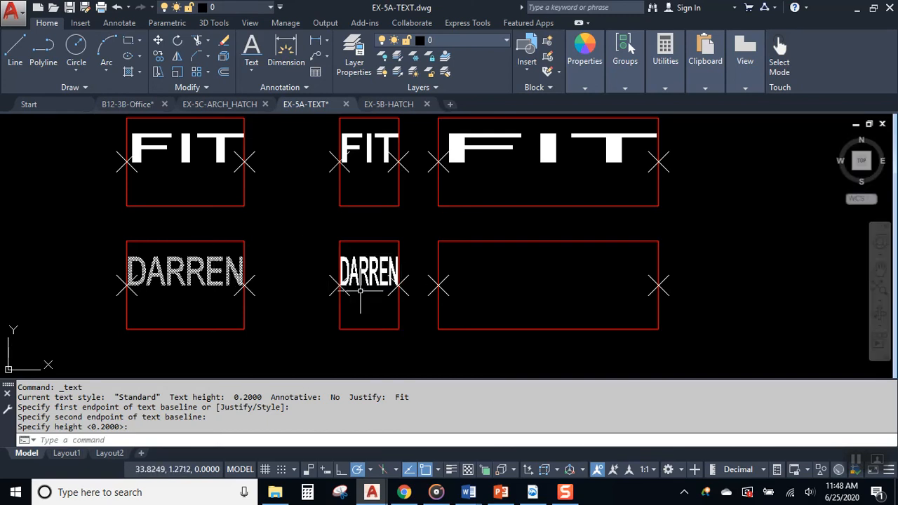
# - Add the name as Fit text across the wide box's X marks at 0.2000 height
pyautogui.scroll(2, 360, 285)
pyautogui.moveTo(361, 284); pyautogui.dragTo(462, 272, button='middle')
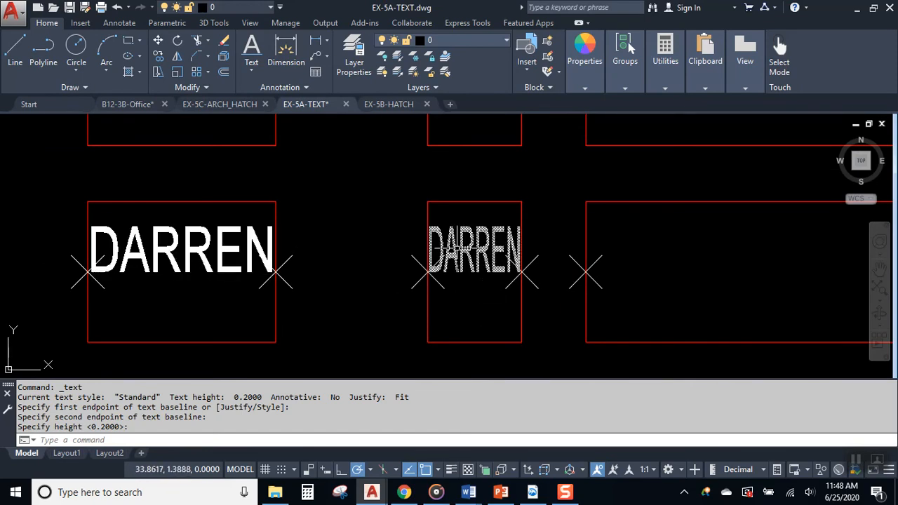
pyautogui.moveTo(611, 265)
pyautogui.mouseDown(button='middle')
pyautogui.moveTo(431, 248)
pyautogui.moveTo(428, 279)
pyautogui.moveTo(415, 282)
pyautogui.mouseUp(button='middle')
pyautogui.scroll(-2, 441, 260)
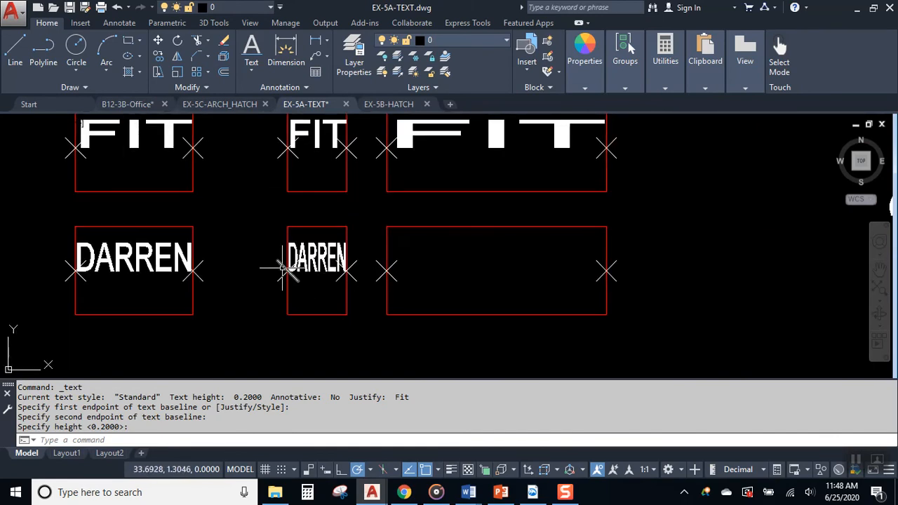
pyautogui.moveTo(421, 274); pyautogui.dragTo(367, 281, button='middle')
pyautogui.click(252, 63)
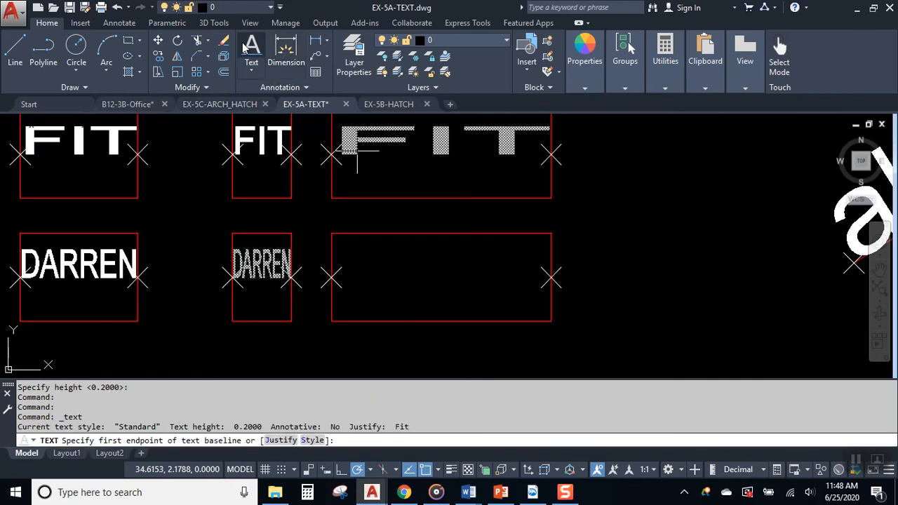
pyautogui.click(331, 277)
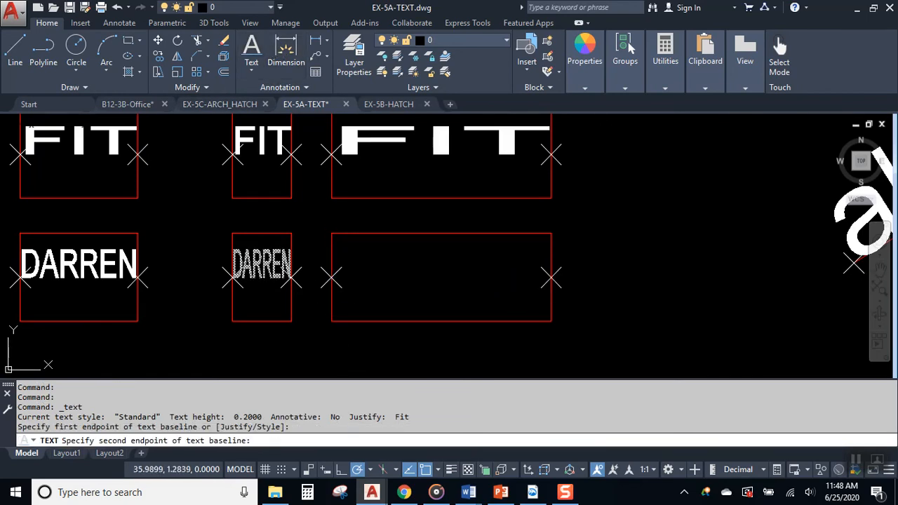
pyautogui.click(551, 277)
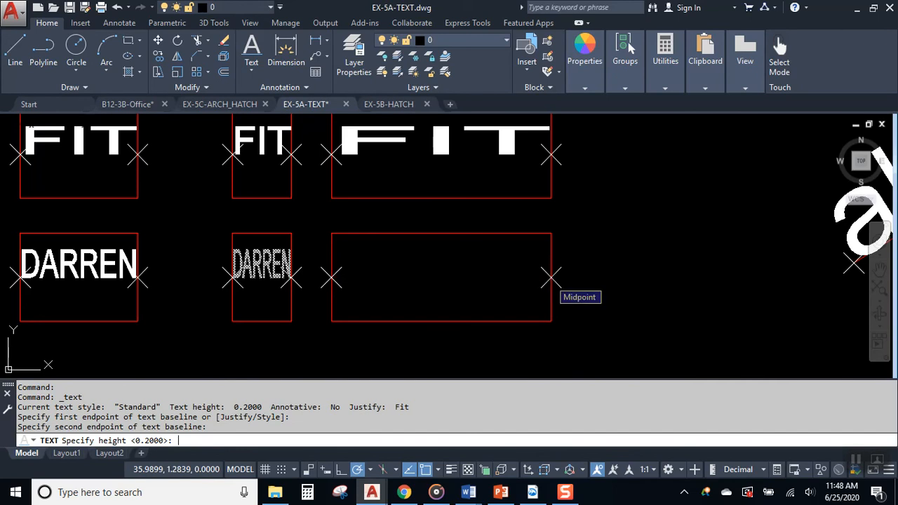
pyautogui.press('Return')
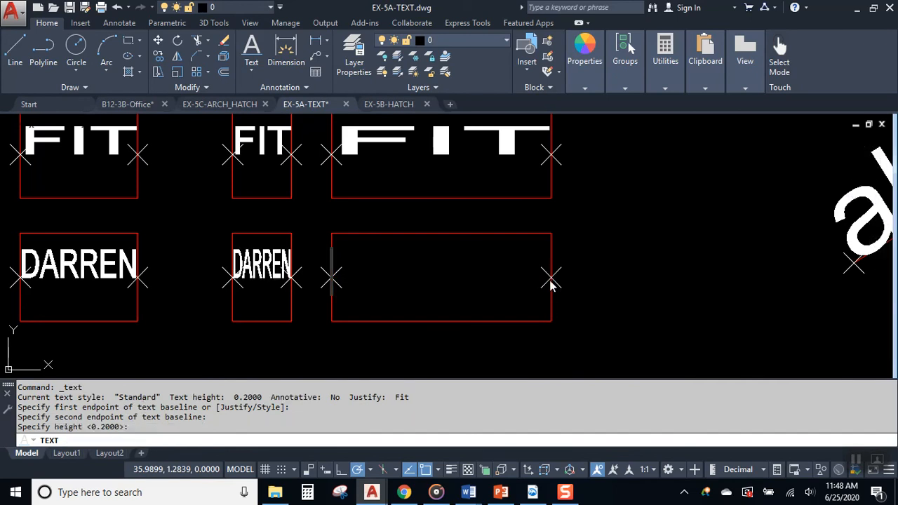
pyautogui.write('DARREN')
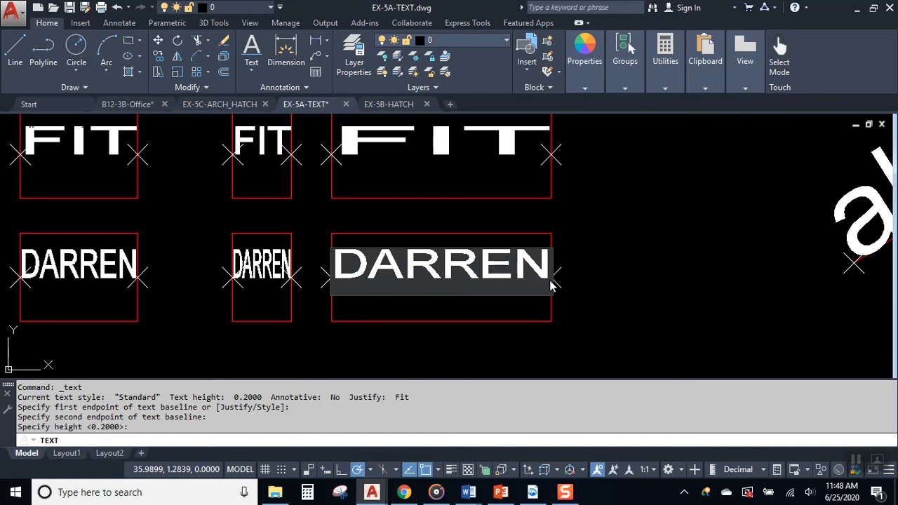
pyautogui.press('Return')
pyautogui.press('Return')
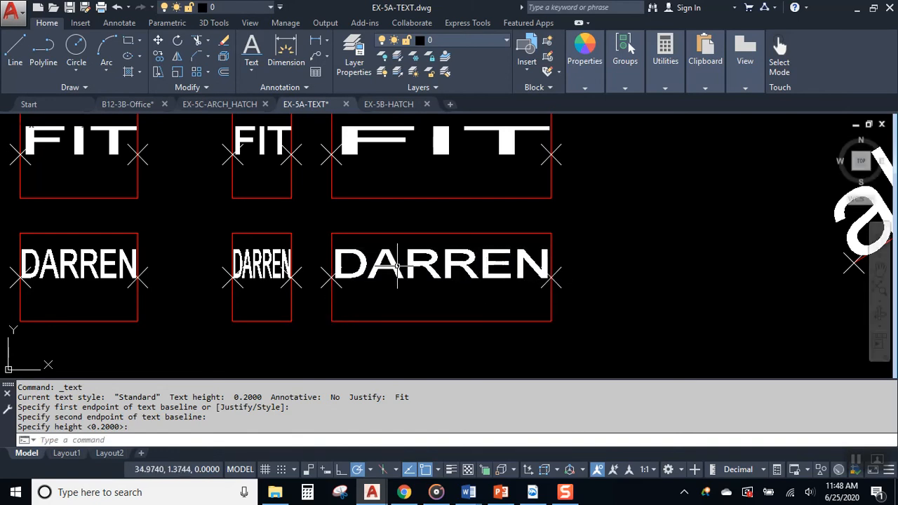
# - Select the Fit name text in the large box
pyautogui.moveTo(485, 288); pyautogui.dragTo(636, 284, button='middle')
pyautogui.scroll(2, 524, 269)
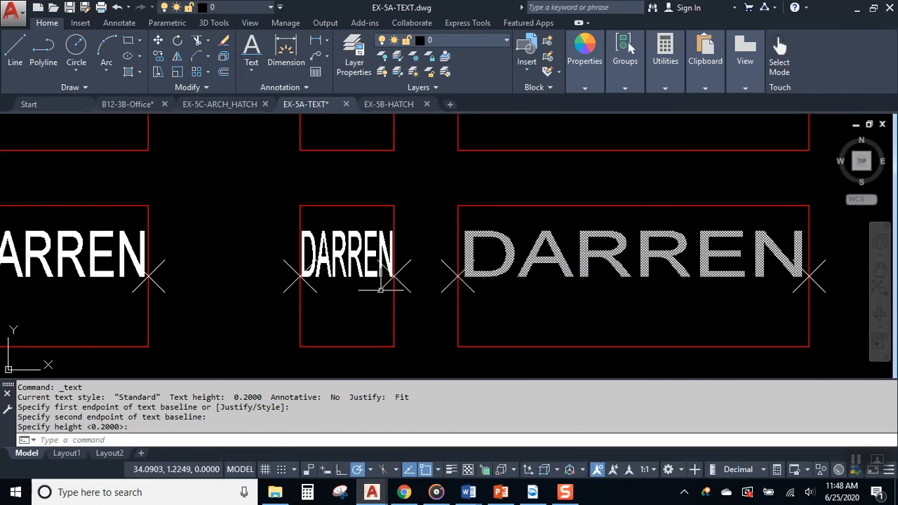
pyautogui.moveTo(427, 298)
pyautogui.mouseDown(button='middle')
pyautogui.moveTo(551, 301)
pyautogui.moveTo(453, 301)
pyautogui.moveTo(505, 298)
pyautogui.mouseUp(button='middle')
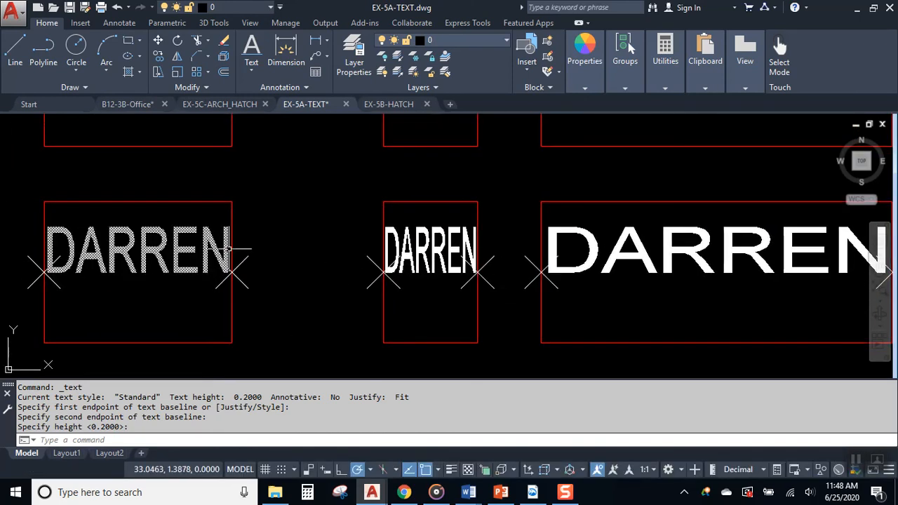
pyautogui.moveTo(216, 243)
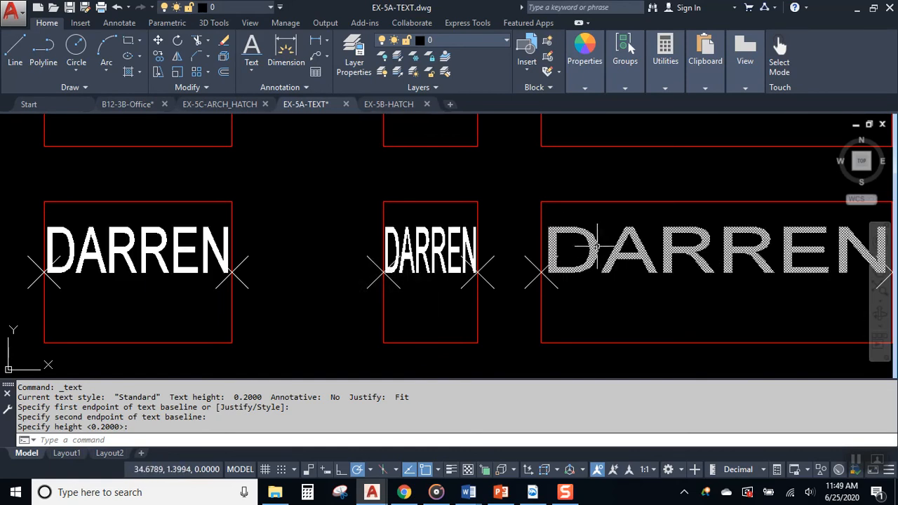
pyautogui.scroll(-3, 491, 257)
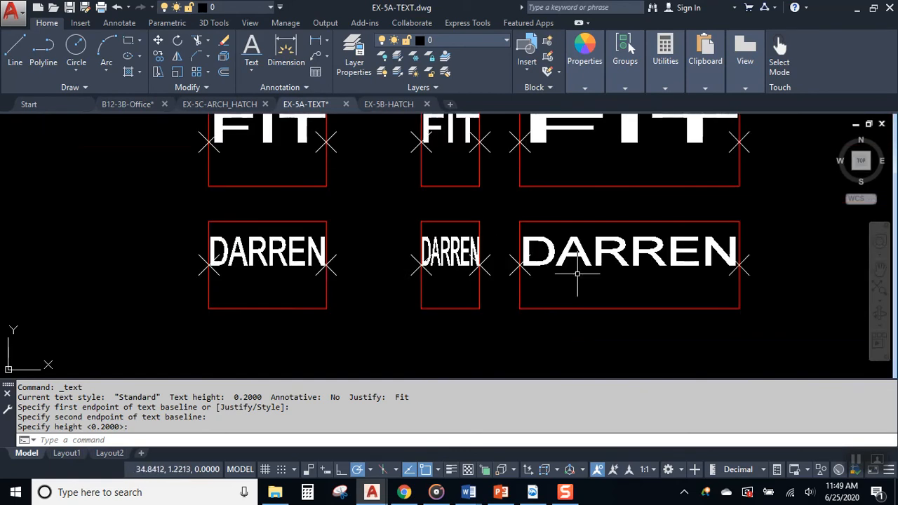
pyautogui.click(441, 267)
pyautogui.scroll(3, 484, 257)
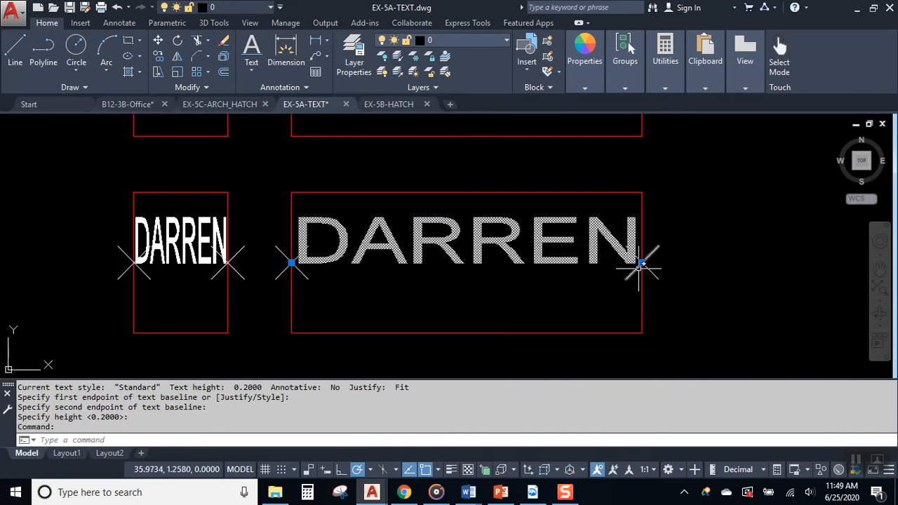
# - Drag the Fit text's end grips to various box corners to test how Fit responds
pyautogui.click(291, 263)
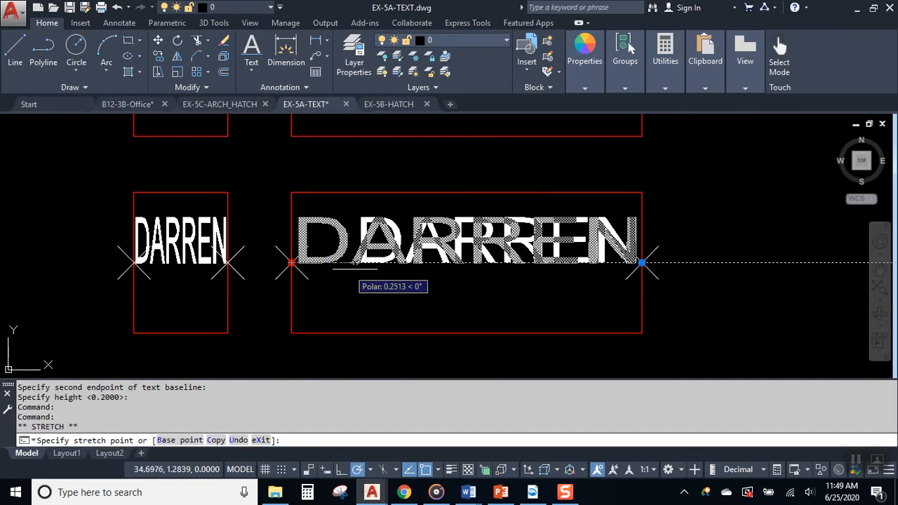
pyautogui.click(517, 264)
pyautogui.click(517, 263)
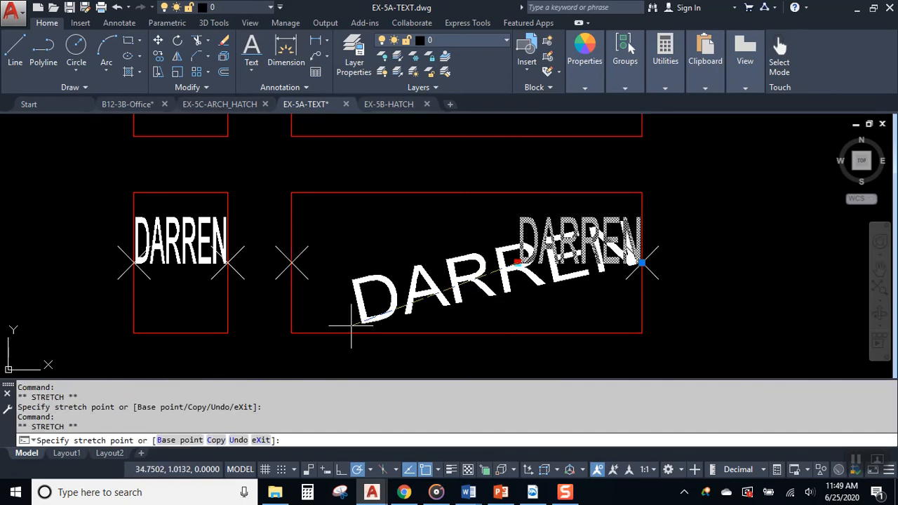
pyautogui.click(291, 333)
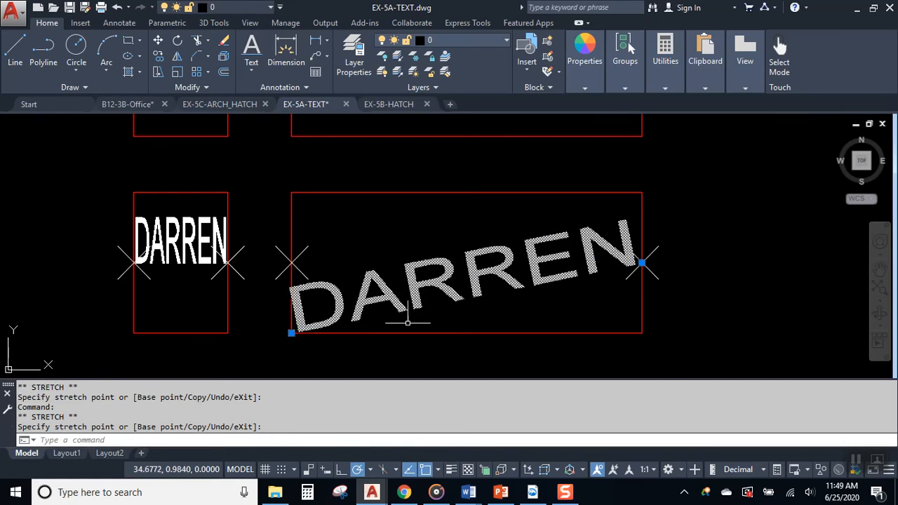
pyautogui.click(642, 263)
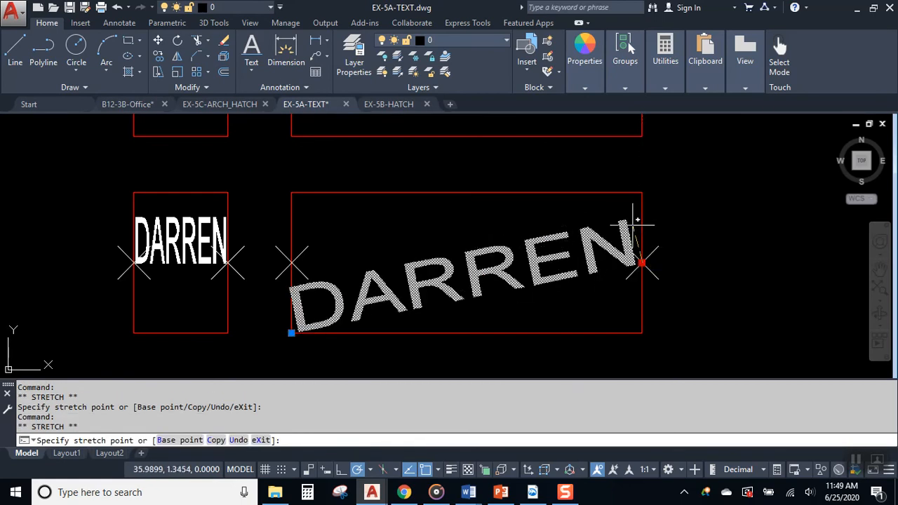
pyautogui.click(643, 191)
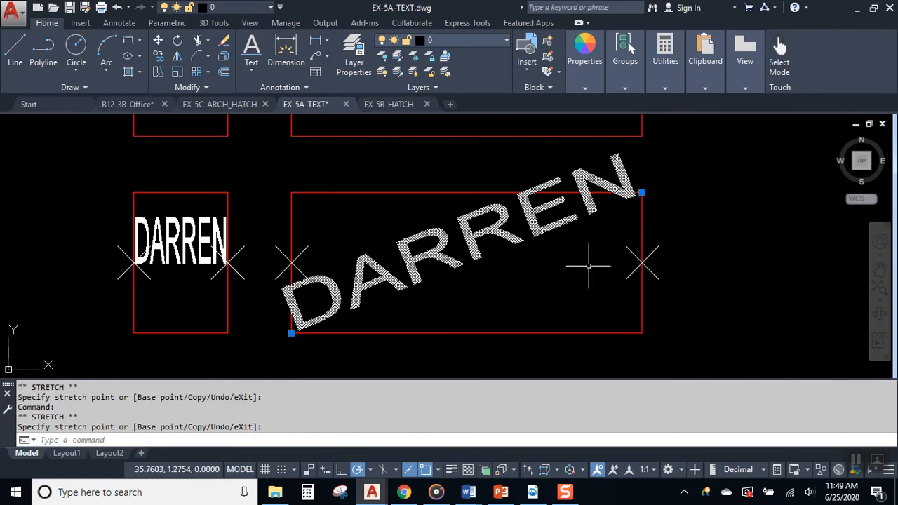
pyautogui.click(643, 191)
pyautogui.click(292, 192)
pyautogui.click(291, 192)
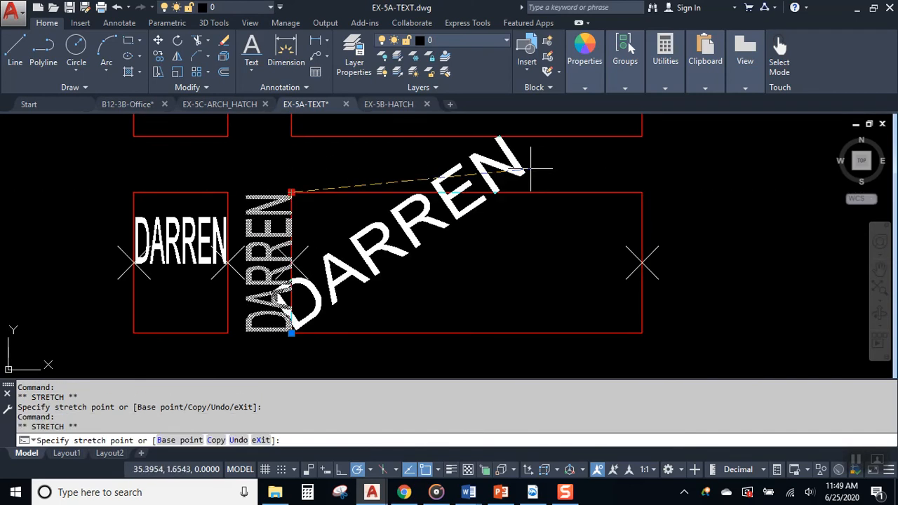
pyautogui.click(642, 136)
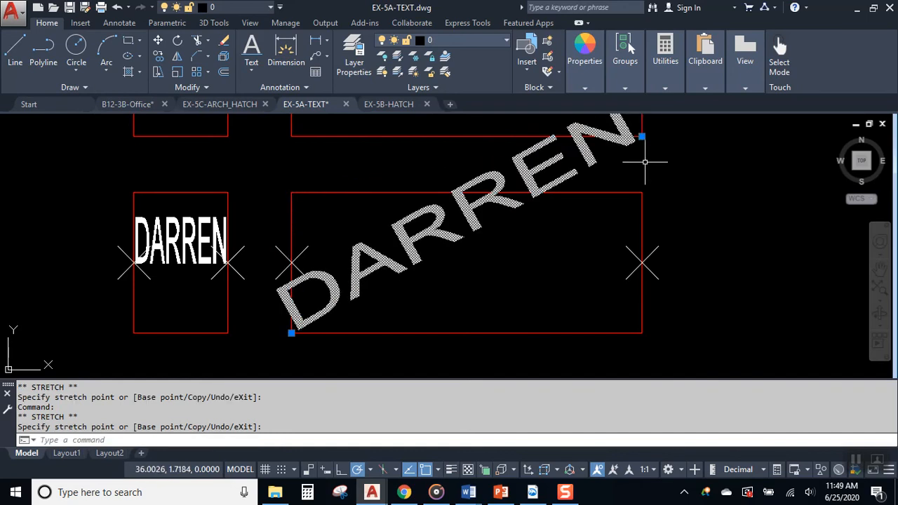
# - Lay the text along the box's bottom edge and stretch its right end well past the box
pyautogui.click(642, 136)
pyautogui.scroll(-2, 649, 300)
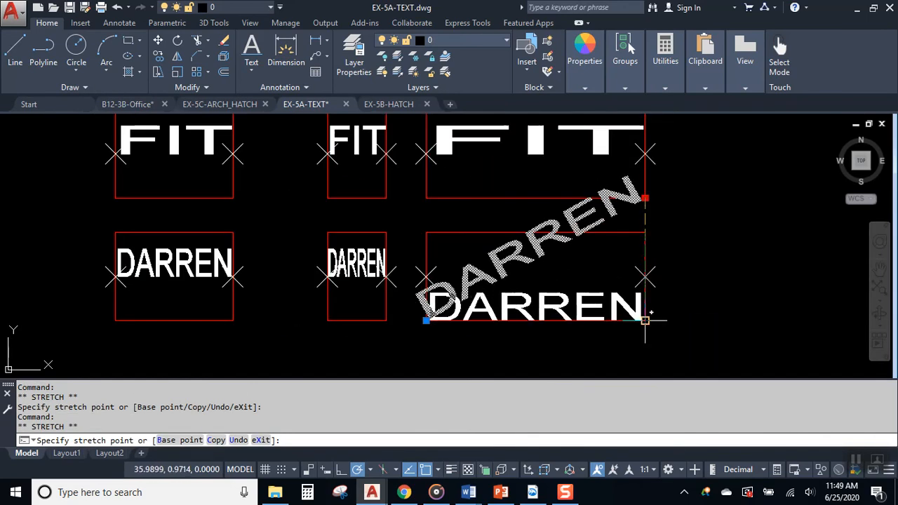
pyautogui.click(645, 320)
pyautogui.click(645, 321)
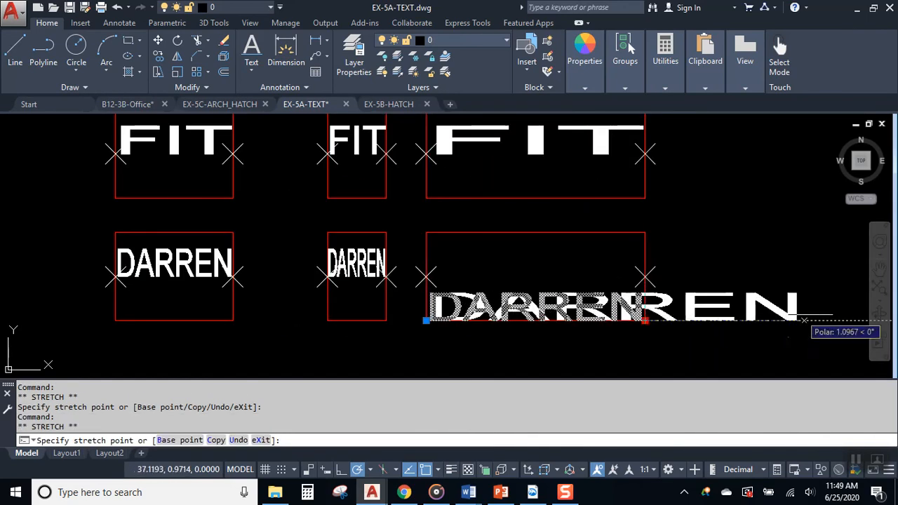
pyautogui.moveTo(838, 316); pyautogui.dragTo(511, 275, button='middle')
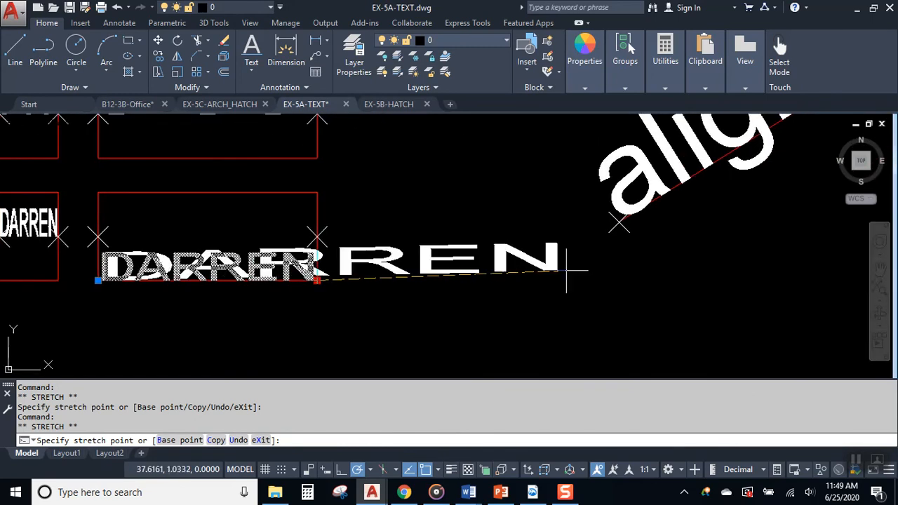
pyautogui.click(600, 281)
pyautogui.moveTo(363, 272); pyautogui.dragTo(572, 291, button='middle')
pyautogui.press('Escape')
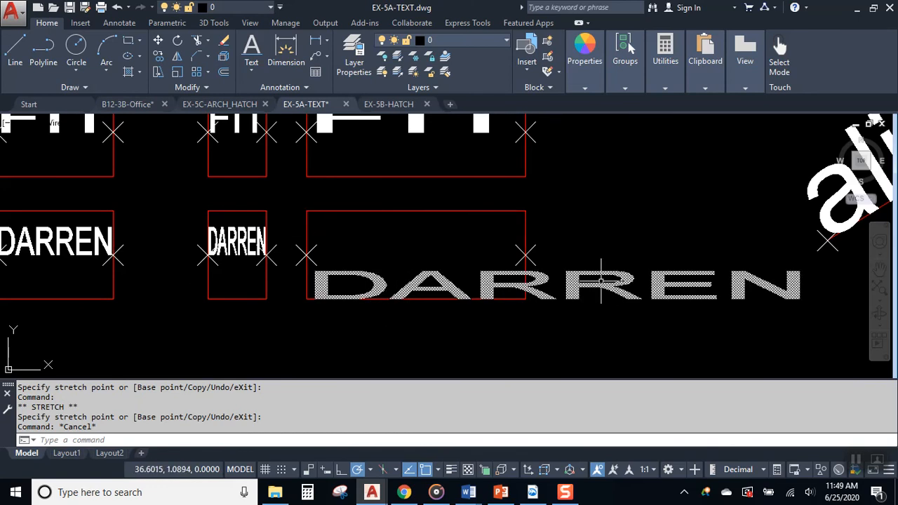
pyautogui.moveTo(298, 262); pyautogui.dragTo(161, 271, button='middle')
pyautogui.scroll(-2, 156, 275)
pyautogui.moveTo(411, 241); pyautogui.dragTo(158, 223, button='middle')
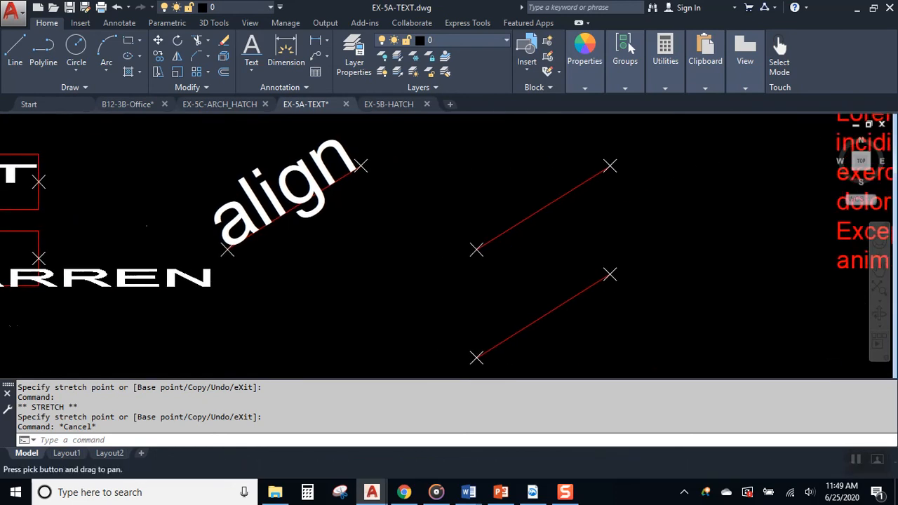
# - Add Align-justified text BC from the upper red line's midpoint to its upper-right end
pyautogui.click(253, 71)
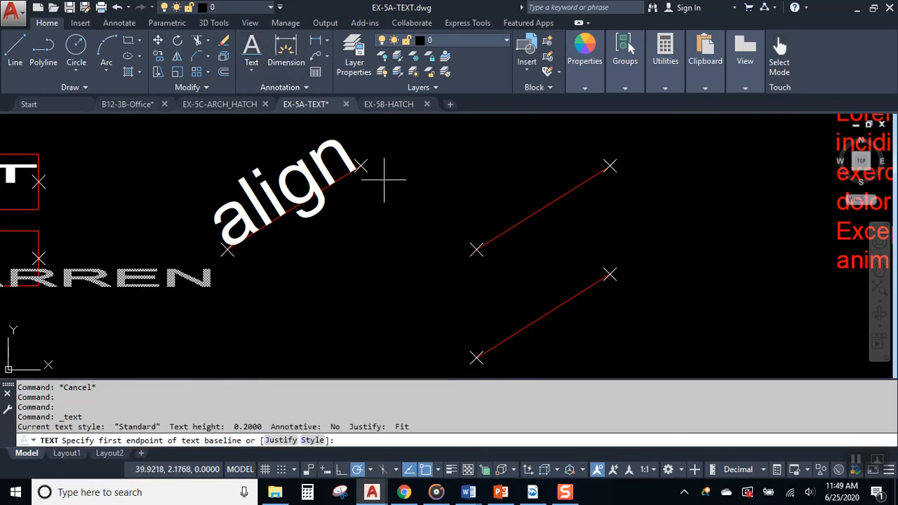
pyautogui.moveTo(470, 206); pyautogui.dragTo(391, 197, button='middle')
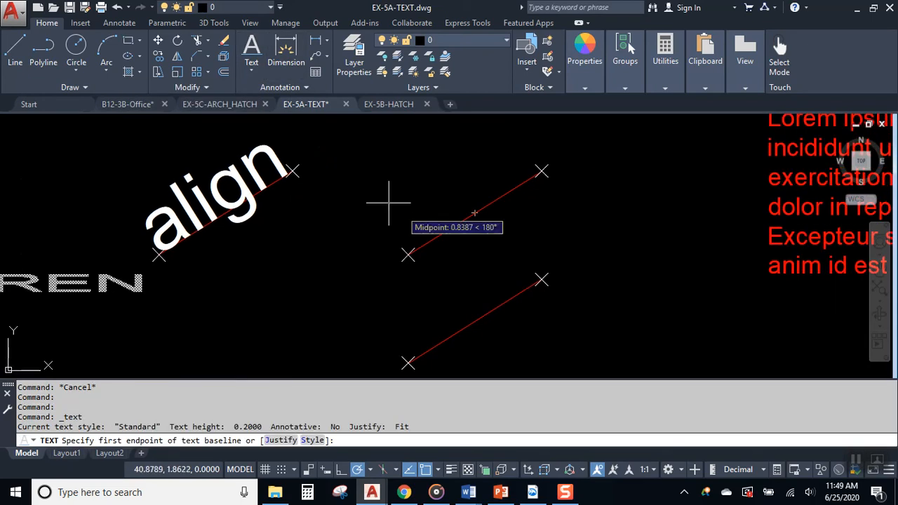
pyautogui.click(251, 63)
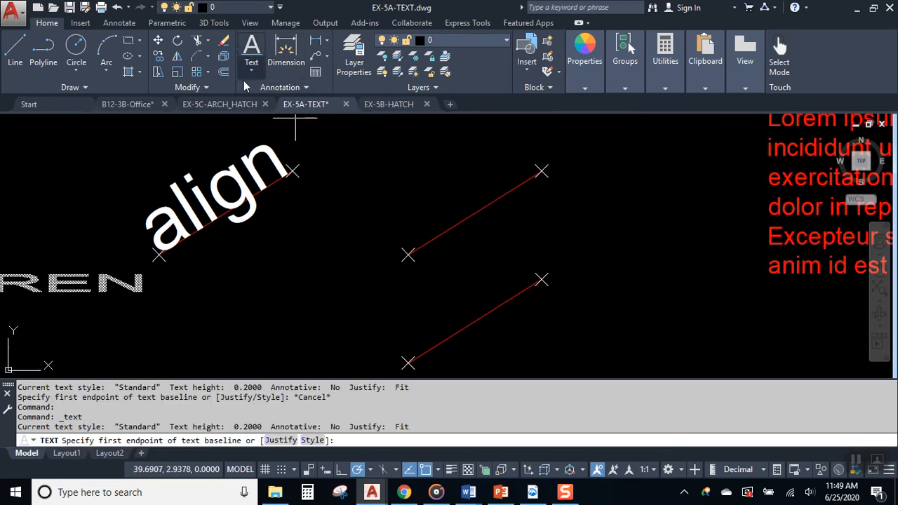
pyautogui.click(280, 441)
pyautogui.click(232, 440)
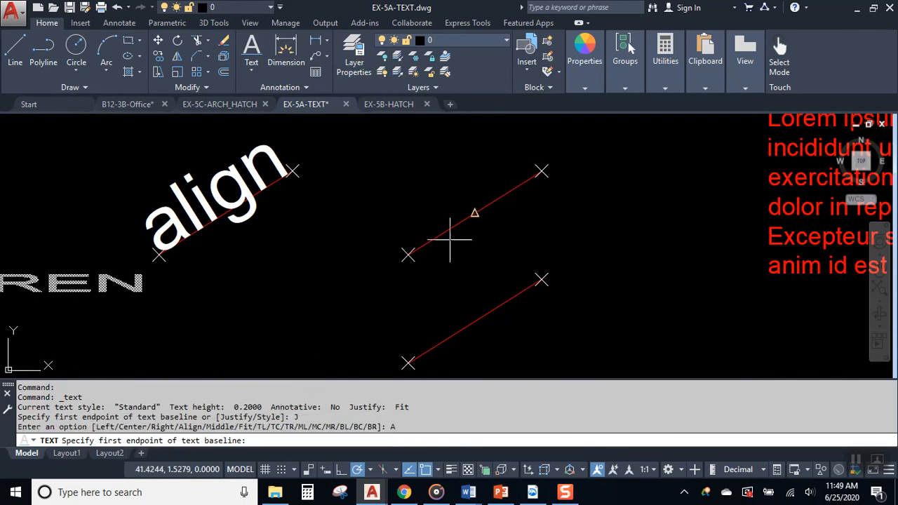
pyautogui.click(408, 255)
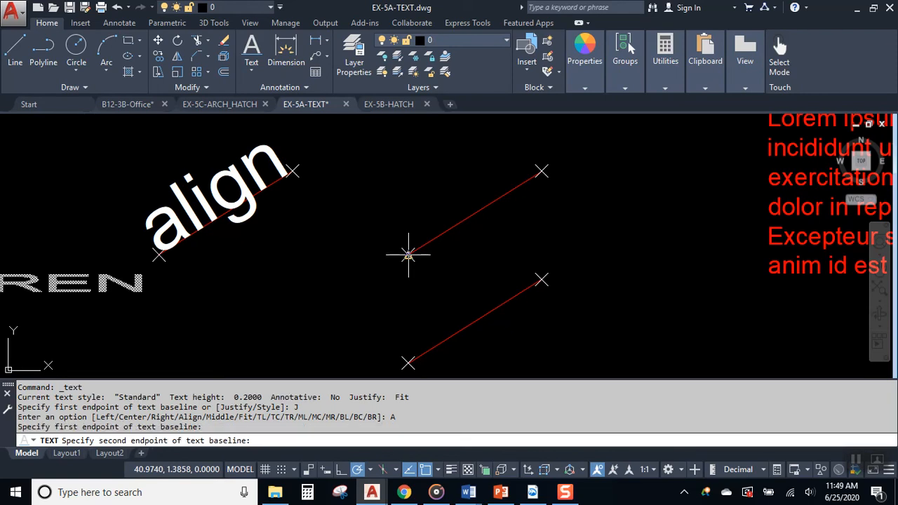
pyautogui.click(542, 171)
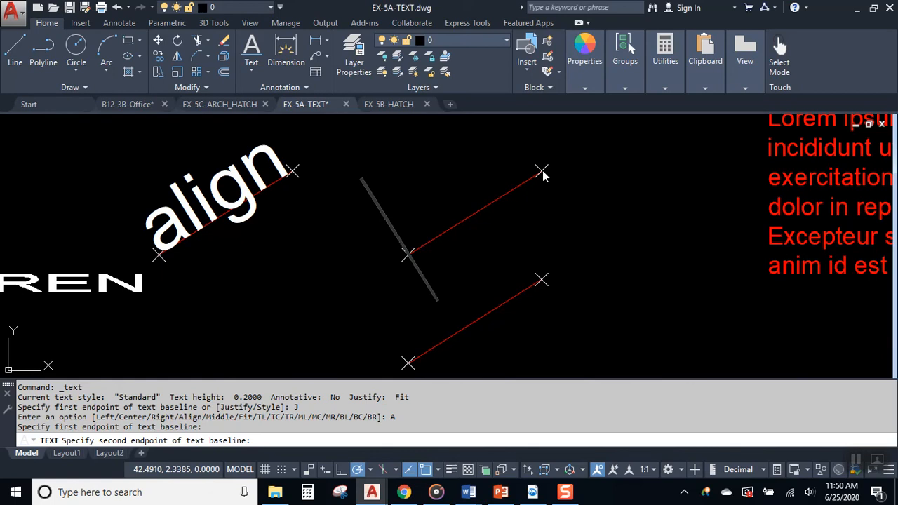
pyautogui.write('BC')
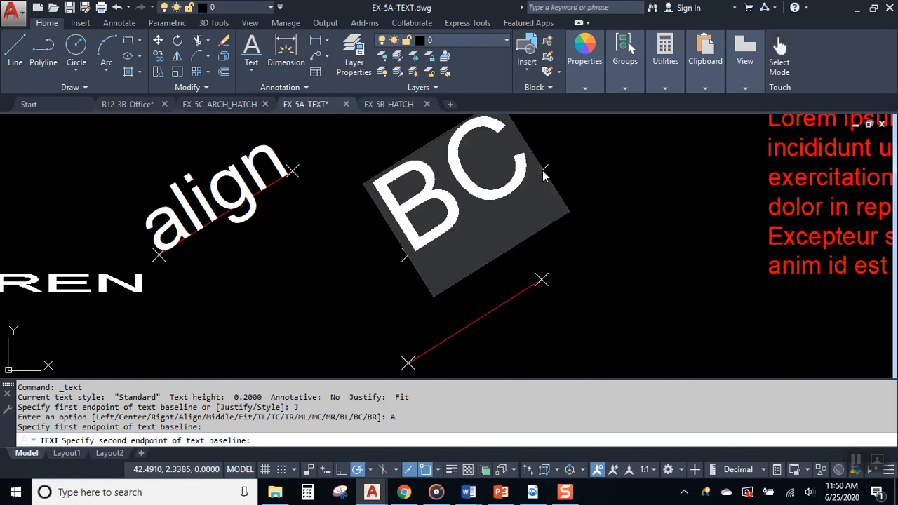
pyautogui.press('Return')
pyautogui.press('Return')
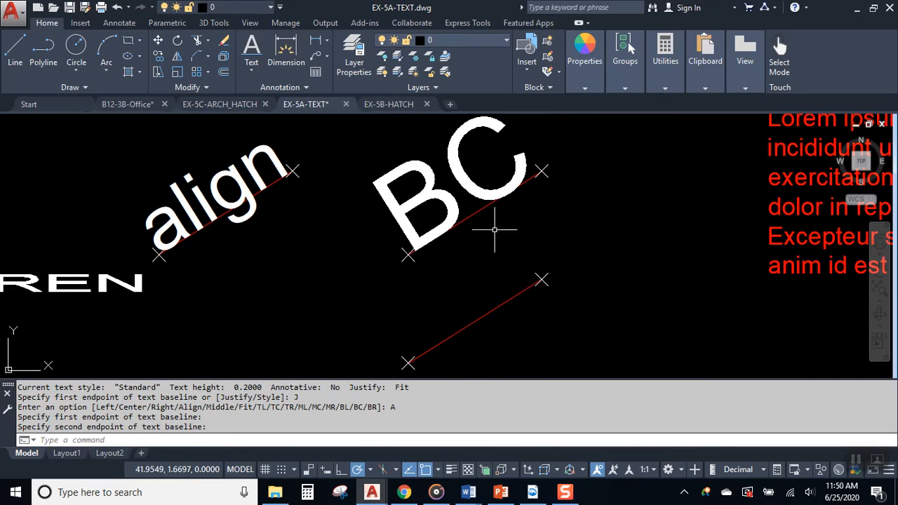
pyautogui.moveTo(491, 229); pyautogui.dragTo(444, 266, button='middle')
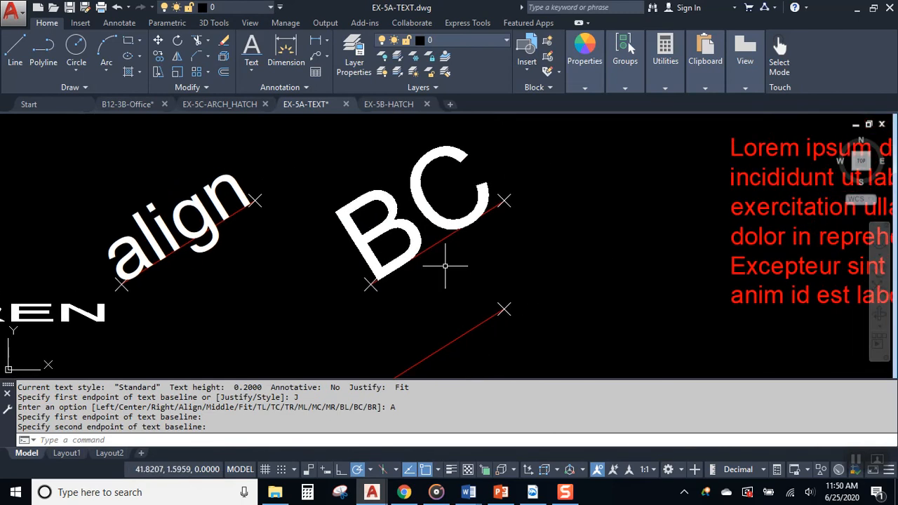
# - Edit the BC text so it reads BAKERSFIELD
pyautogui.doubleClick(430, 207)
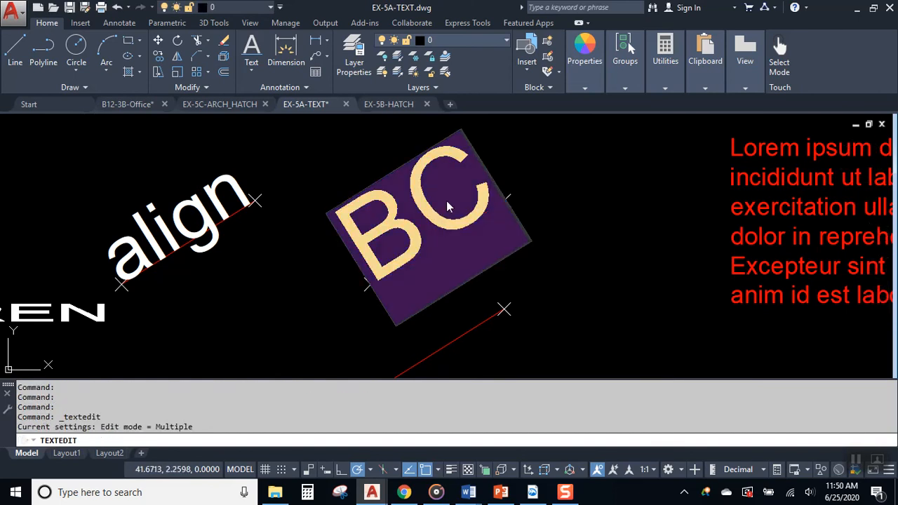
pyautogui.click(481, 205)
pyautogui.press('Left')
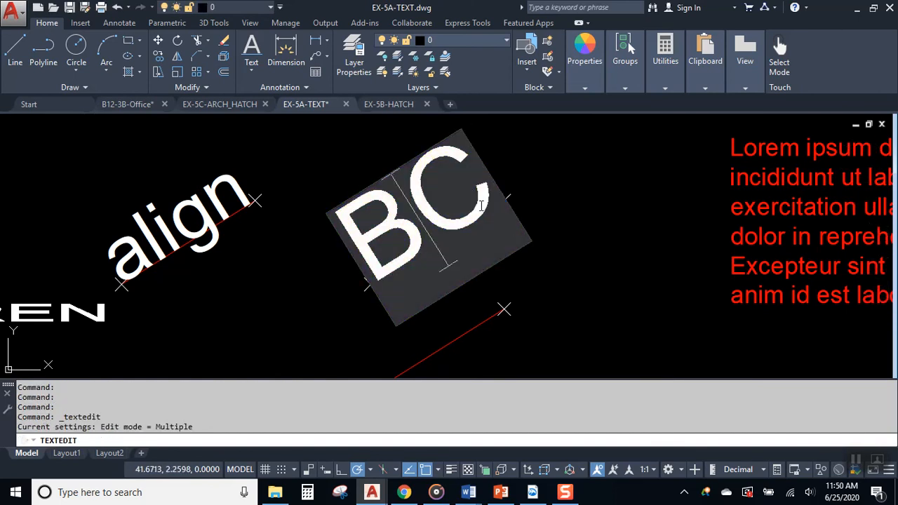
pyautogui.write('AKERS')
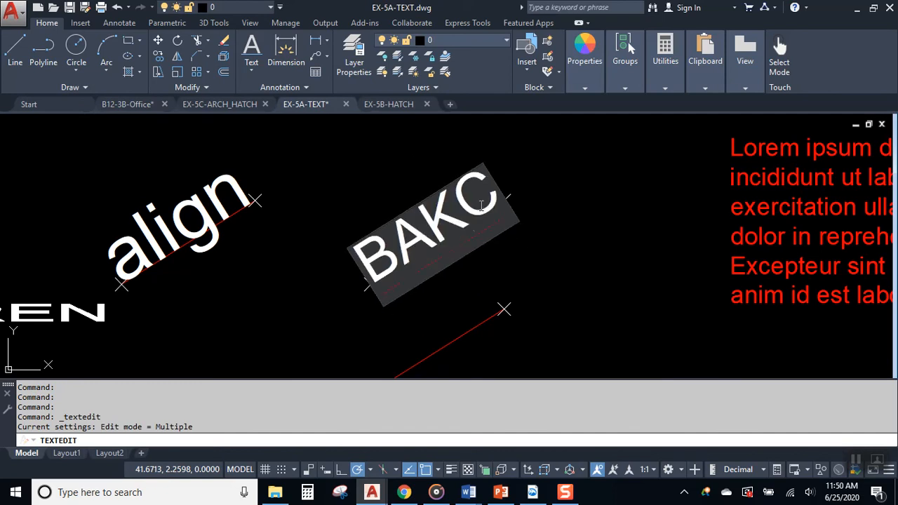
pyautogui.write('FIELD')
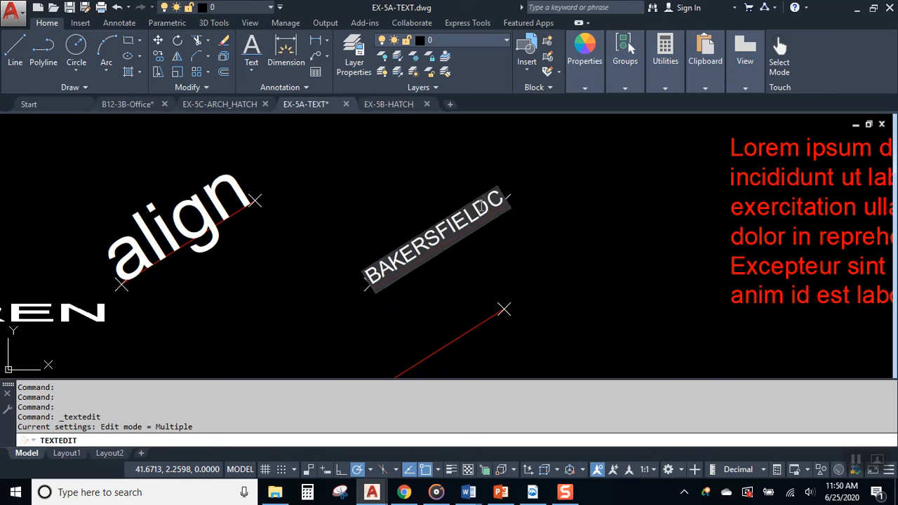
pyautogui.press('BackSpace')
pyautogui.press('Delete')
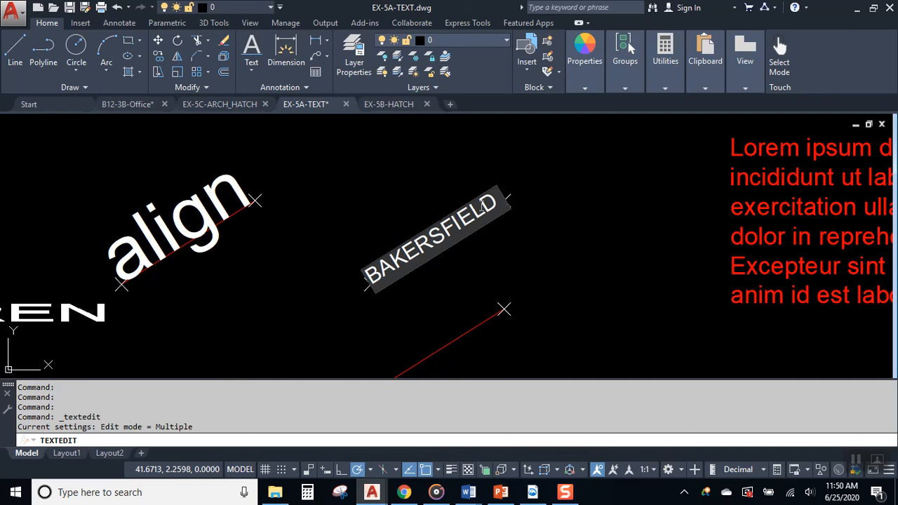
pyautogui.click(570, 250)
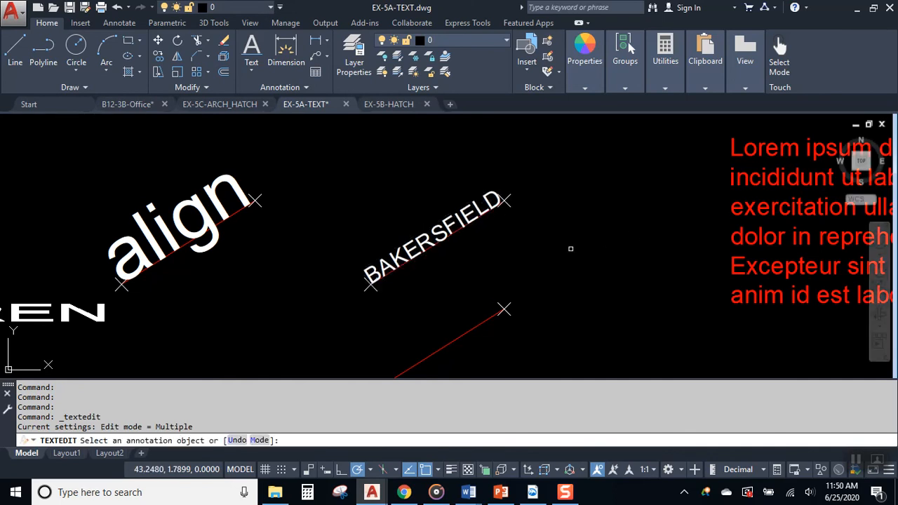
pyautogui.press('Escape')
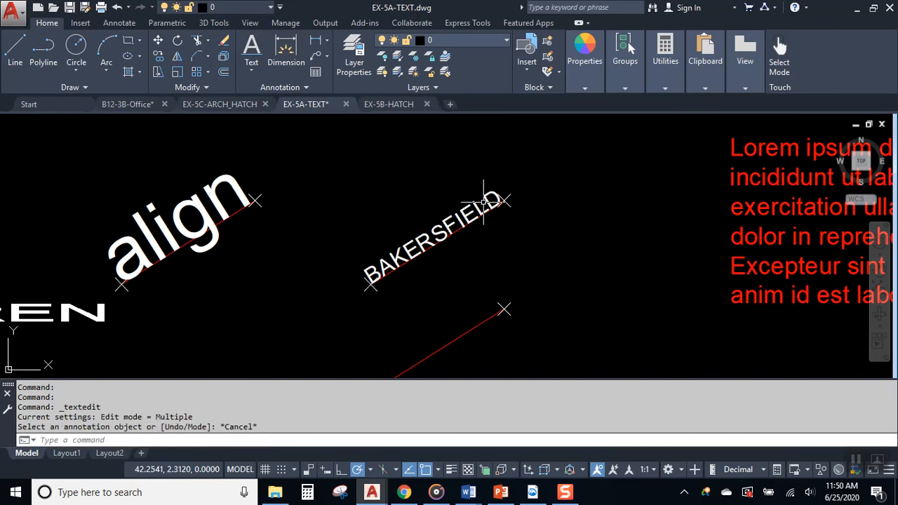
# - Append COLLEGE so the aligned text reads BAKERSFIELD COLLEGE
pyautogui.click(489, 203)
pyautogui.doubleClick(489, 203)
pyautogui.press('End')
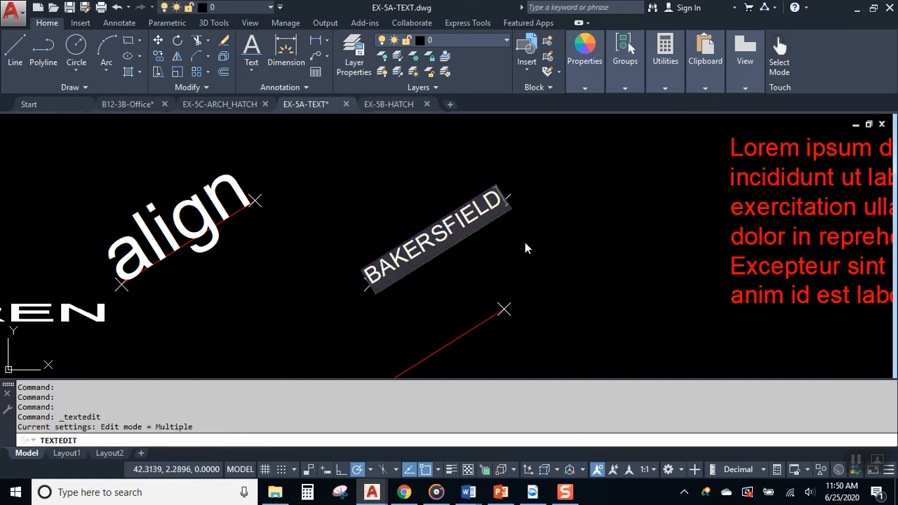
pyautogui.write('COLLEGE')
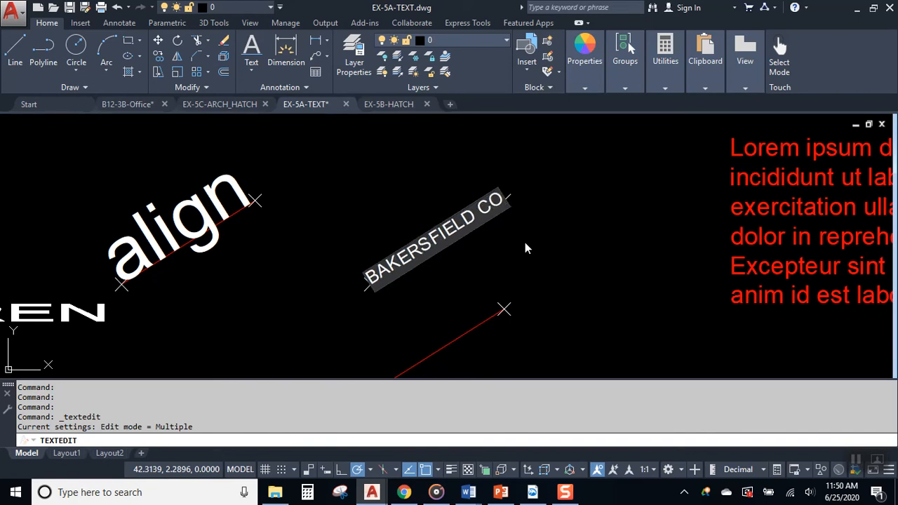
pyautogui.press('Return')
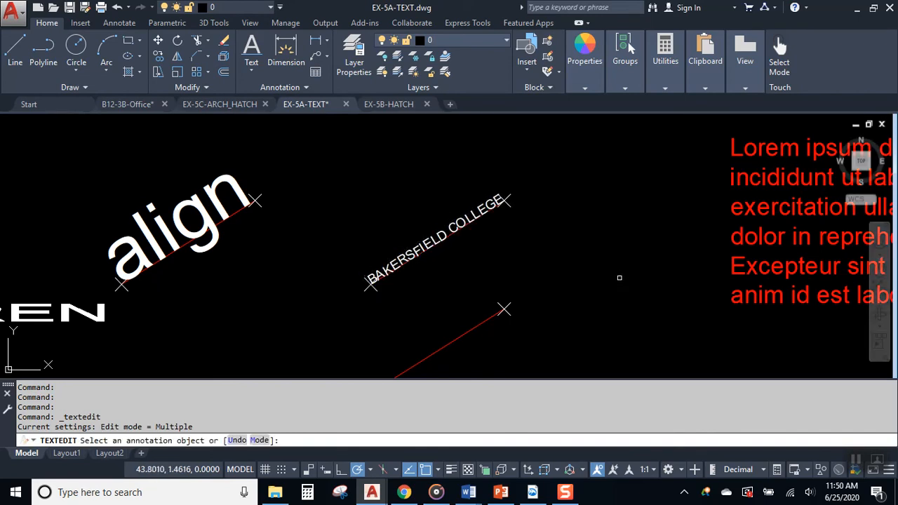
pyautogui.press('Escape')
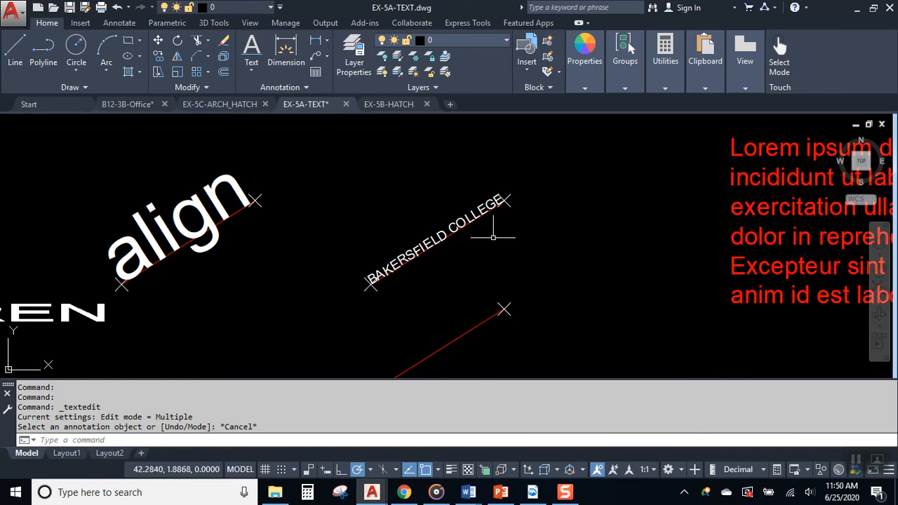
# - Delete BAKERSFIELD so the aligned text reads only COLLEGE
pyautogui.moveTo(641, 237)
pyautogui.mouseDown(button='middle')
pyautogui.moveTo(548, 226)
pyautogui.moveTo(345, 244)
pyautogui.mouseUp(button='middle')
pyautogui.moveTo(184, 303)
pyautogui.mouseDown(button='middle')
pyautogui.moveTo(351, 303)
pyautogui.moveTo(504, 281)
pyautogui.mouseUp(button='middle')
pyautogui.moveTo(450, 288); pyautogui.dragTo(451, 240, button='middle')
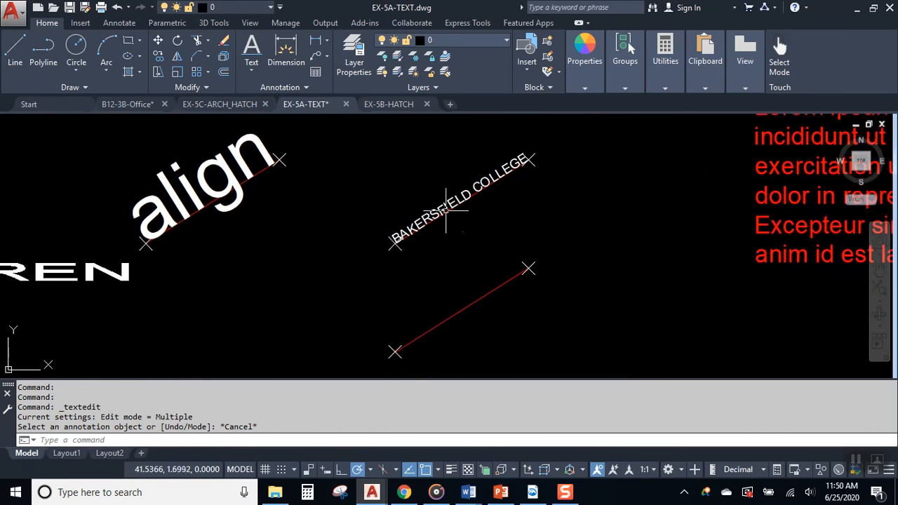
pyautogui.click(424, 223)
pyautogui.doubleClick(484, 187)
pyautogui.press('Escape')
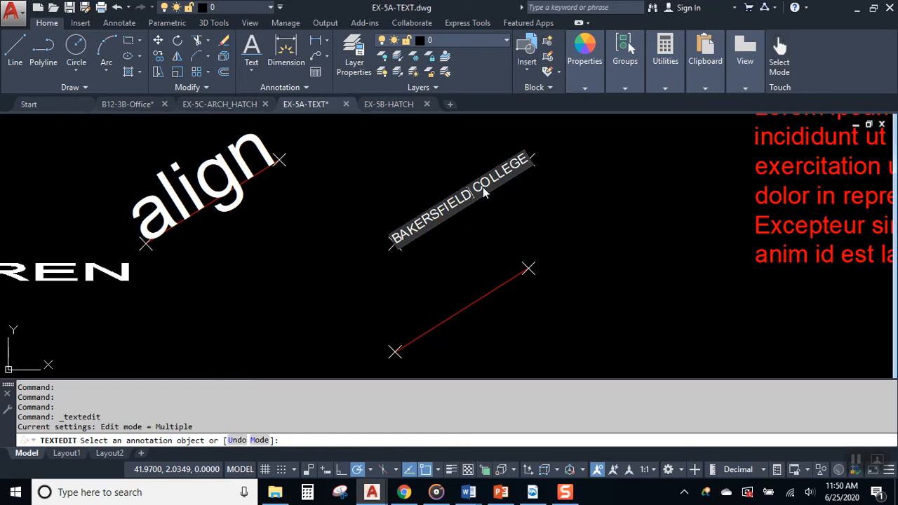
pyautogui.click(482, 187)
pyautogui.press('BackSpace')
pyautogui.press('BackSpace')
pyautogui.press('BackSpace')
pyautogui.press('BackSpace')
pyautogui.press('BackSpace')
pyautogui.press('BackSpace')
pyautogui.press('BackSpace')
pyautogui.press('BackSpace')
pyautogui.press('BackSpace')
pyautogui.press('BackSpace')
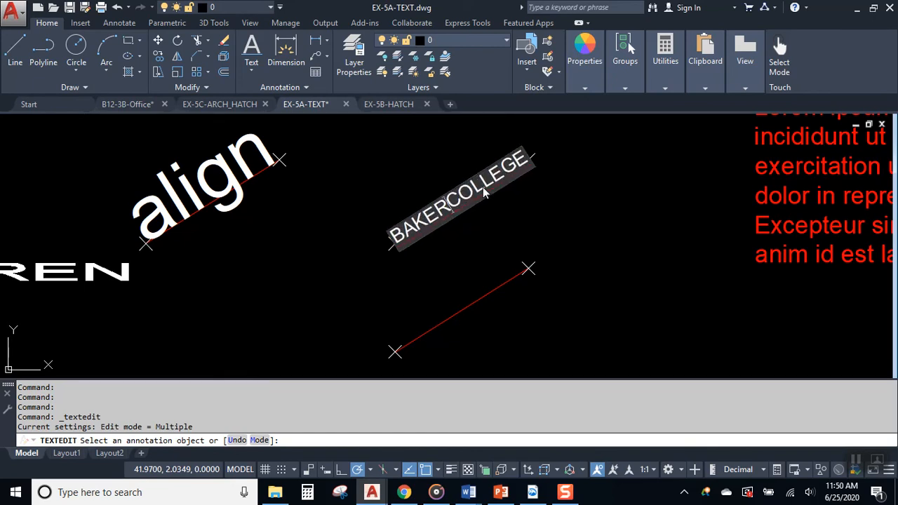
pyautogui.press('BackSpace')
pyautogui.press('BackSpace')
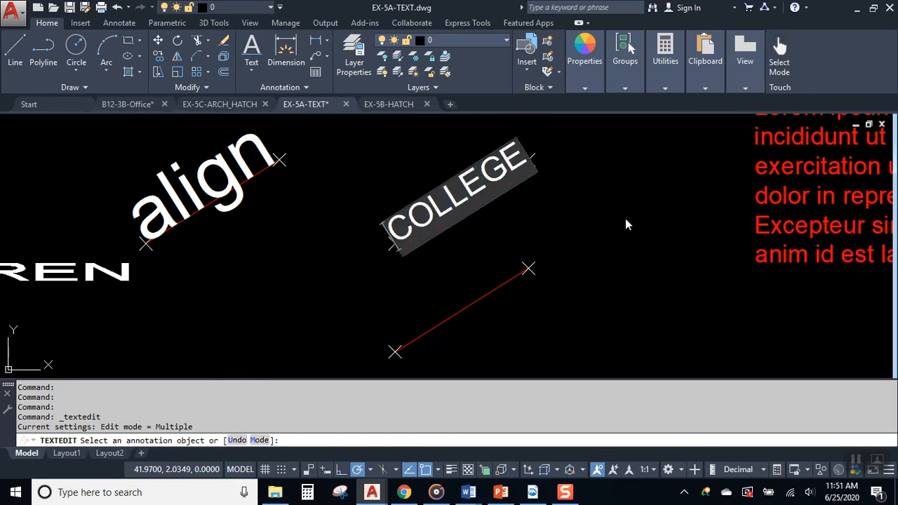
pyautogui.click(571, 203)
pyautogui.press('Escape')
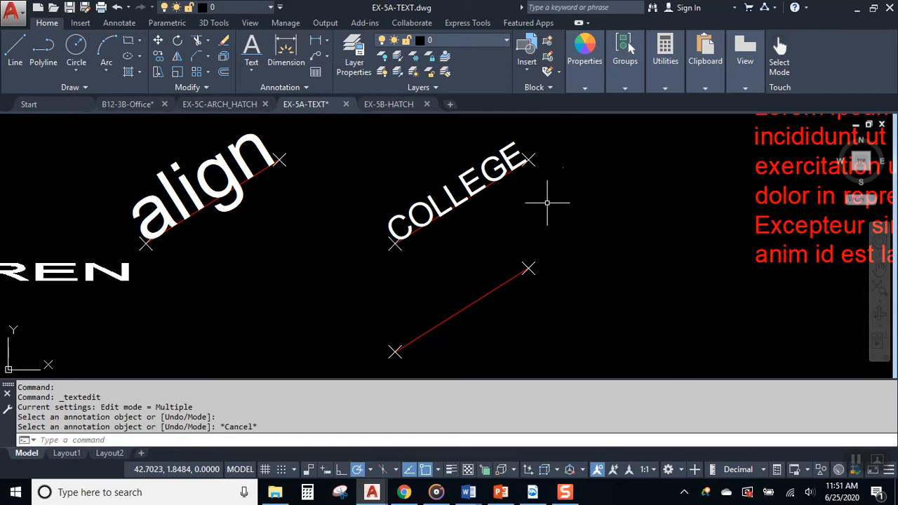
pyautogui.moveTo(555, 234)
pyautogui.mouseDown(button='middle')
pyautogui.moveTo(467, 252)
pyautogui.moveTo(464, 209)
pyautogui.mouseUp(button='middle')
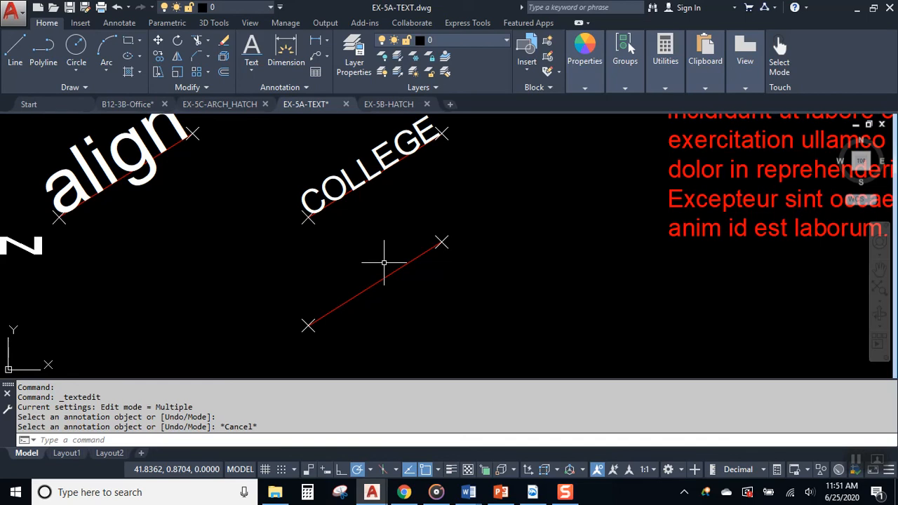
pyautogui.press('Escape')
pyautogui.scroll(-2, 442, 246)
pyautogui.moveTo(451, 268)
pyautogui.mouseDown(button='middle')
pyautogui.moveTo(810, 301)
pyautogui.moveTo(851, 256)
pyautogui.mouseUp(button='middle')
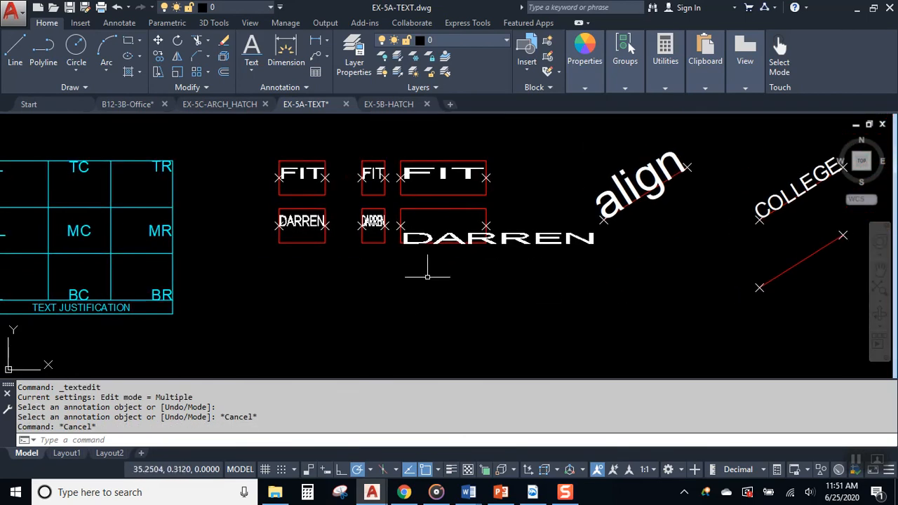
pyautogui.scroll(-2, 362, 265)
pyautogui.moveTo(319, 283)
pyautogui.mouseDown(button='middle')
pyautogui.moveTo(580, 260)
pyautogui.moveTo(618, 244)
pyautogui.mouseUp(button='middle')
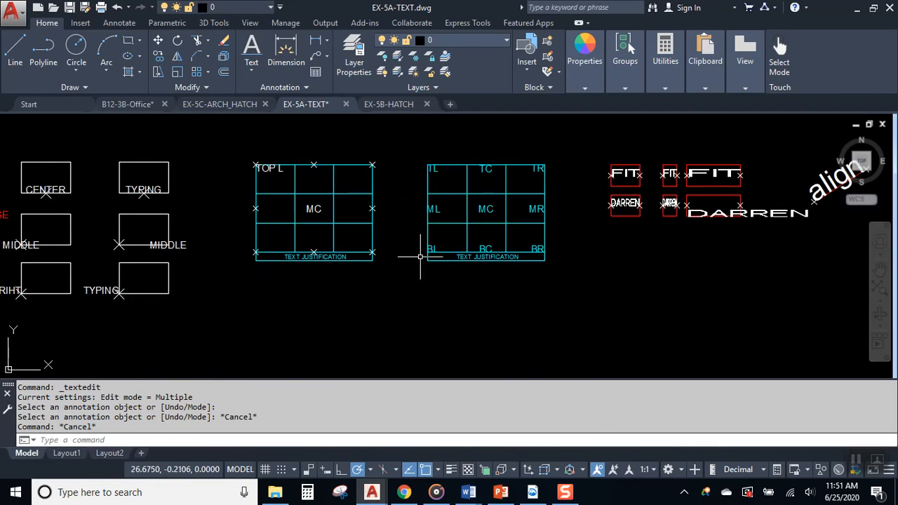
pyautogui.click(504, 493)
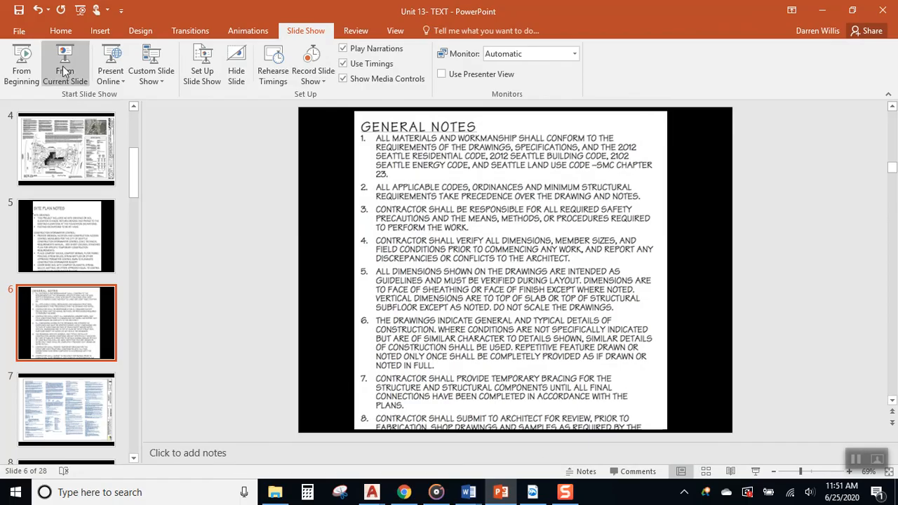
# - Run the Unit 13 TEXT slide show from the current slide and advance two slides to JUSTIFICATION
pyautogui.click(65, 65)
pyautogui.press('Right')
pyautogui.press('Right')
pyautogui.press('Right')
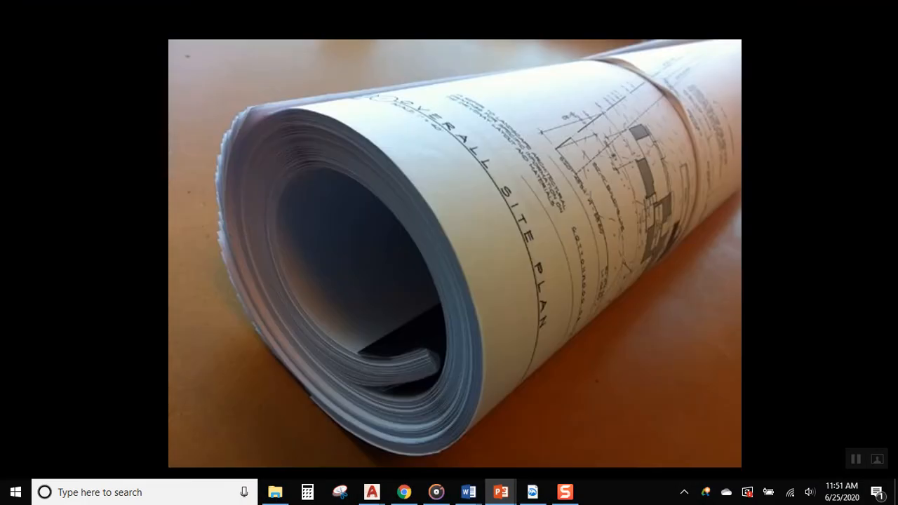
pyautogui.press('Right')
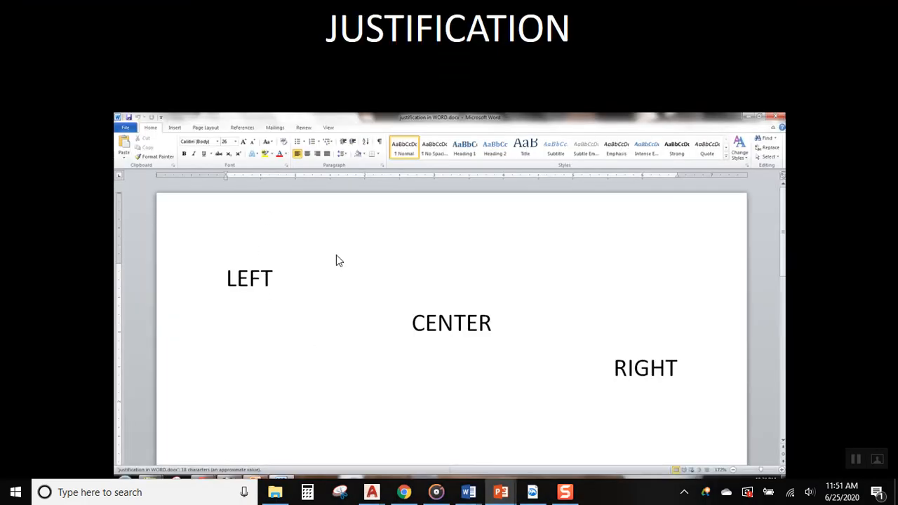